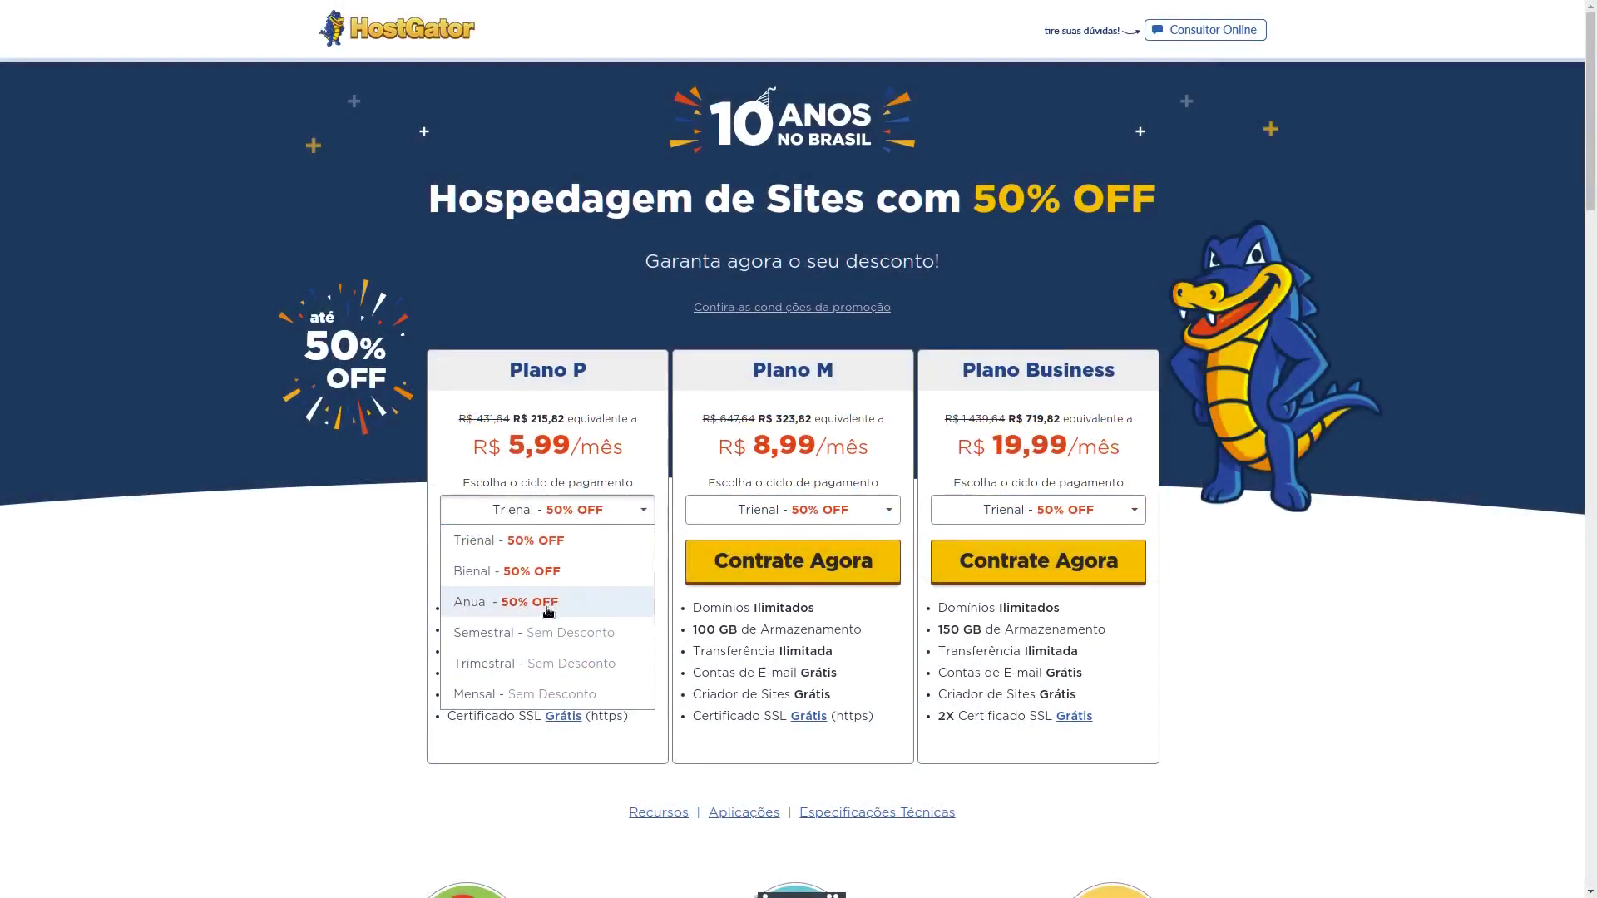
click(1290, 453)
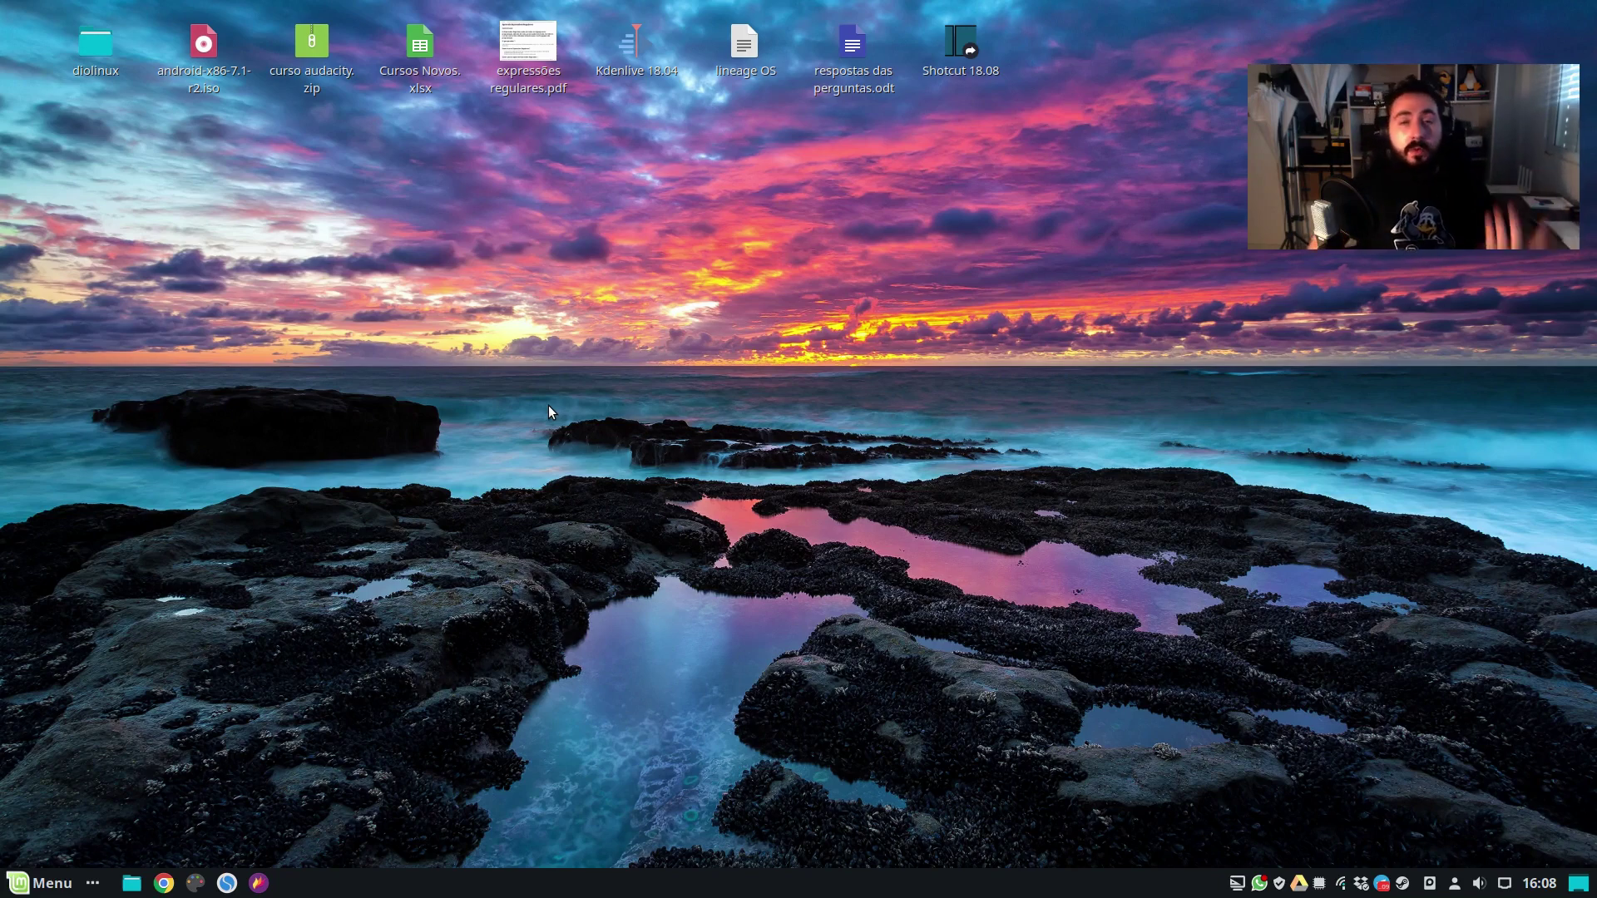
Find and launch the disk usage analyzer (Analisador de uso de disco) and reposition its window.
key(super)
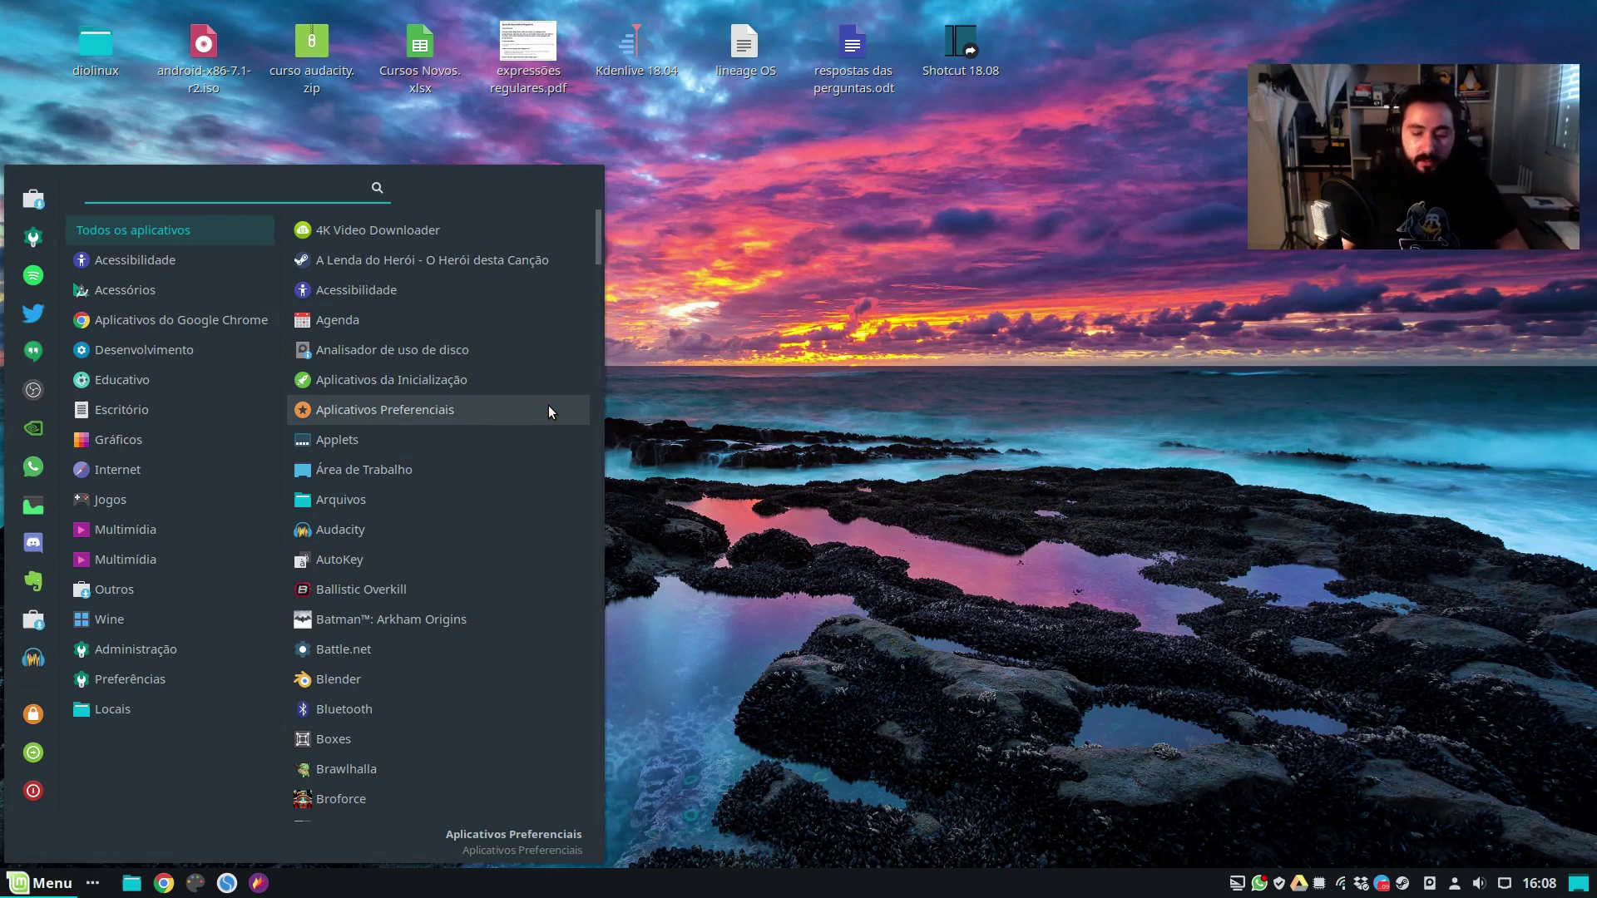
text(ana)
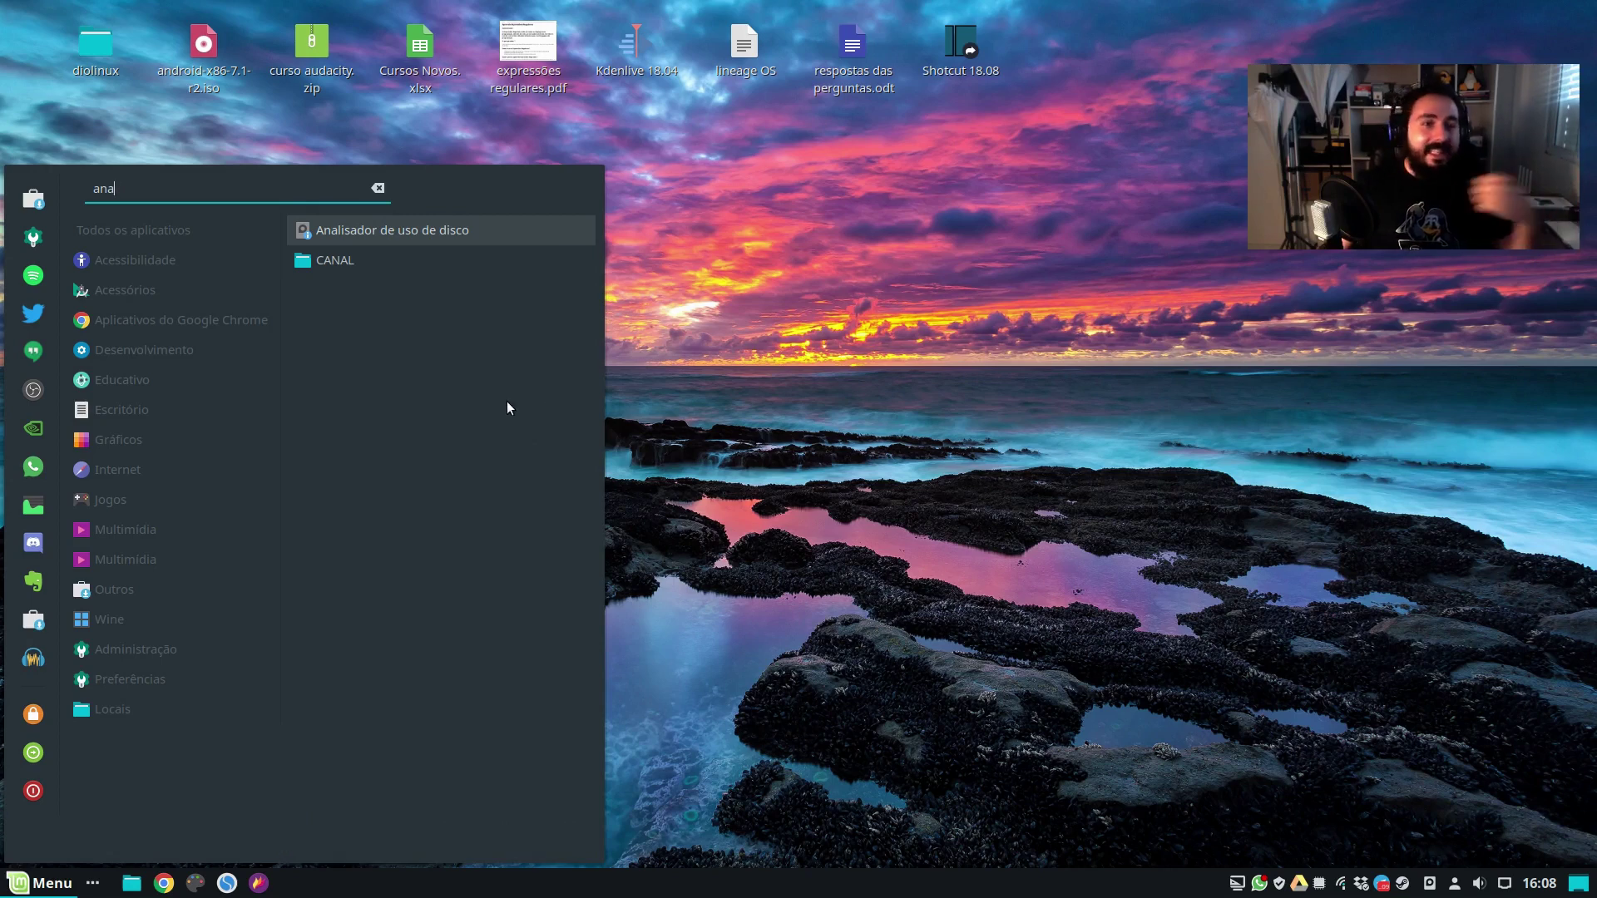
click(422, 233)
drag(929, 182, 844, 183)
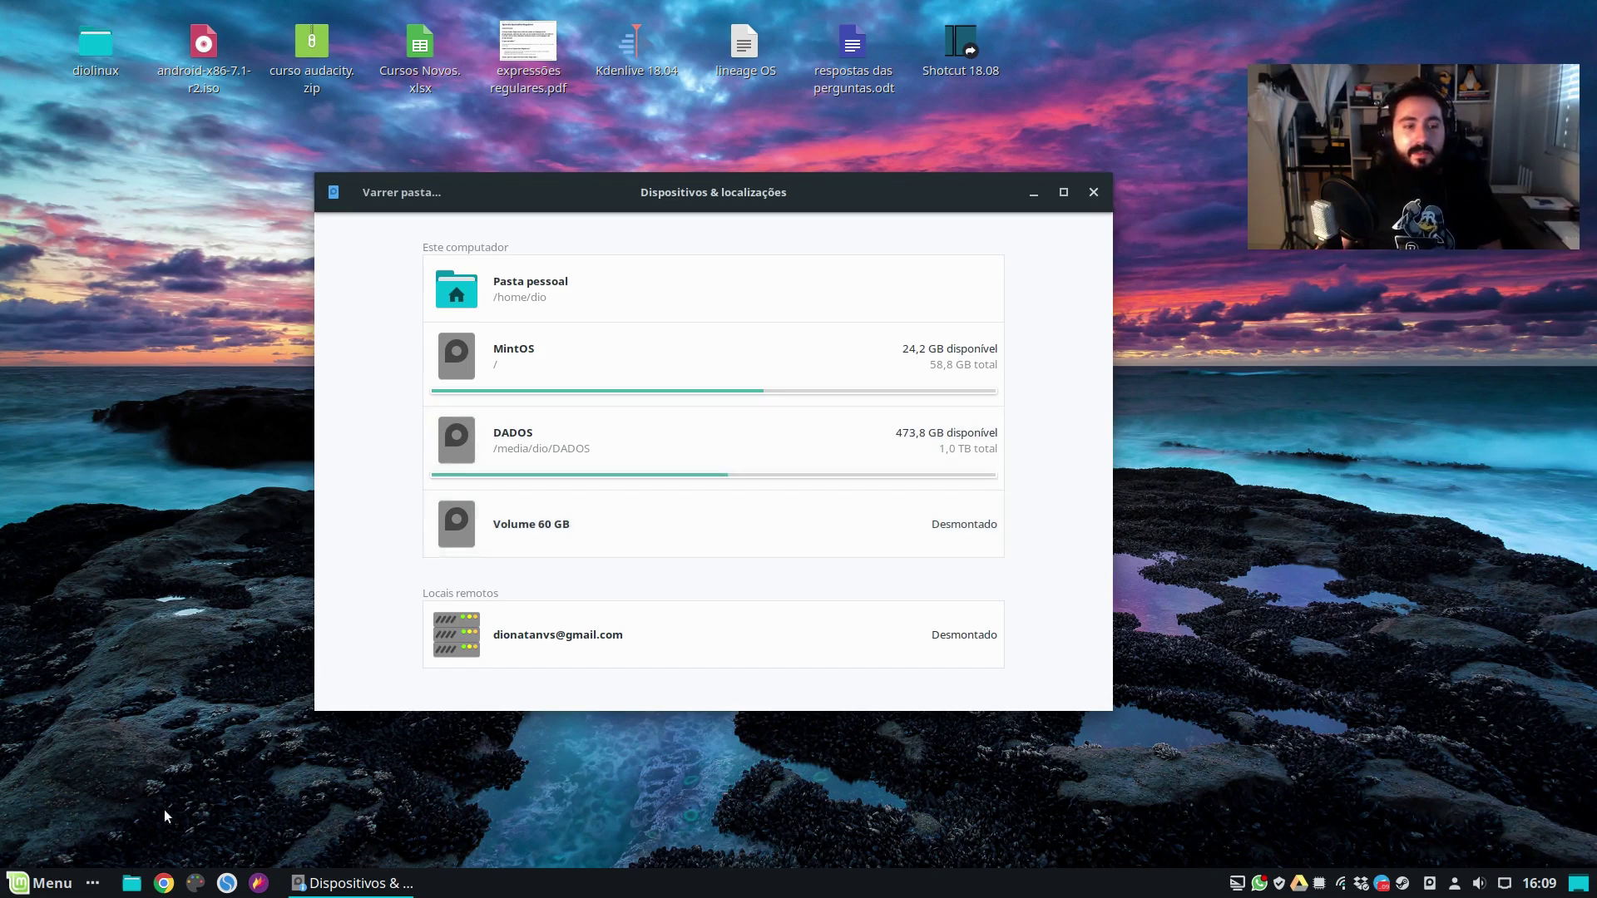
Mount the Volume 60 GB drive from the file manager and return to the disk usage analyzer.
click(532, 289)
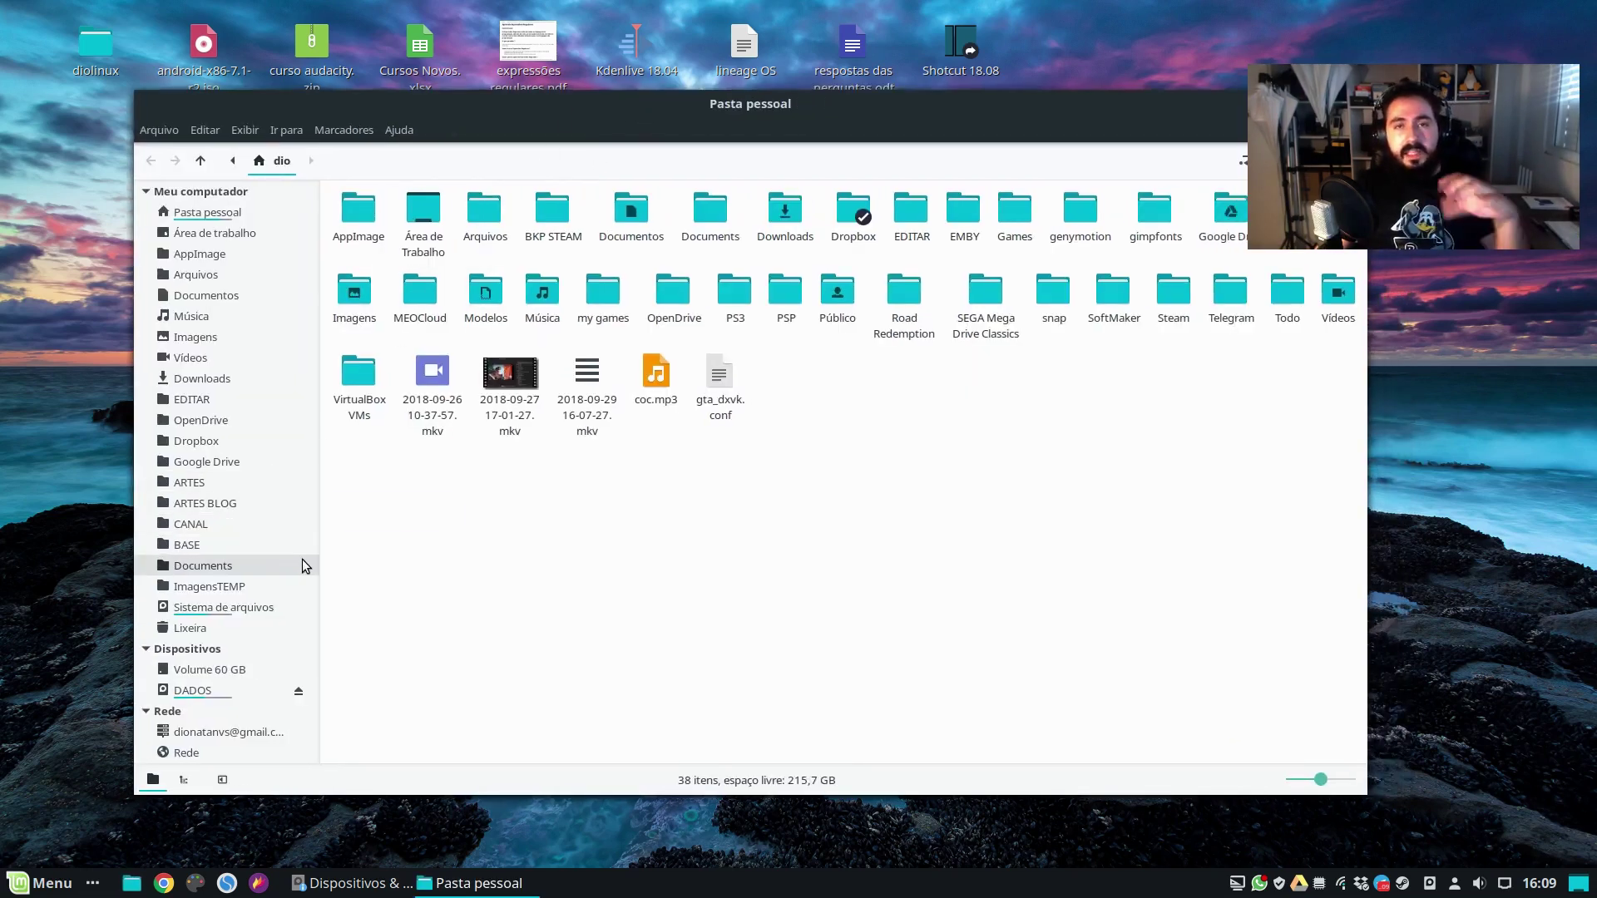
click(256, 667)
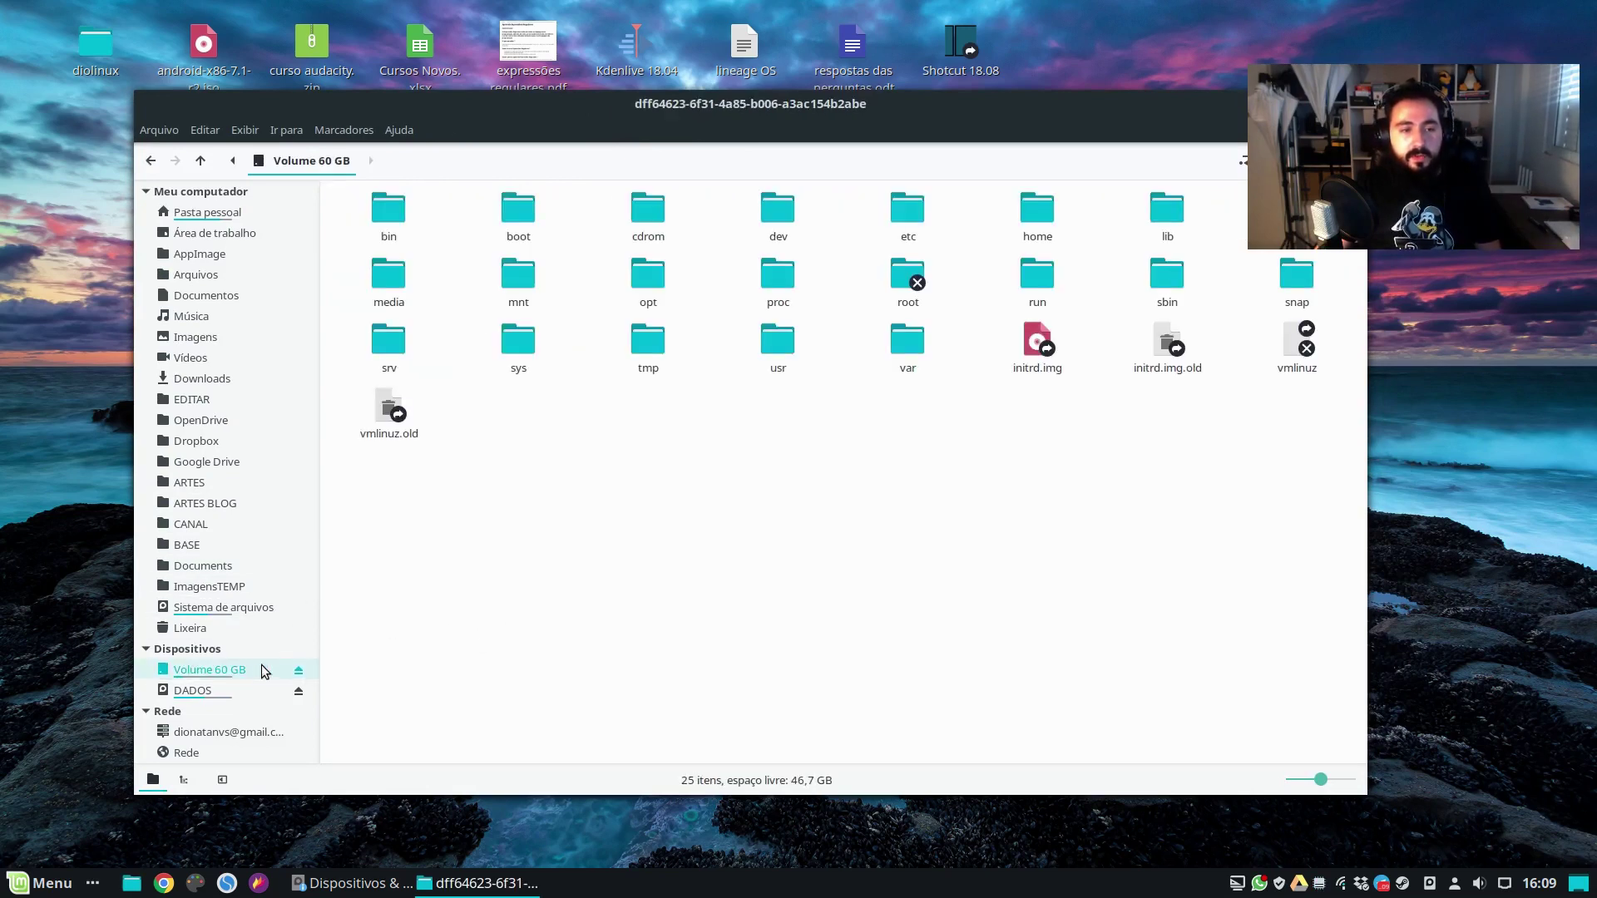
key(alt+Tab)
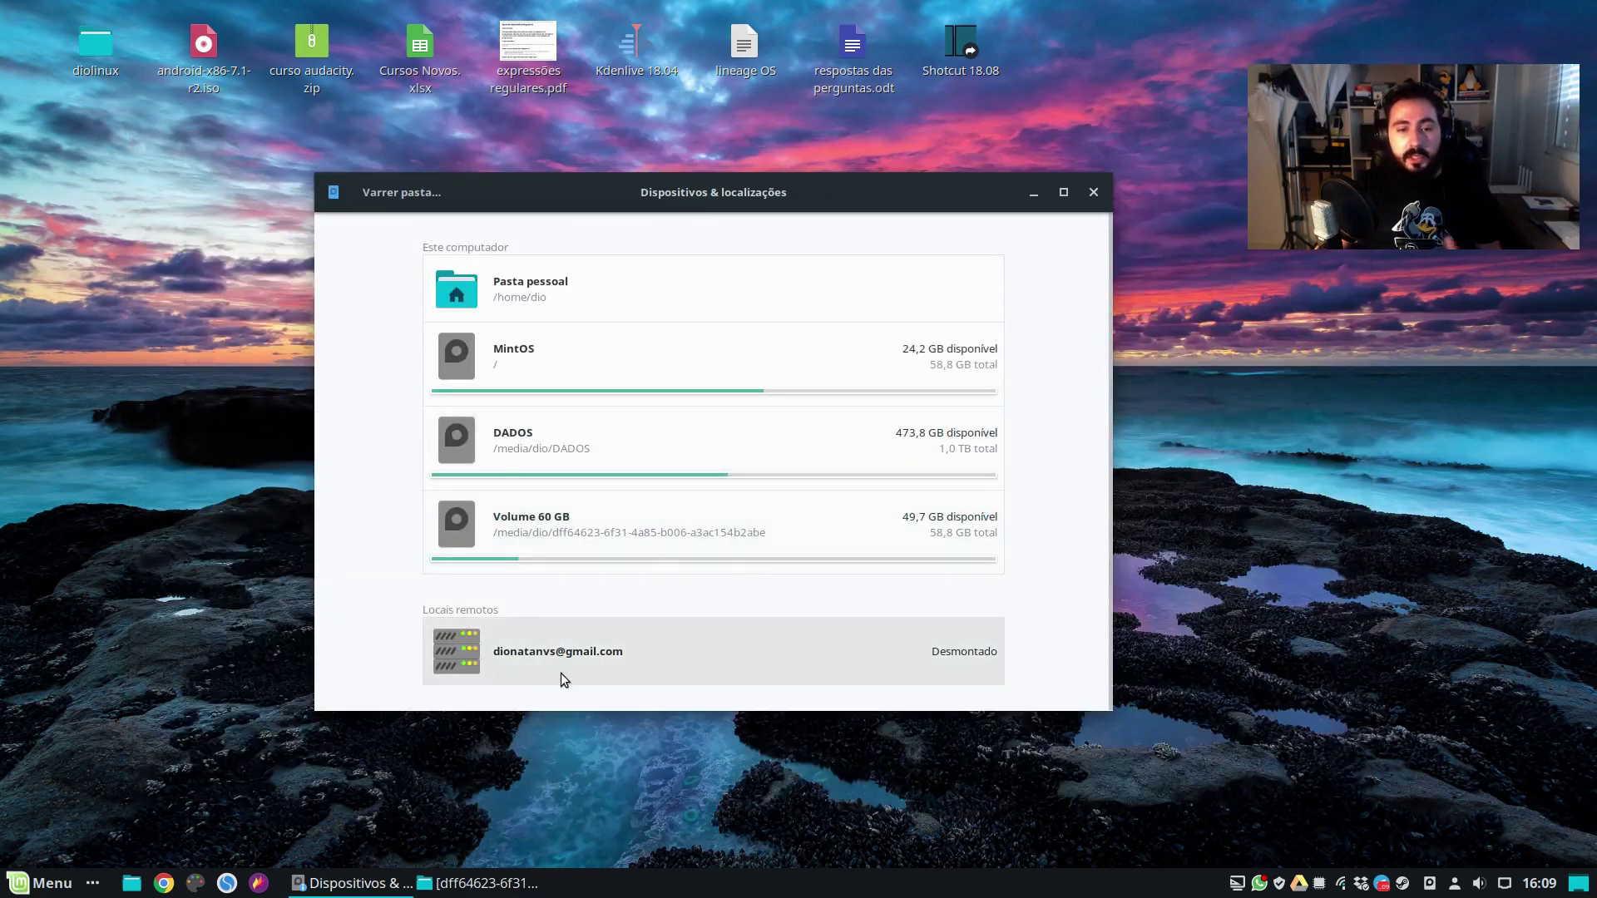
Unmount the Volume 60 GB drive in the file manager and close that window.
click(486, 883)
click(297, 678)
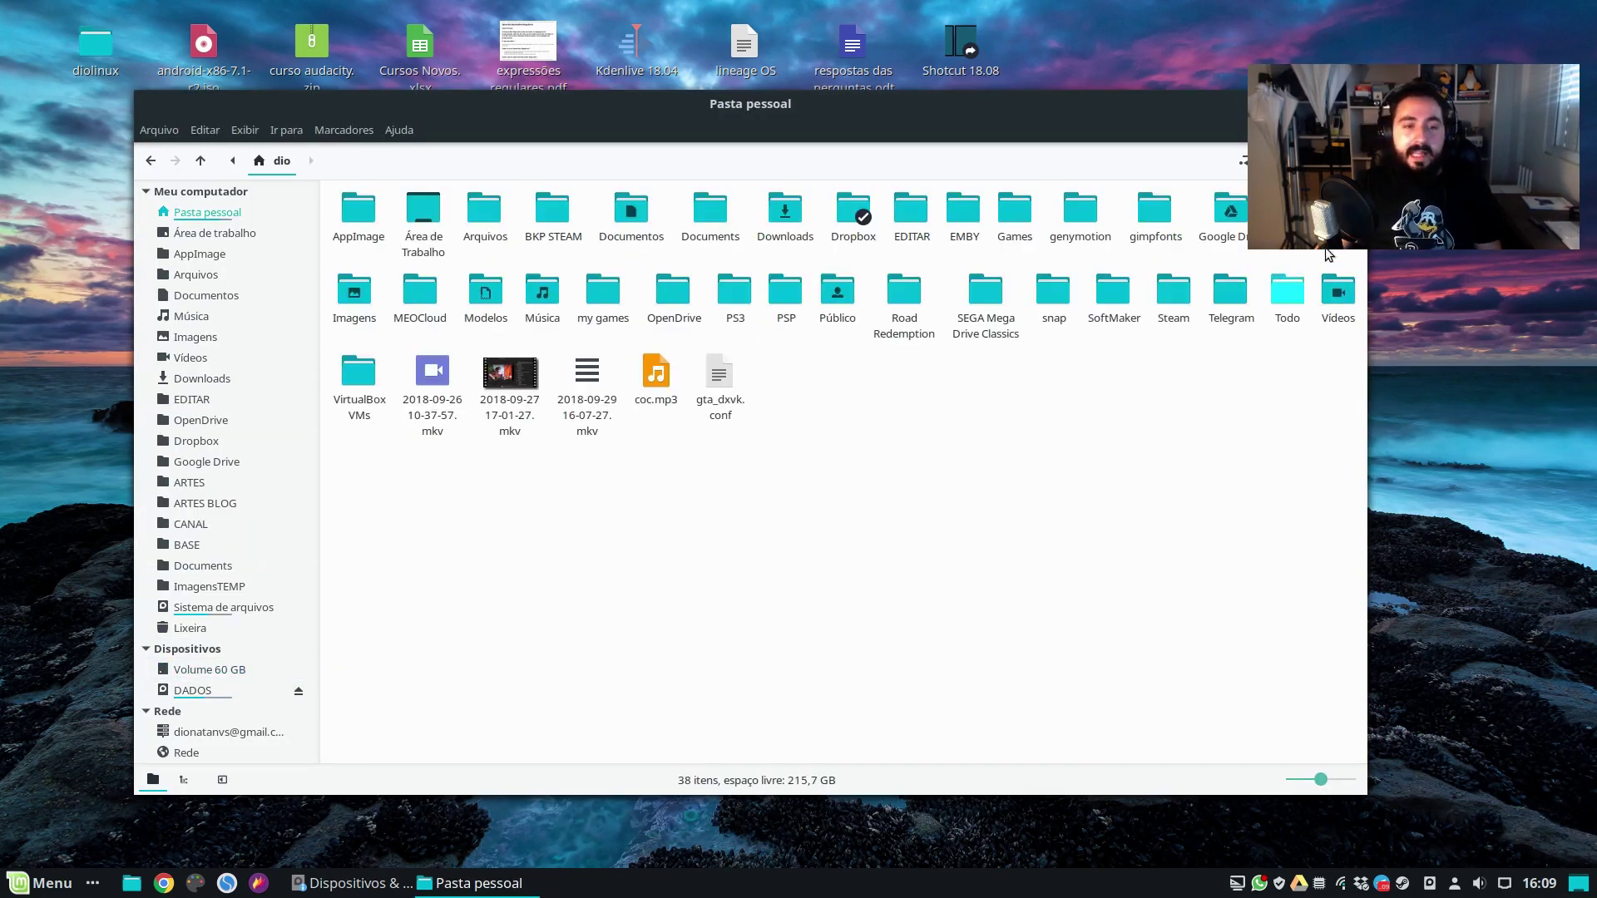
click(1354, 103)
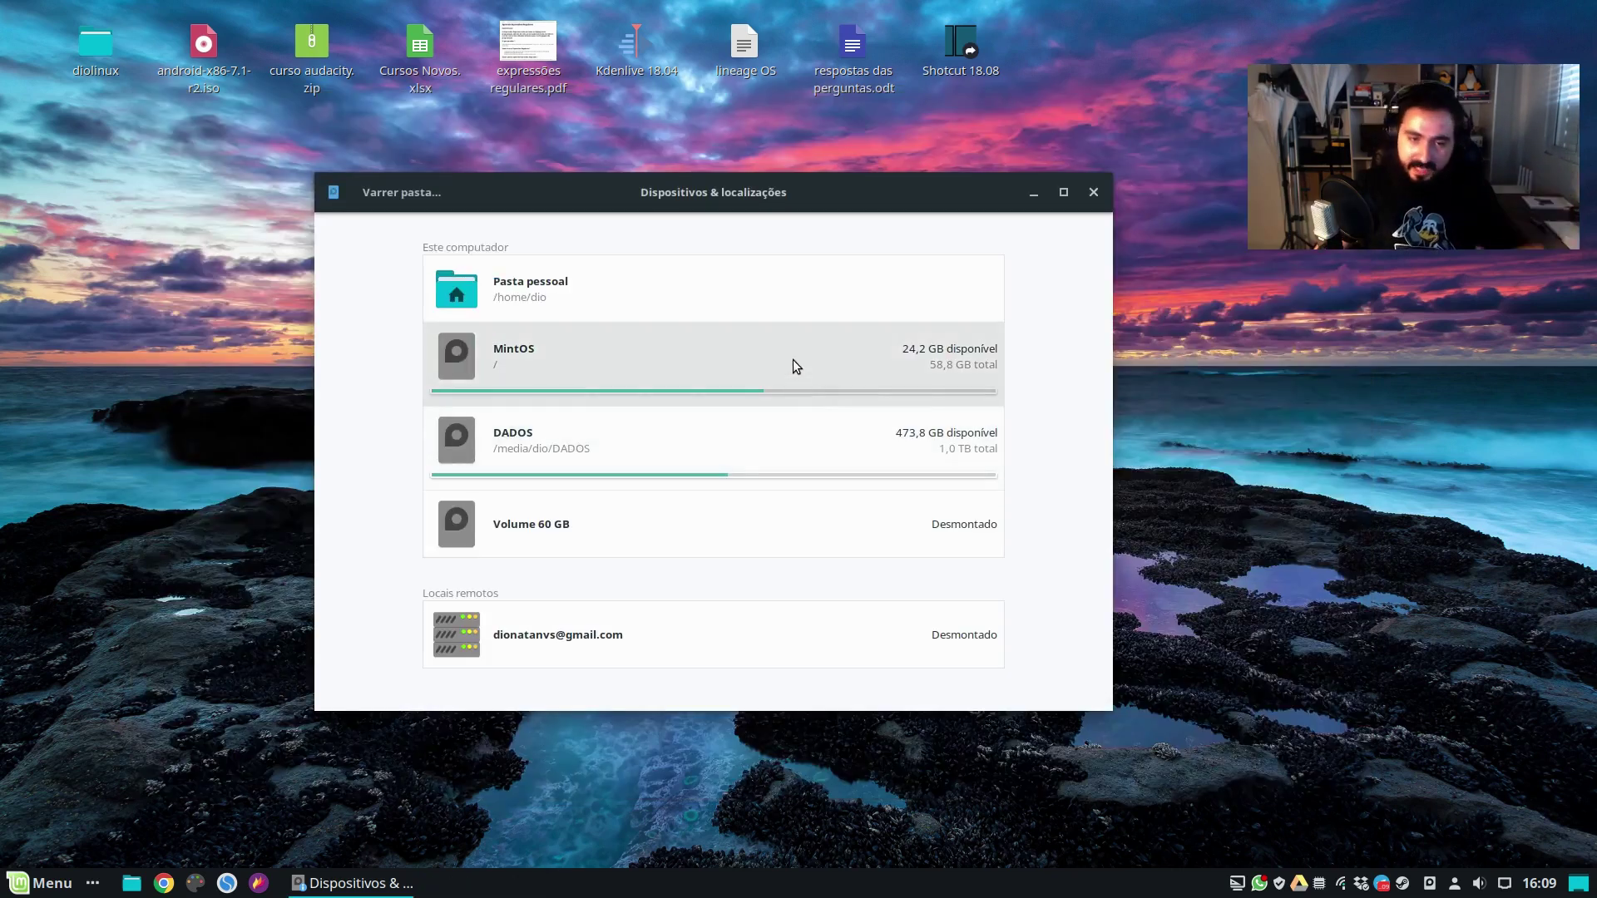
Open the file manager to check the remote account listed among the network locations, and close it again.
drag(869, 196, 773, 201)
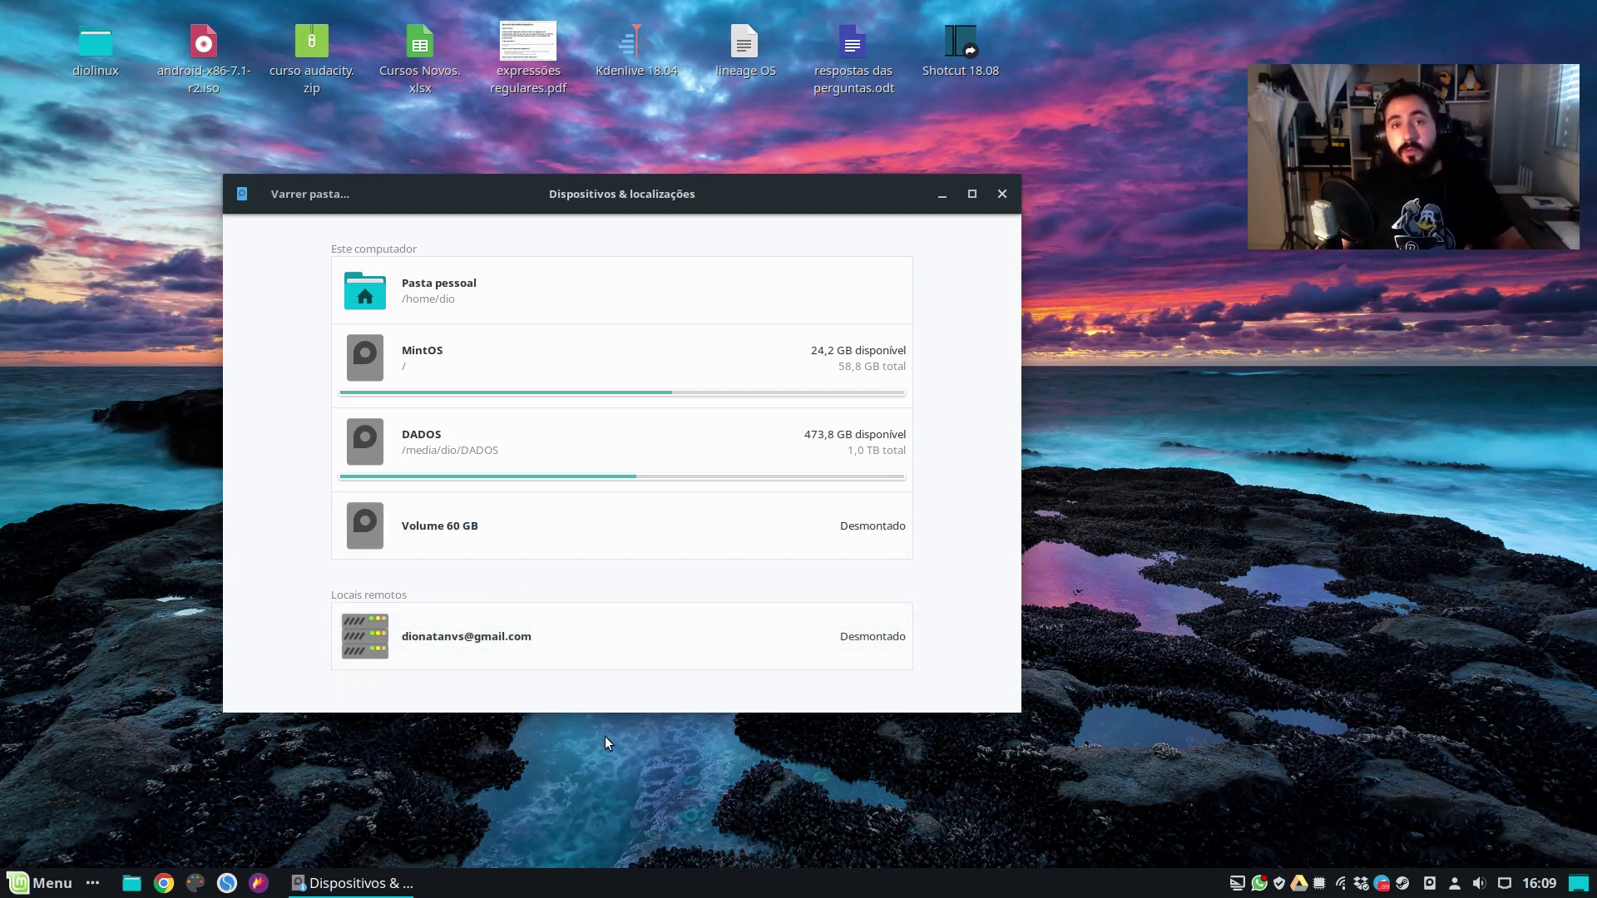
click(132, 883)
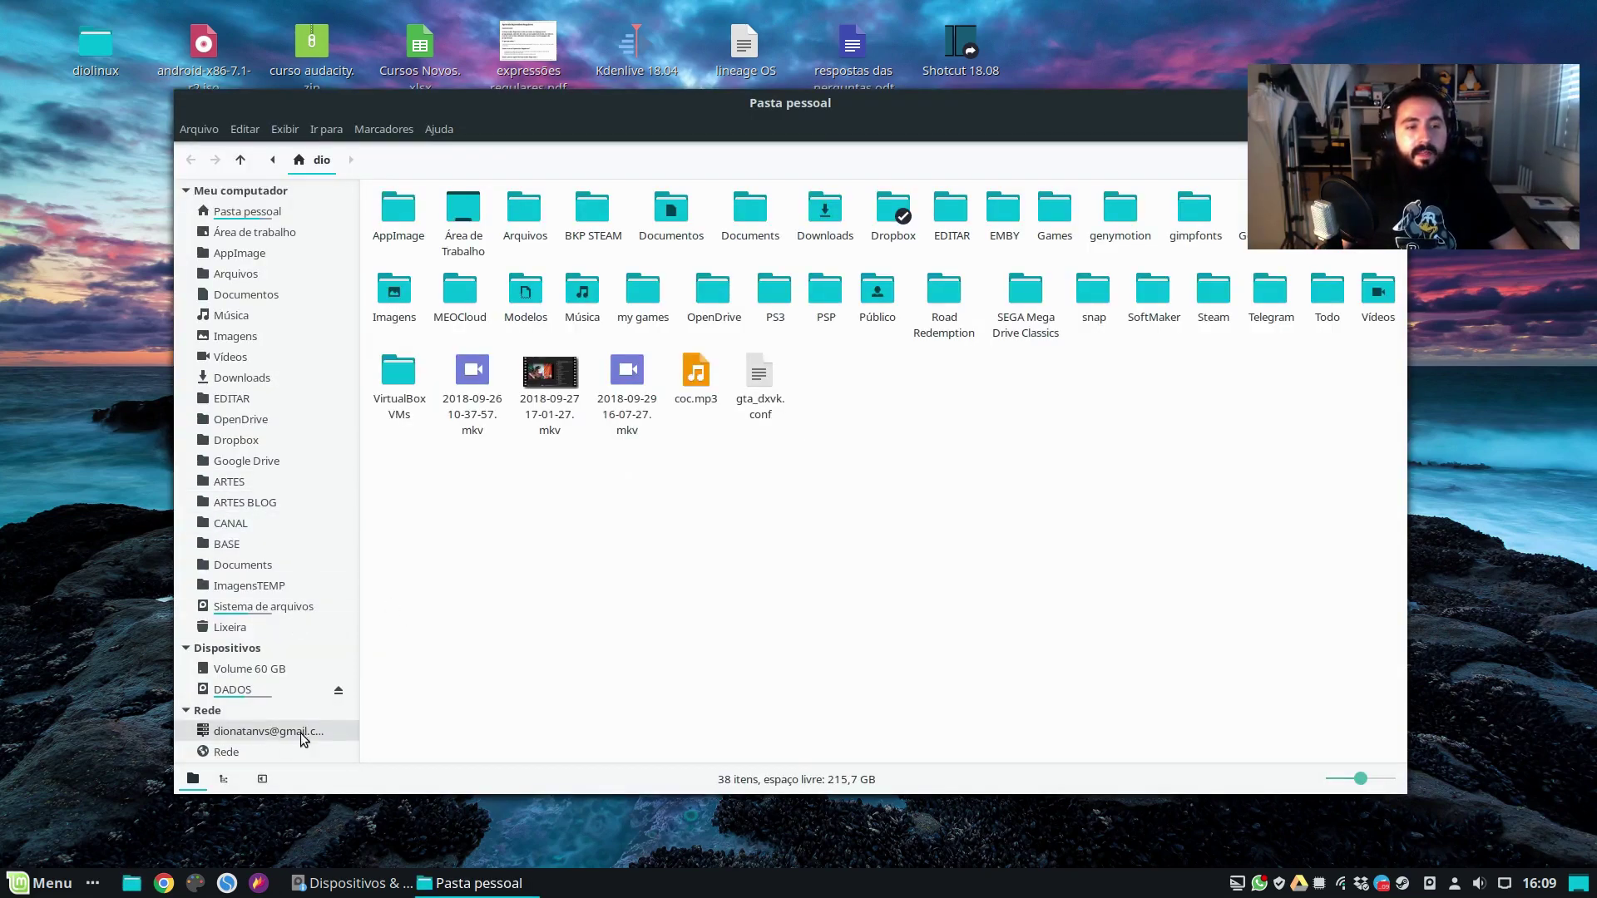
click(1388, 104)
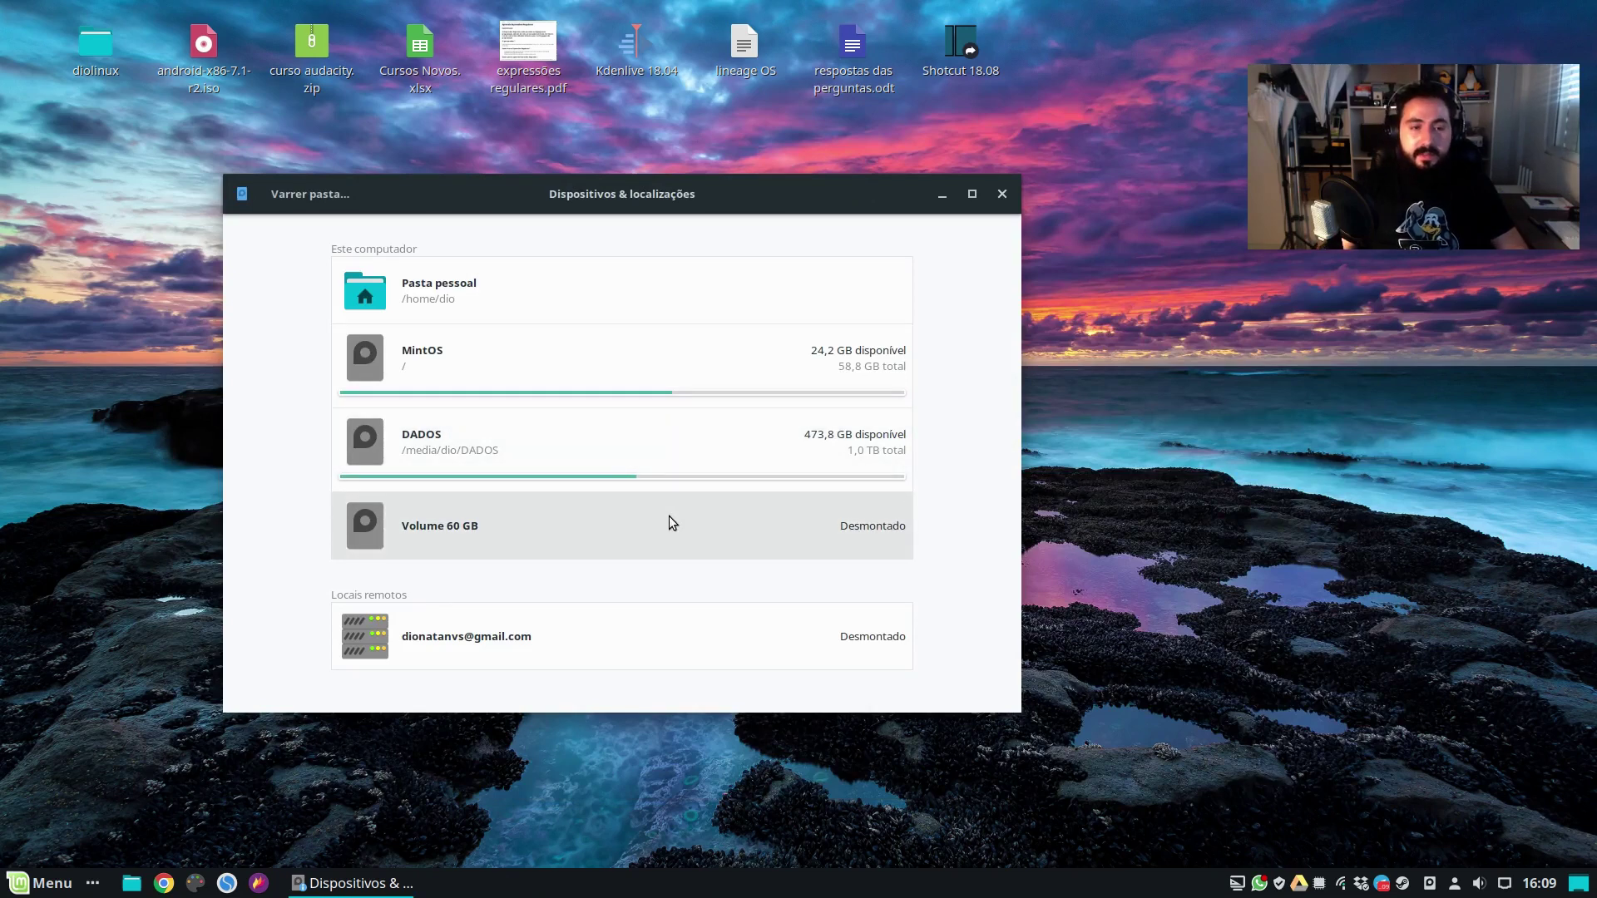
Open the Contas Online settings, review the configured account and available providers, and close the window.
key(super)
text(cont)
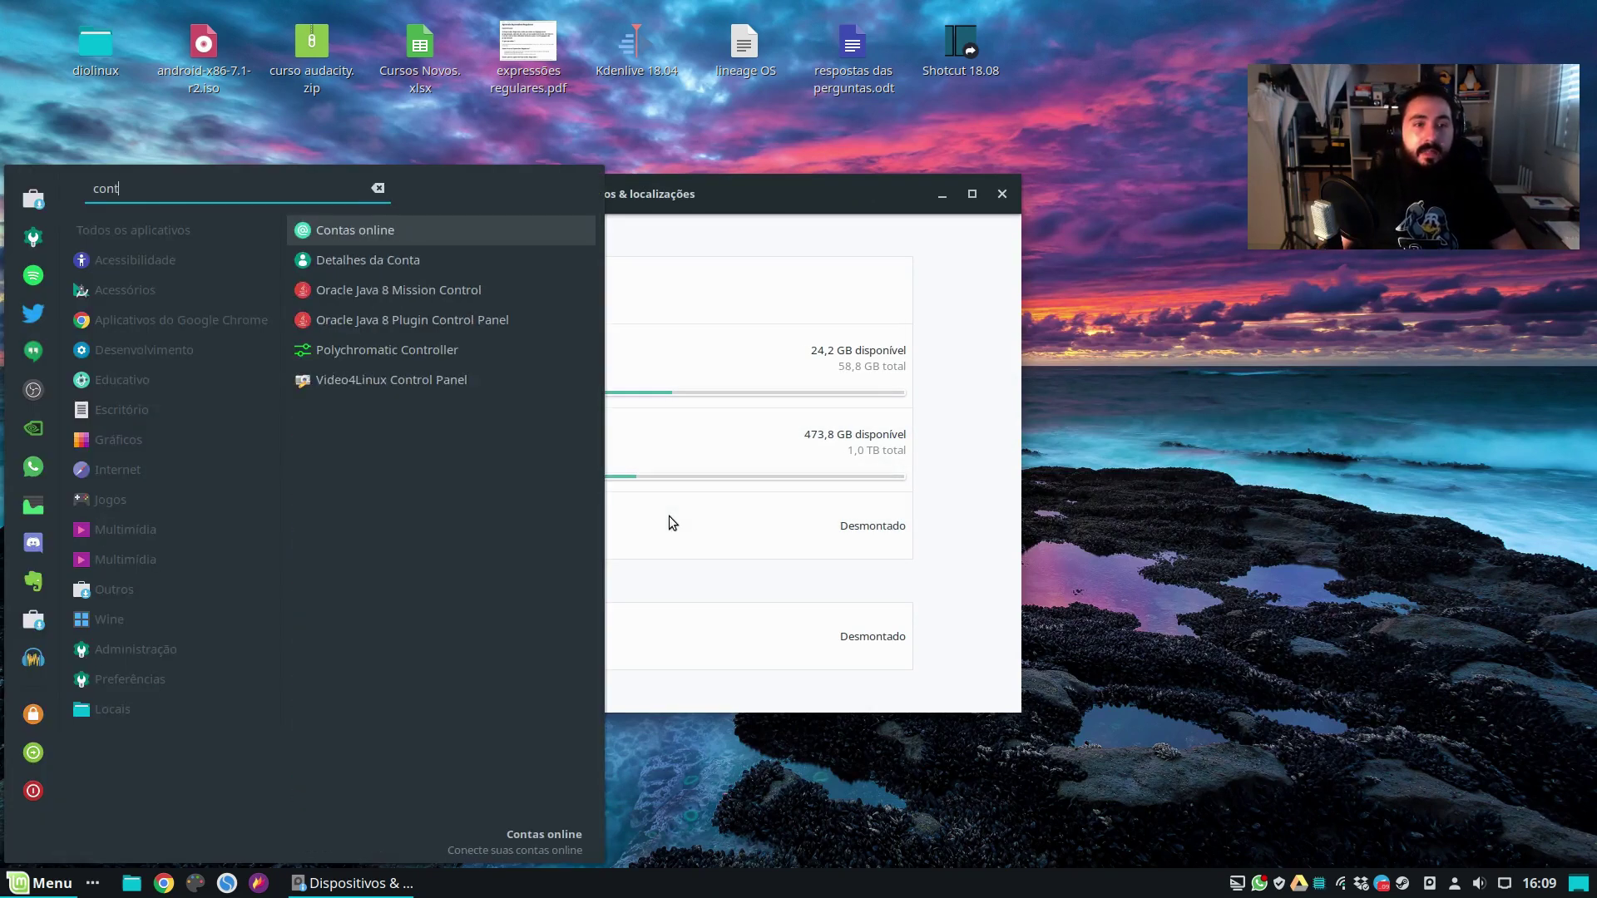
key(Return)
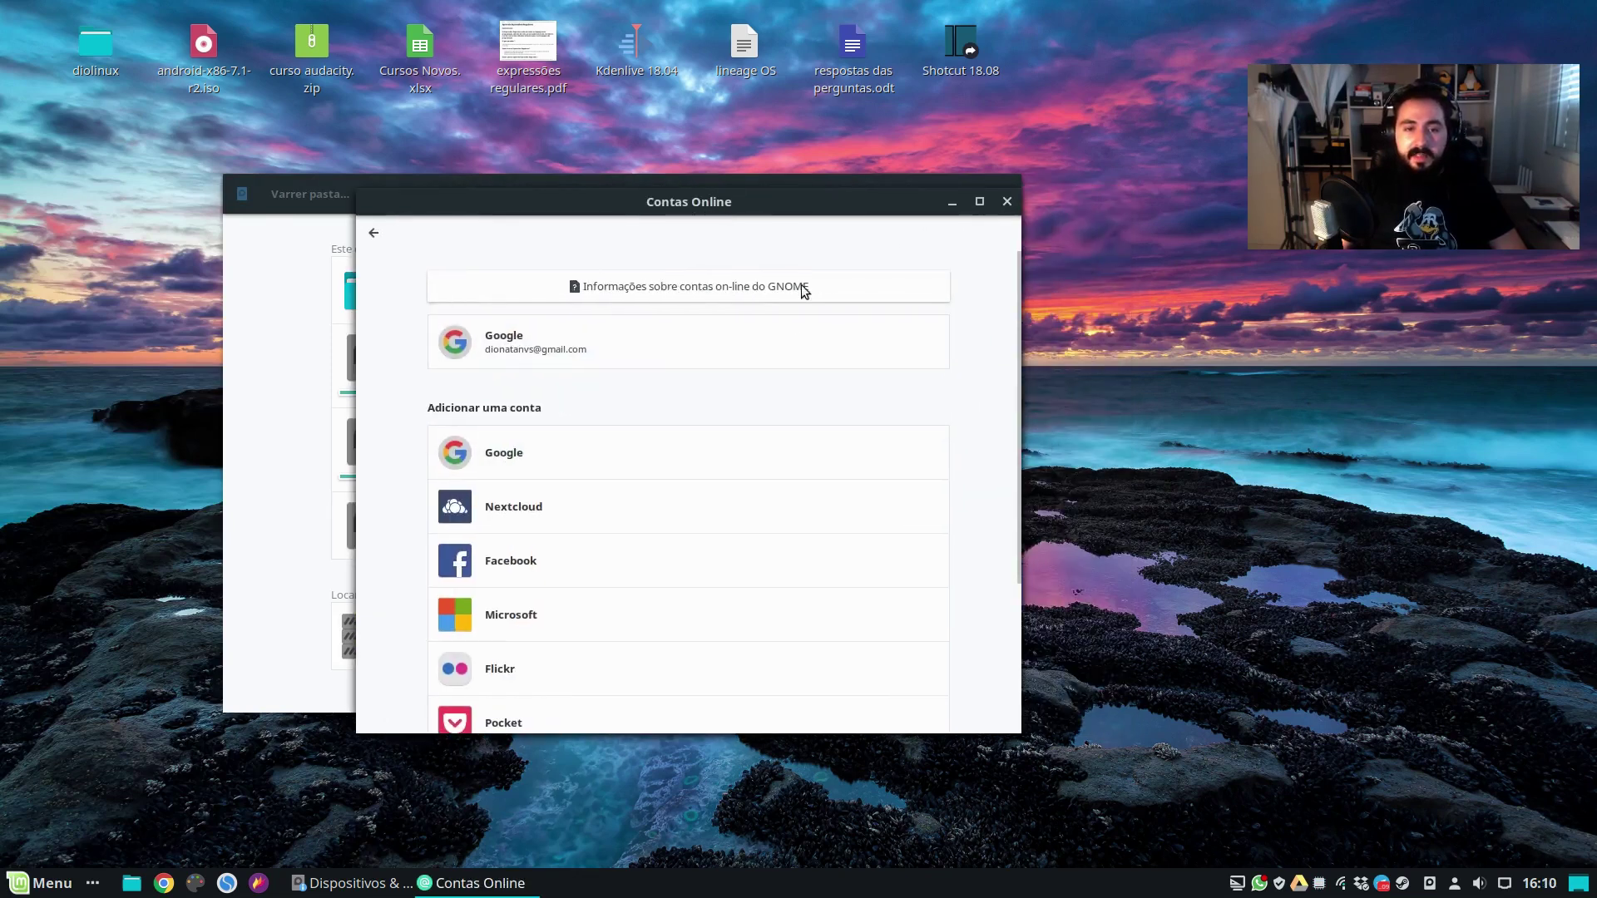
click(1007, 202)
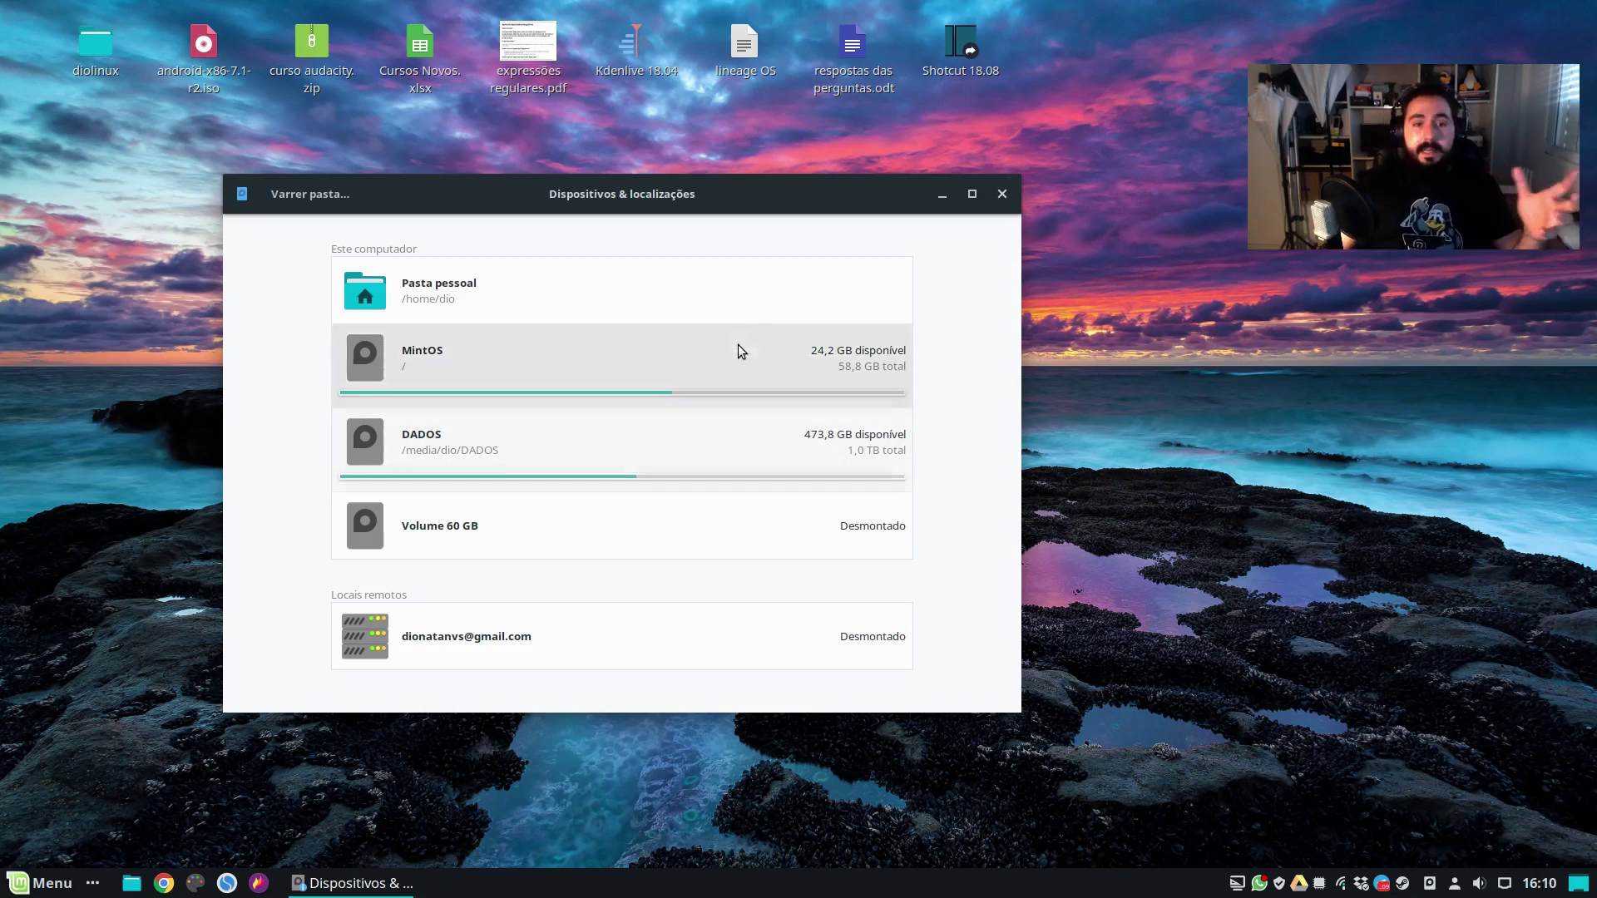
Scan the home folder (Pasta pessoal) for disk usage in the analyzer and reposition its window.
drag(749, 190, 773, 193)
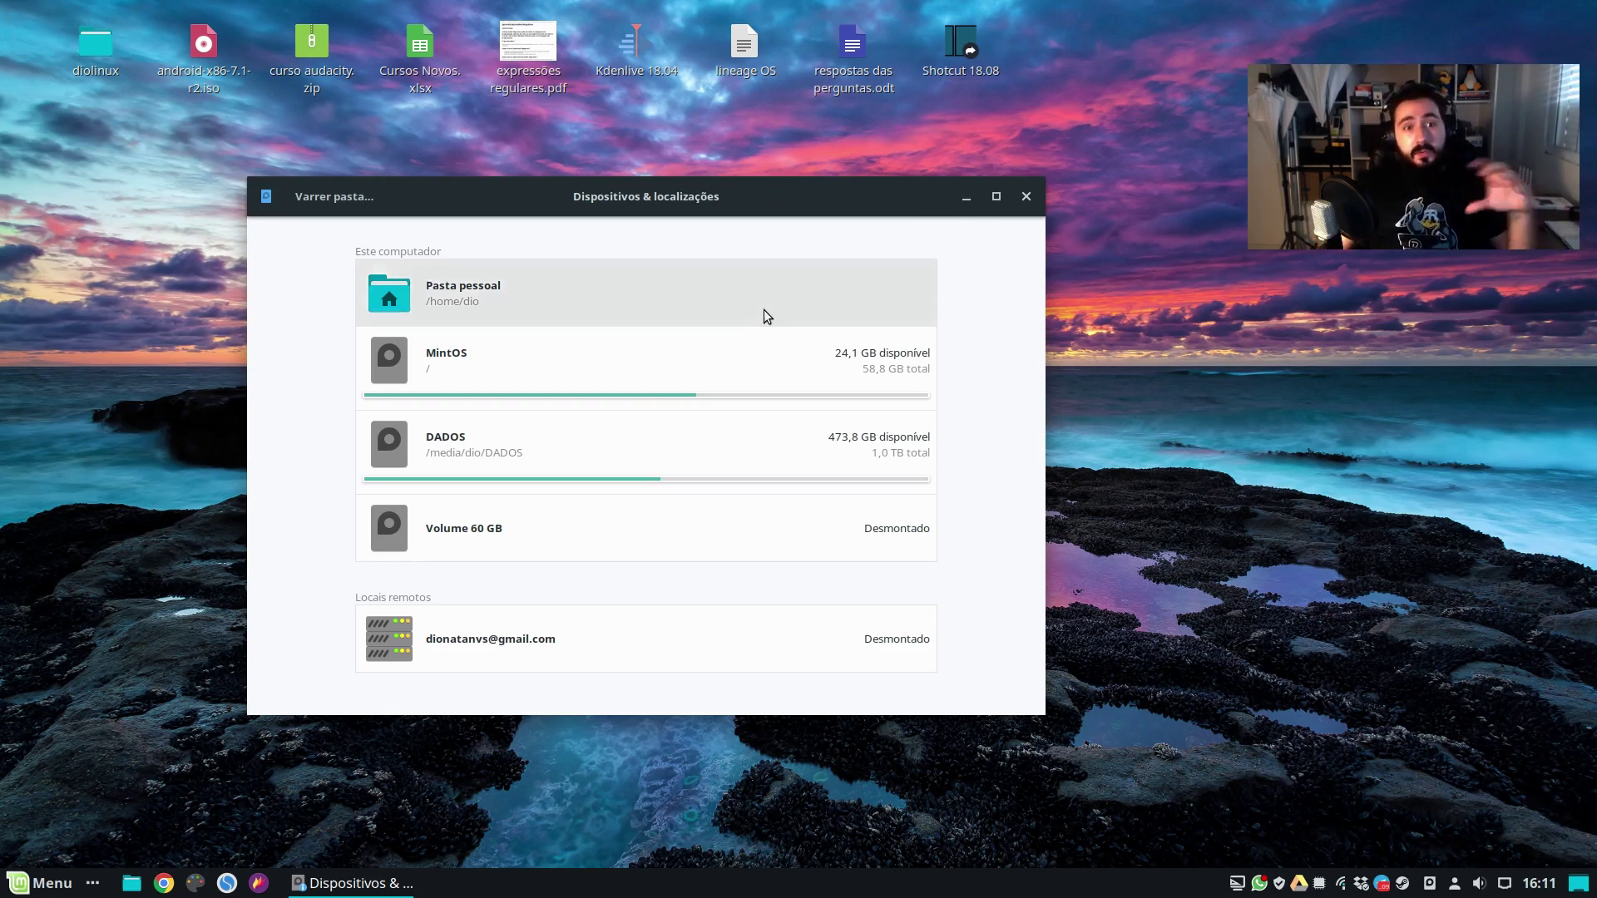
click(526, 298)
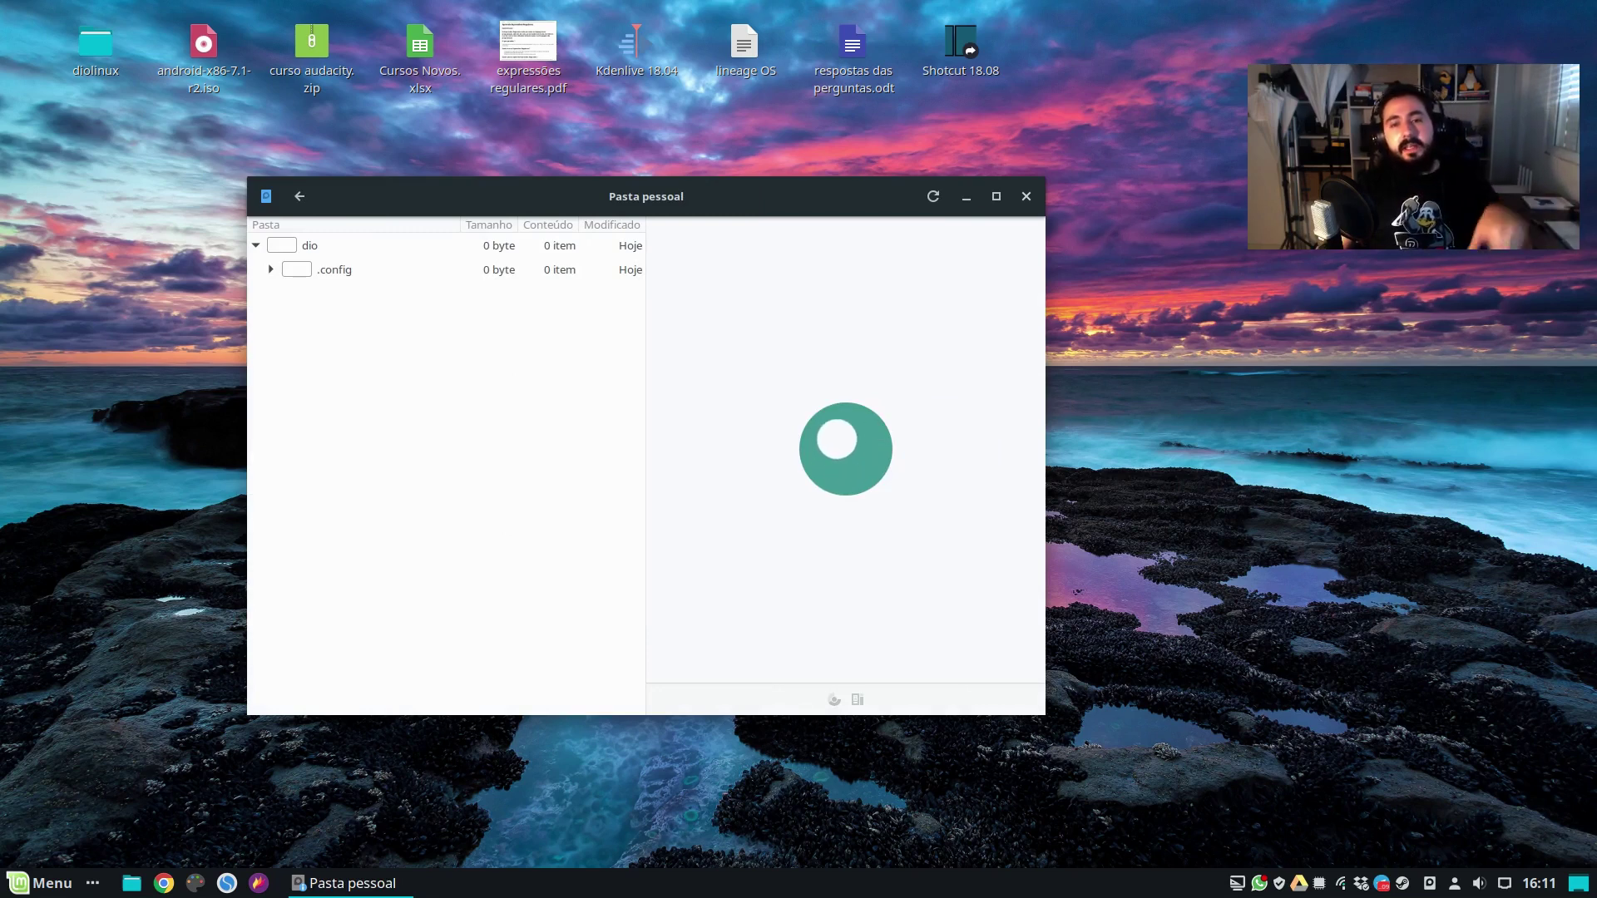
drag(727, 198, 621, 174)
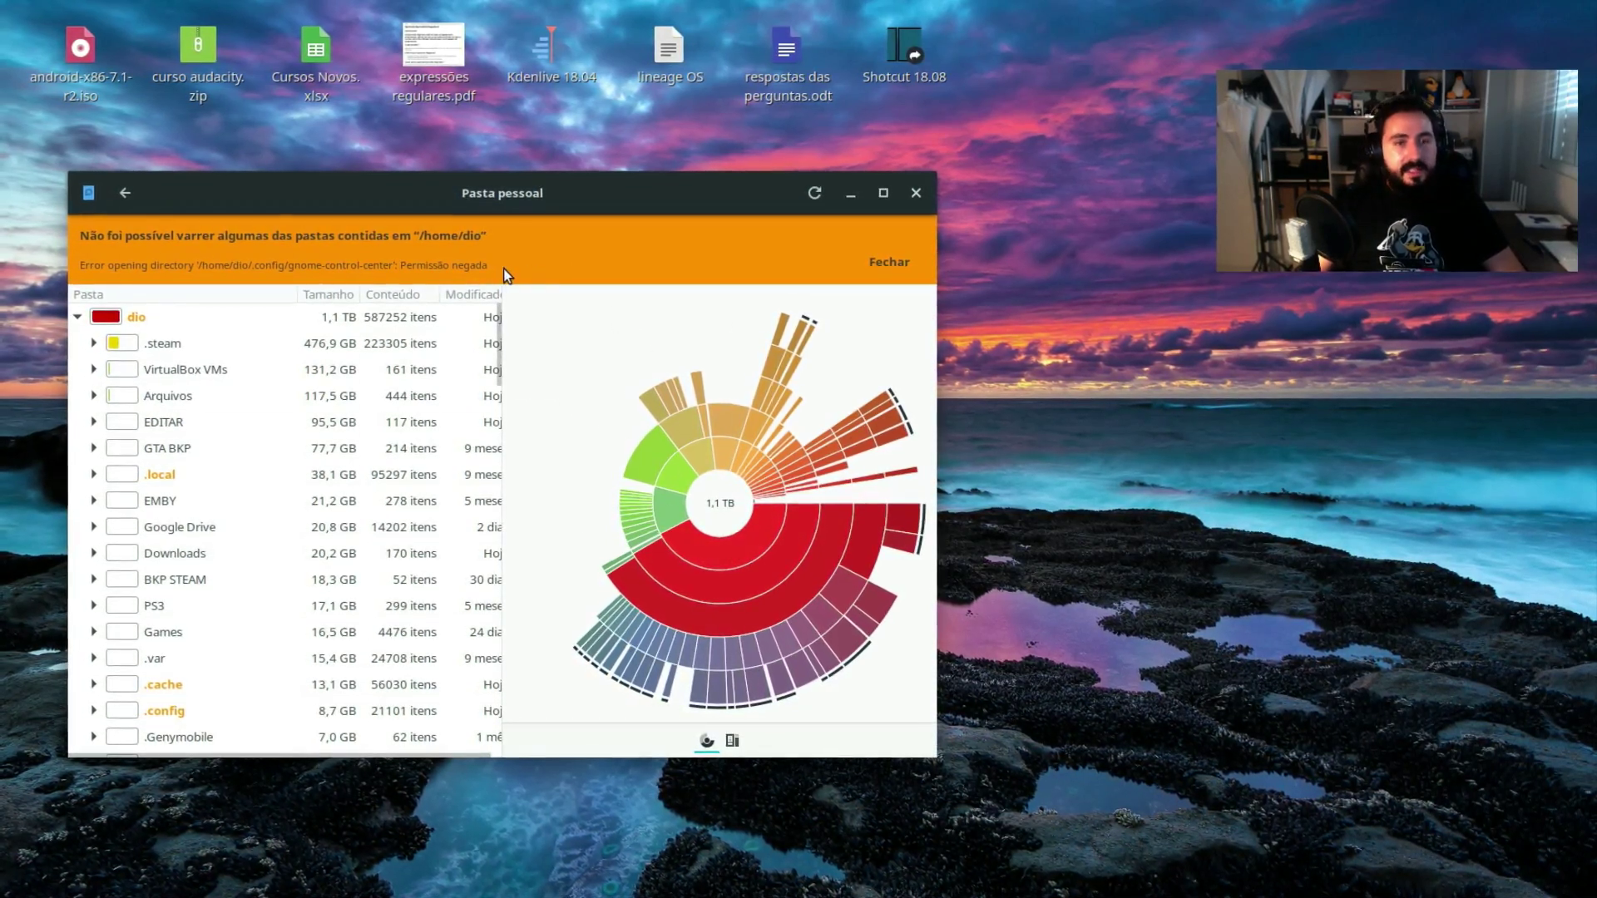
Highlight the inaccessible directory's path in the scan warning and dismiss the warning.
drag(197, 264, 400, 264)
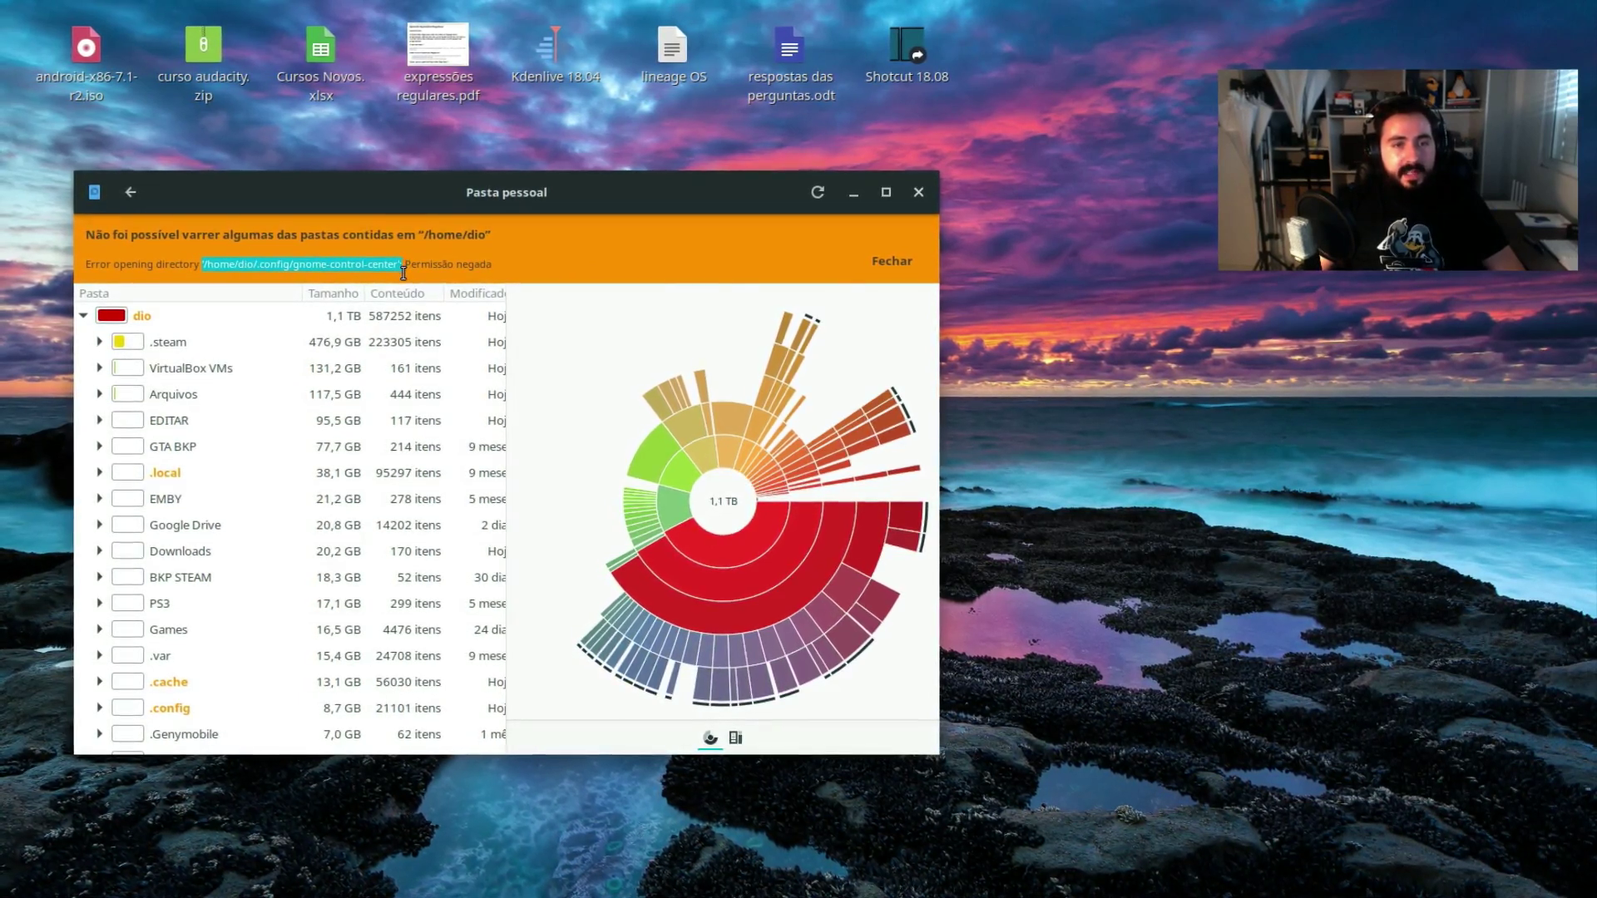
click(289, 266)
drag(296, 264, 397, 268)
click(886, 259)
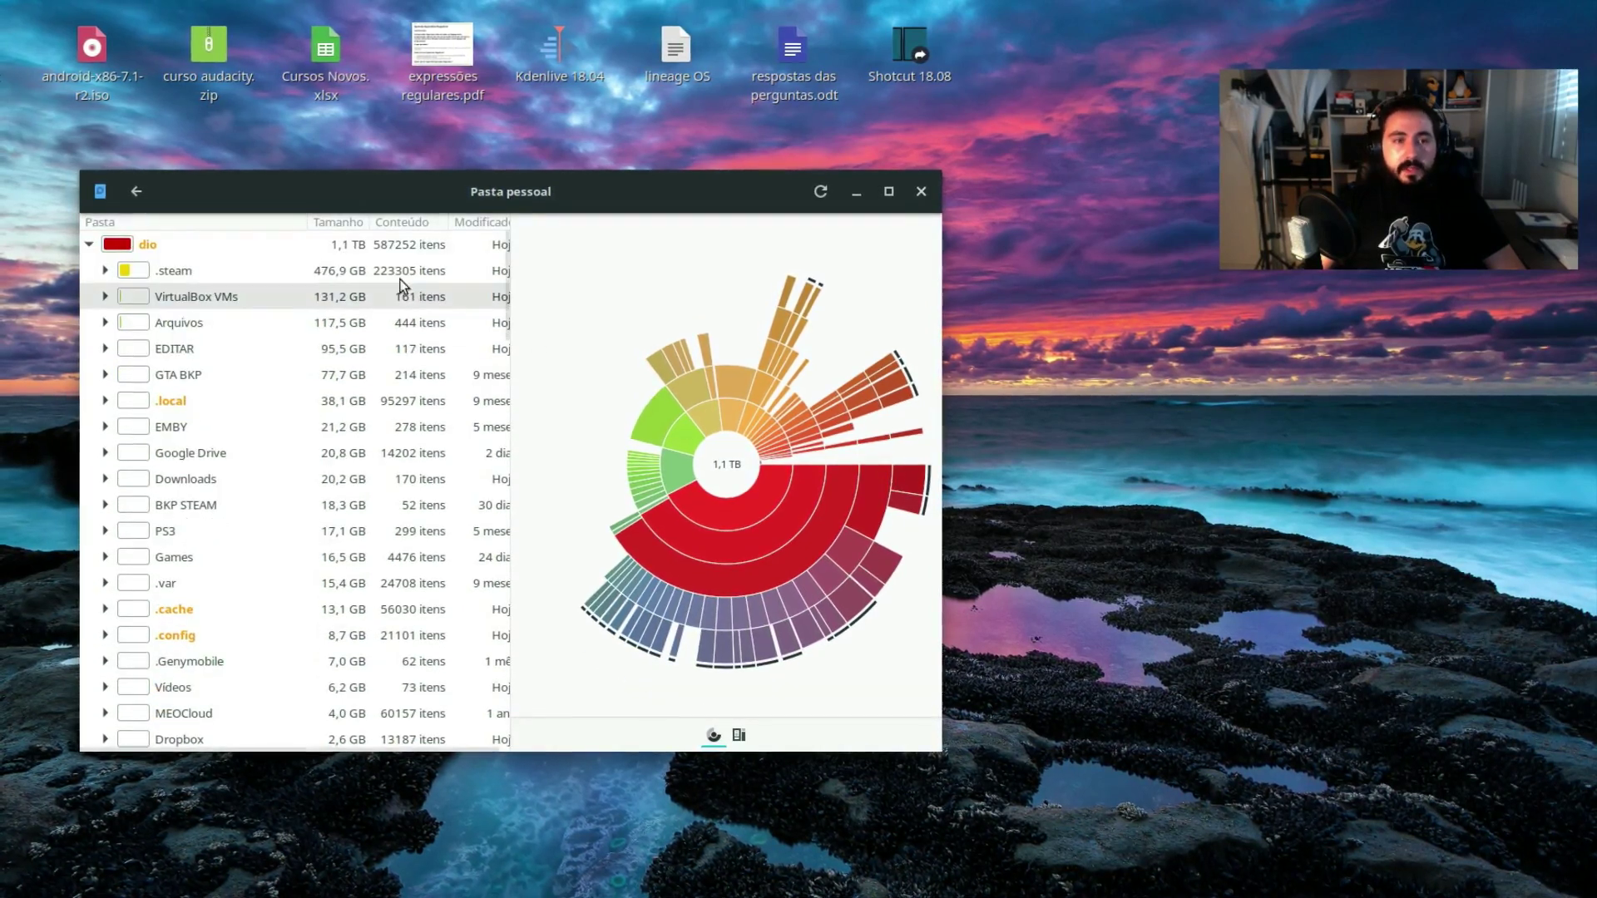
Expand the home folder tree through .steam and steamapps to show the contents of the common folder.
click(89, 243)
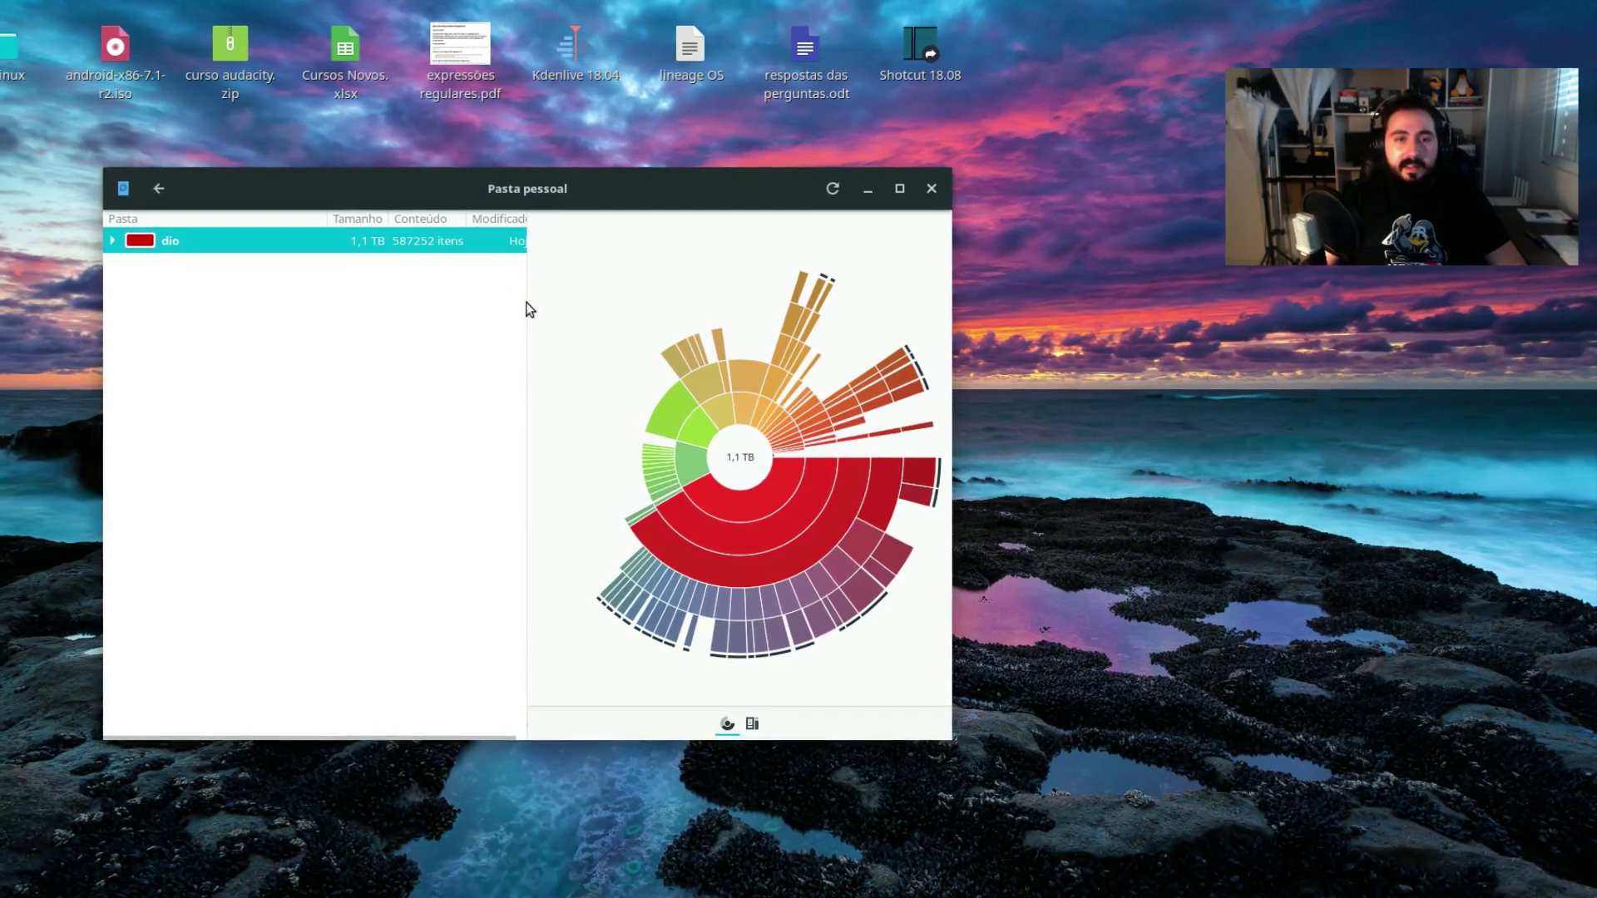
click(115, 241)
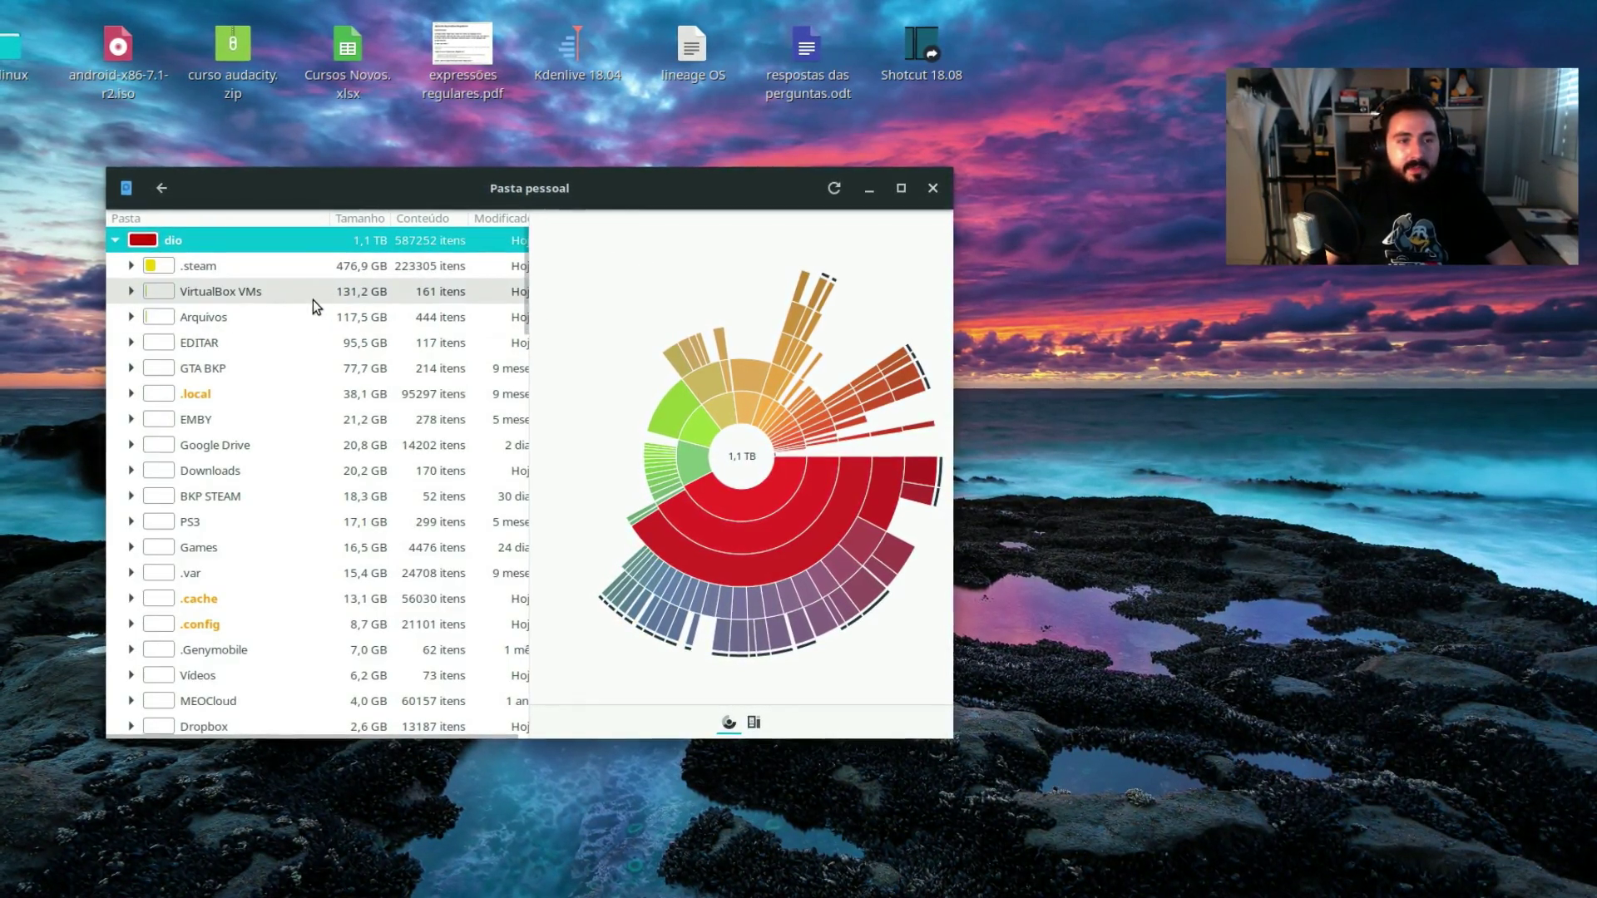
click(313, 271)
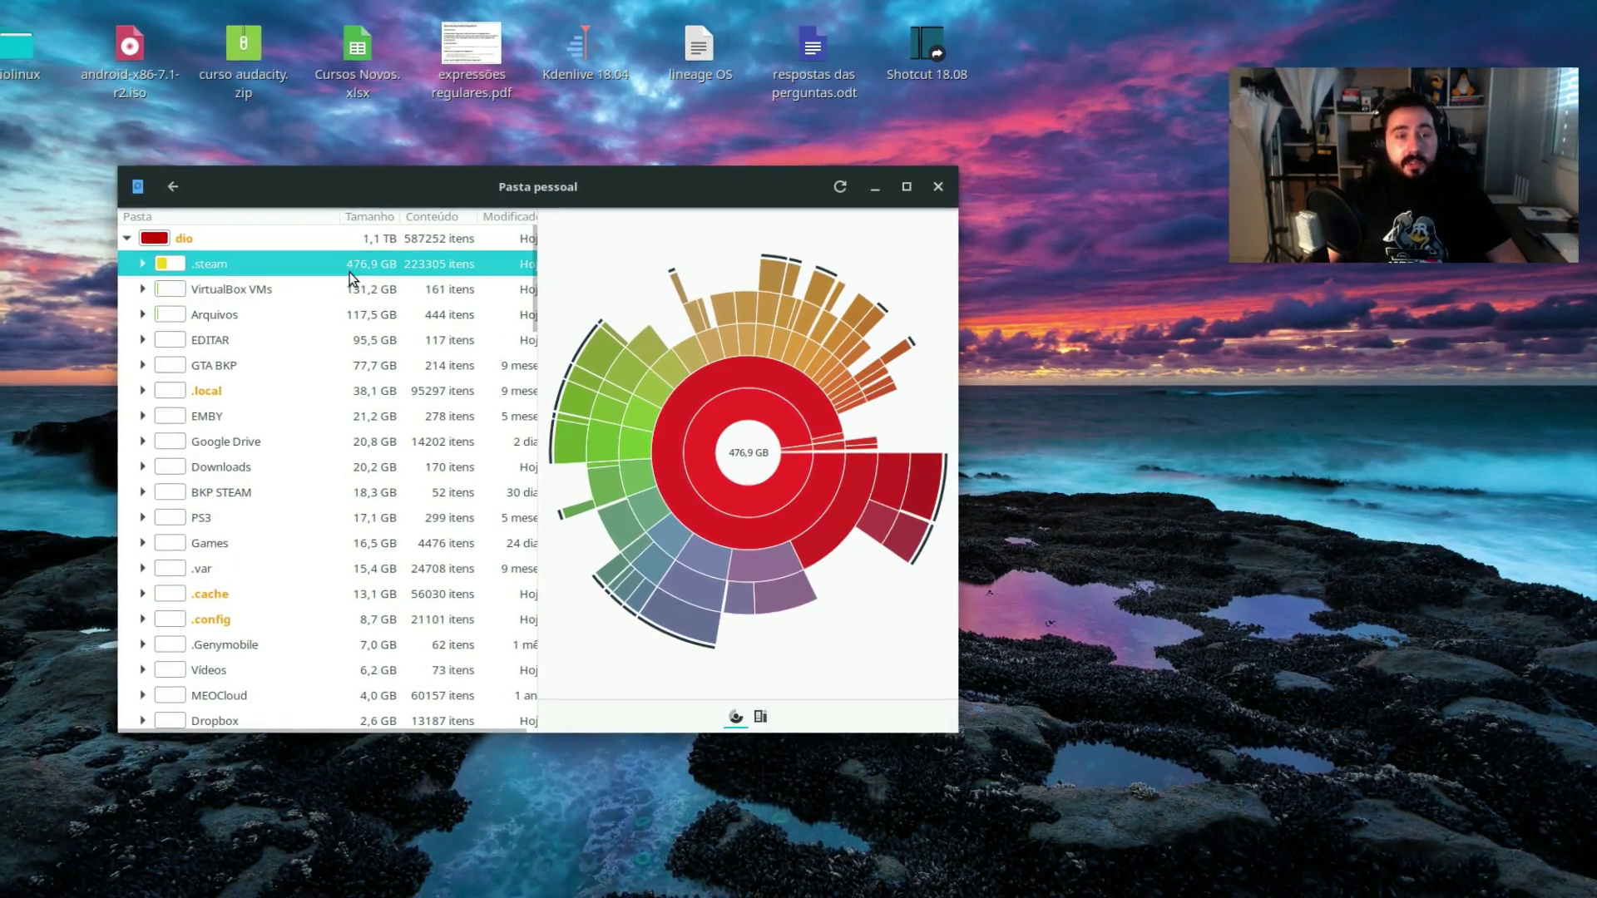
click(144, 265)
click(228, 288)
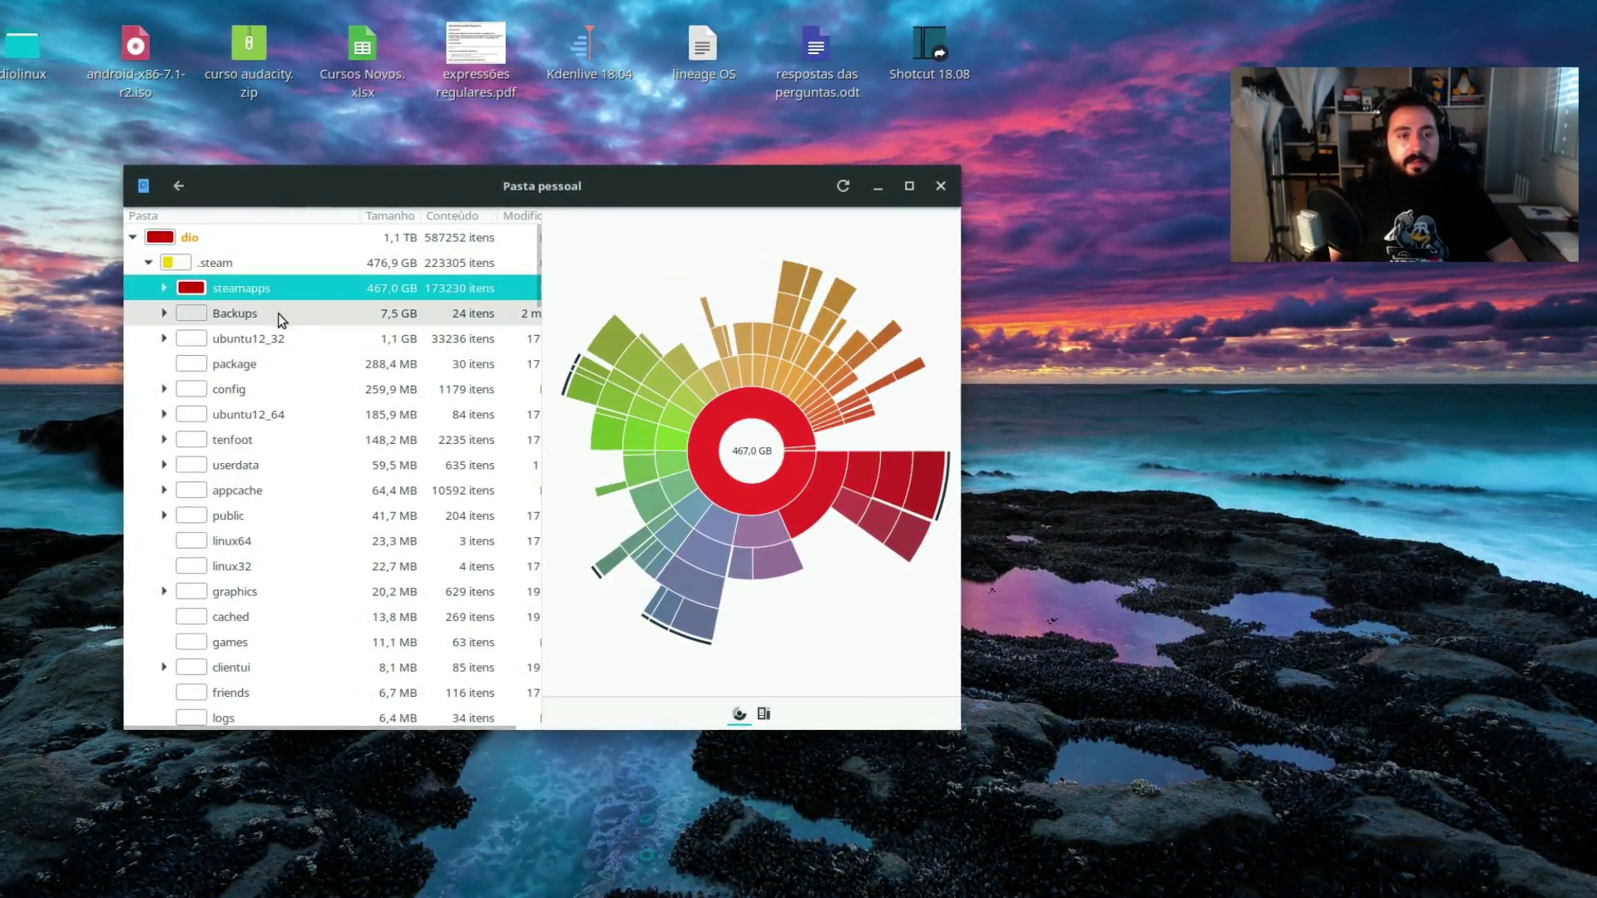
click(167, 288)
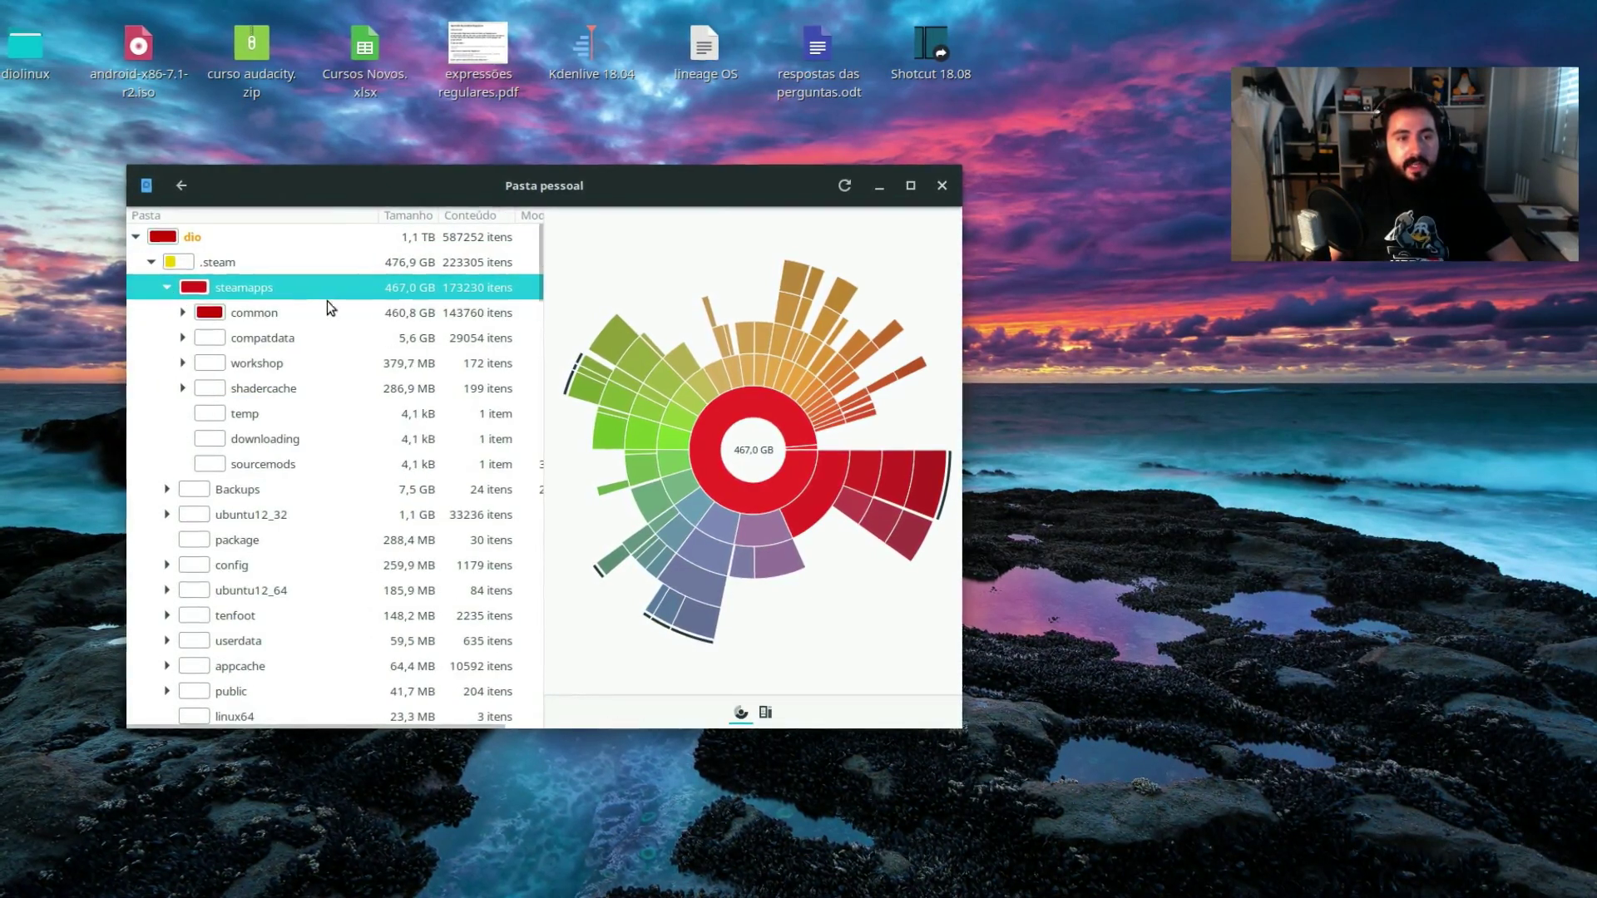
click(266, 313)
click(184, 313)
Examine the disk usage charts of the Grand Theft Auto V, MK10 and F1 2017 folders.
click(349, 337)
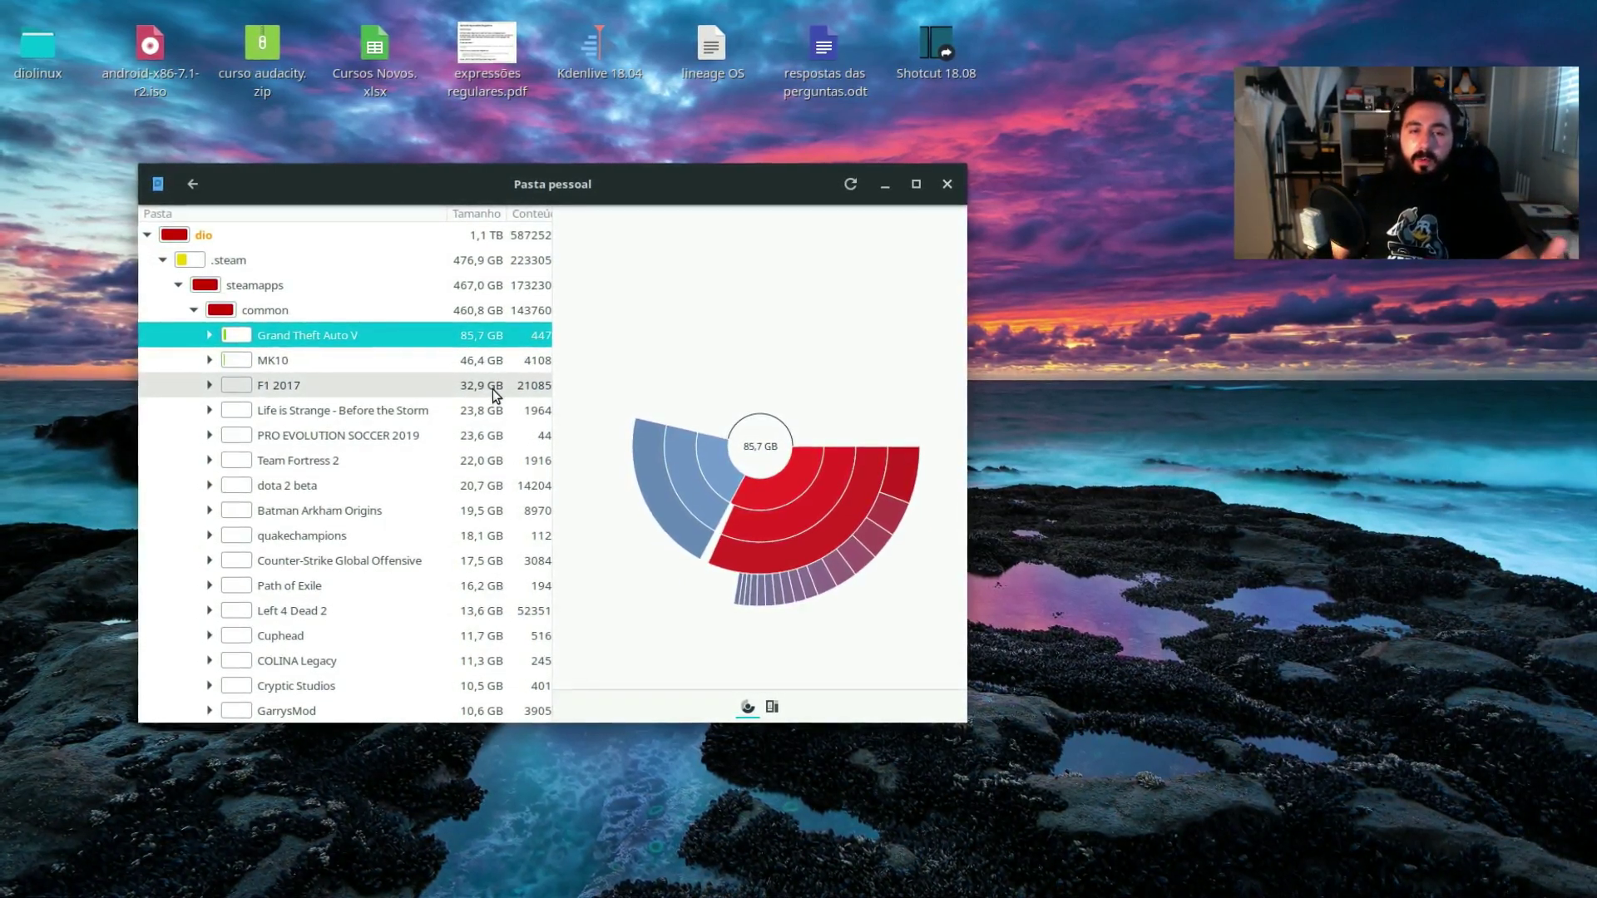
click(490, 364)
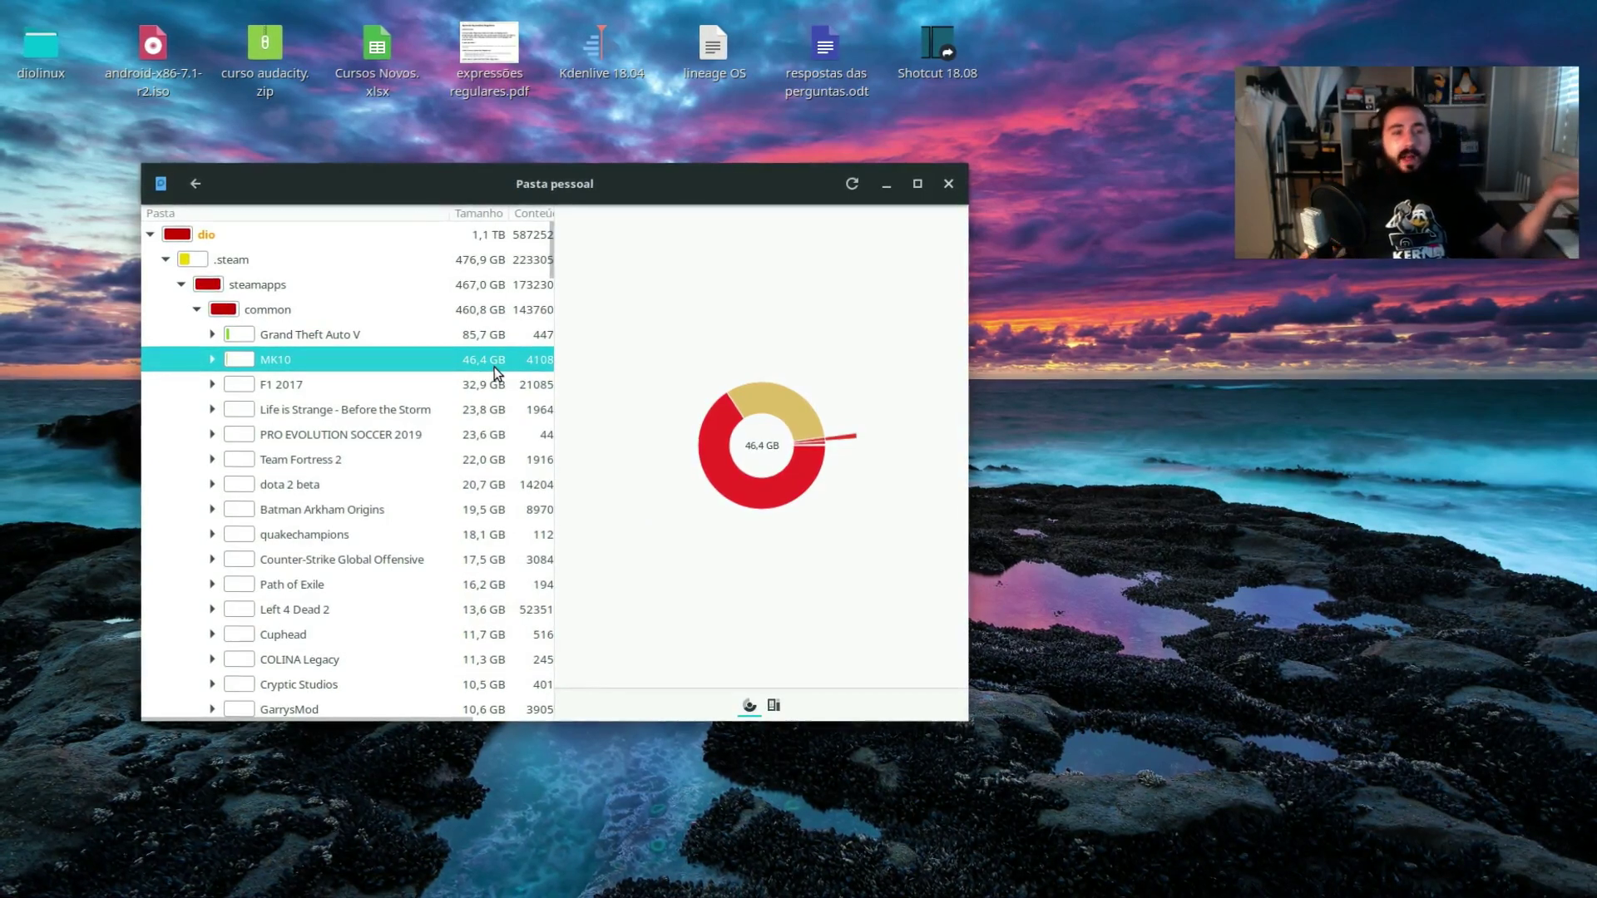
click(473, 388)
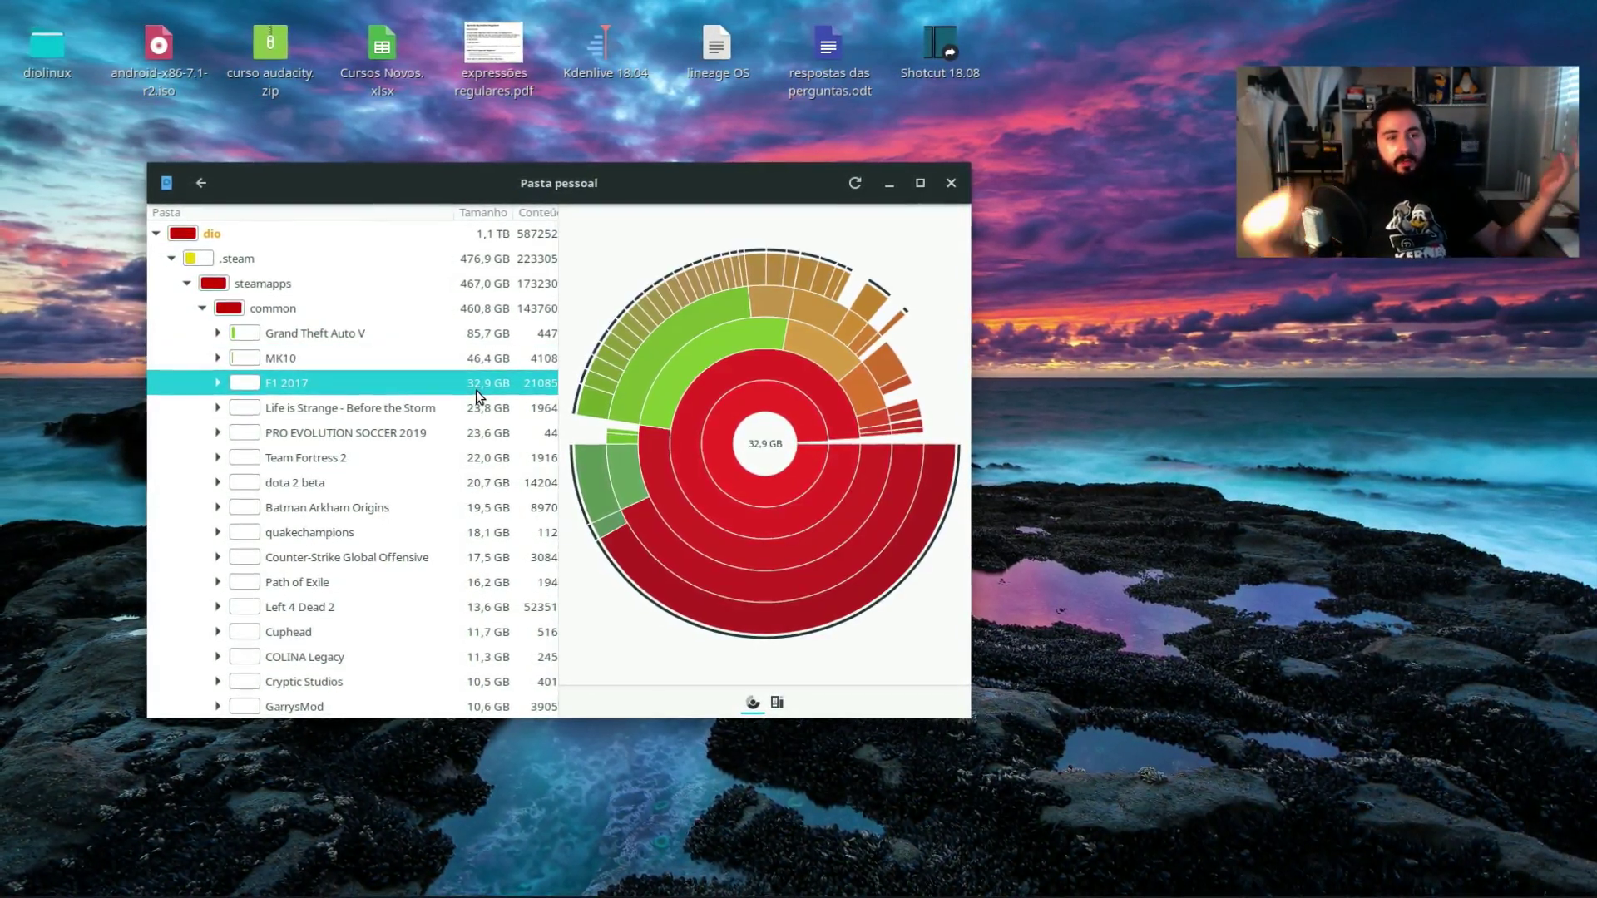
Copy the path of the Life is Strange - Before the Storm folder to the clipboard.
click(528, 407)
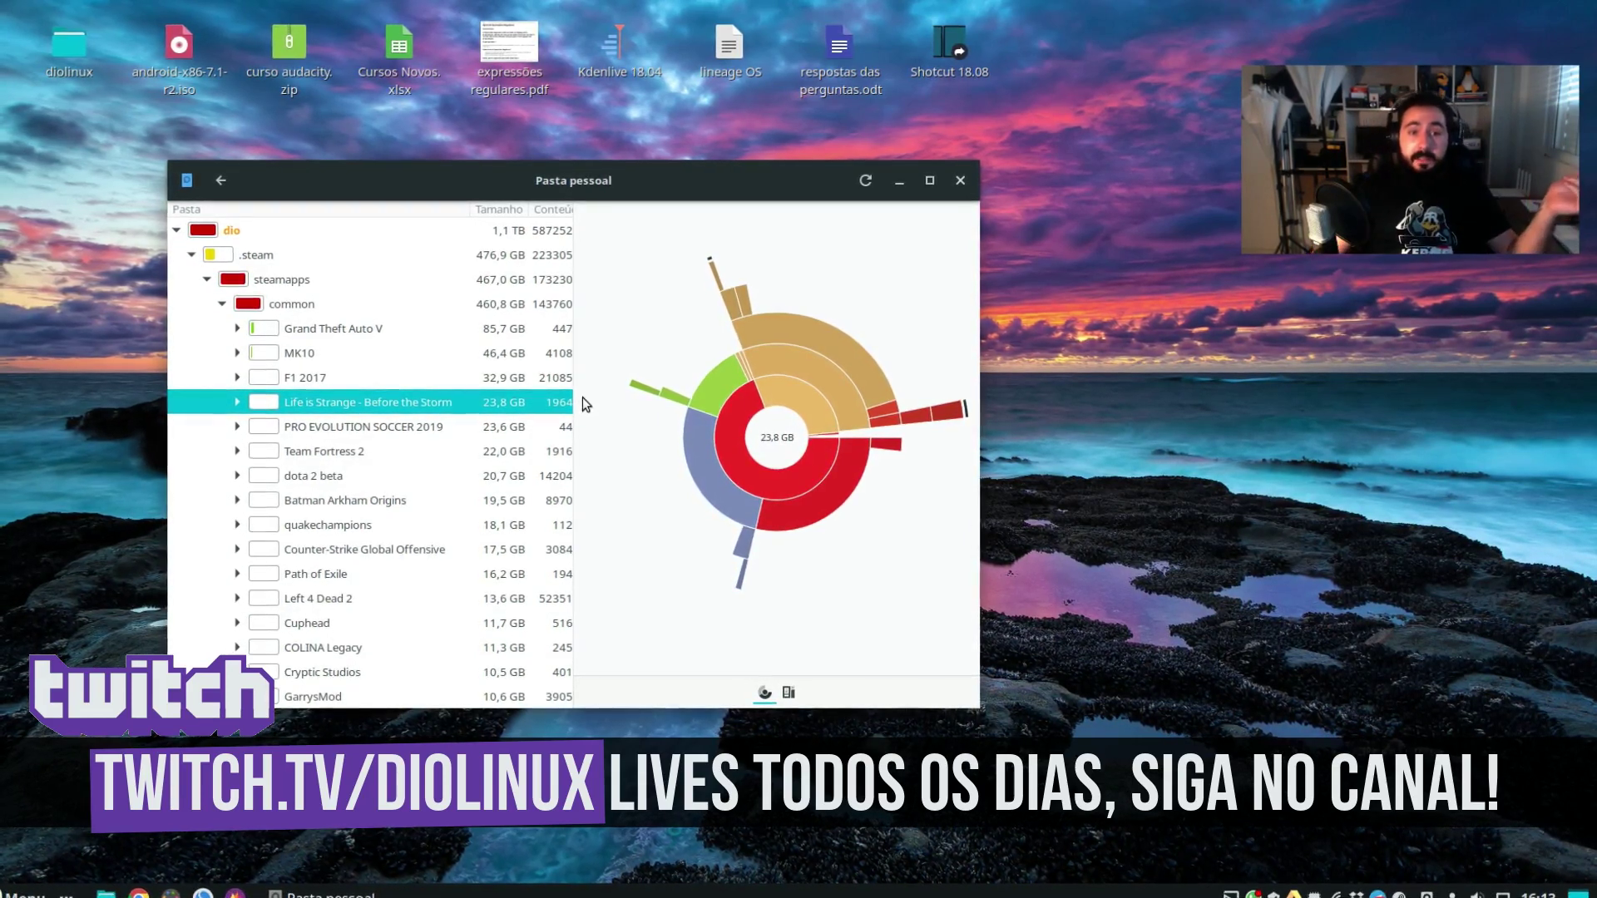
right_click(462, 406)
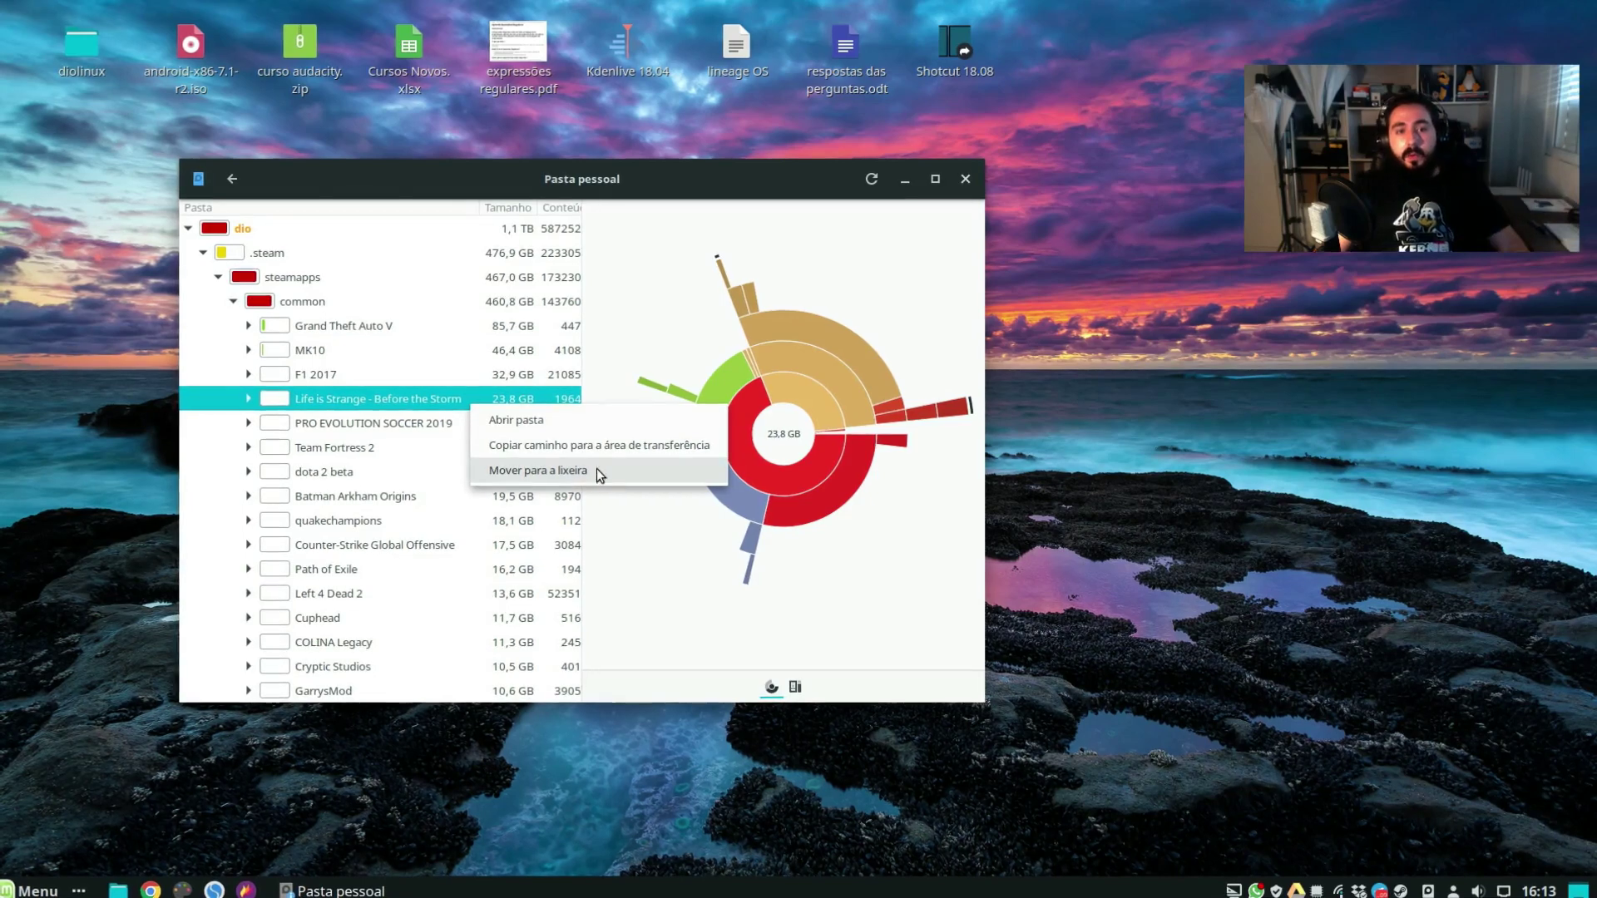
click(663, 449)
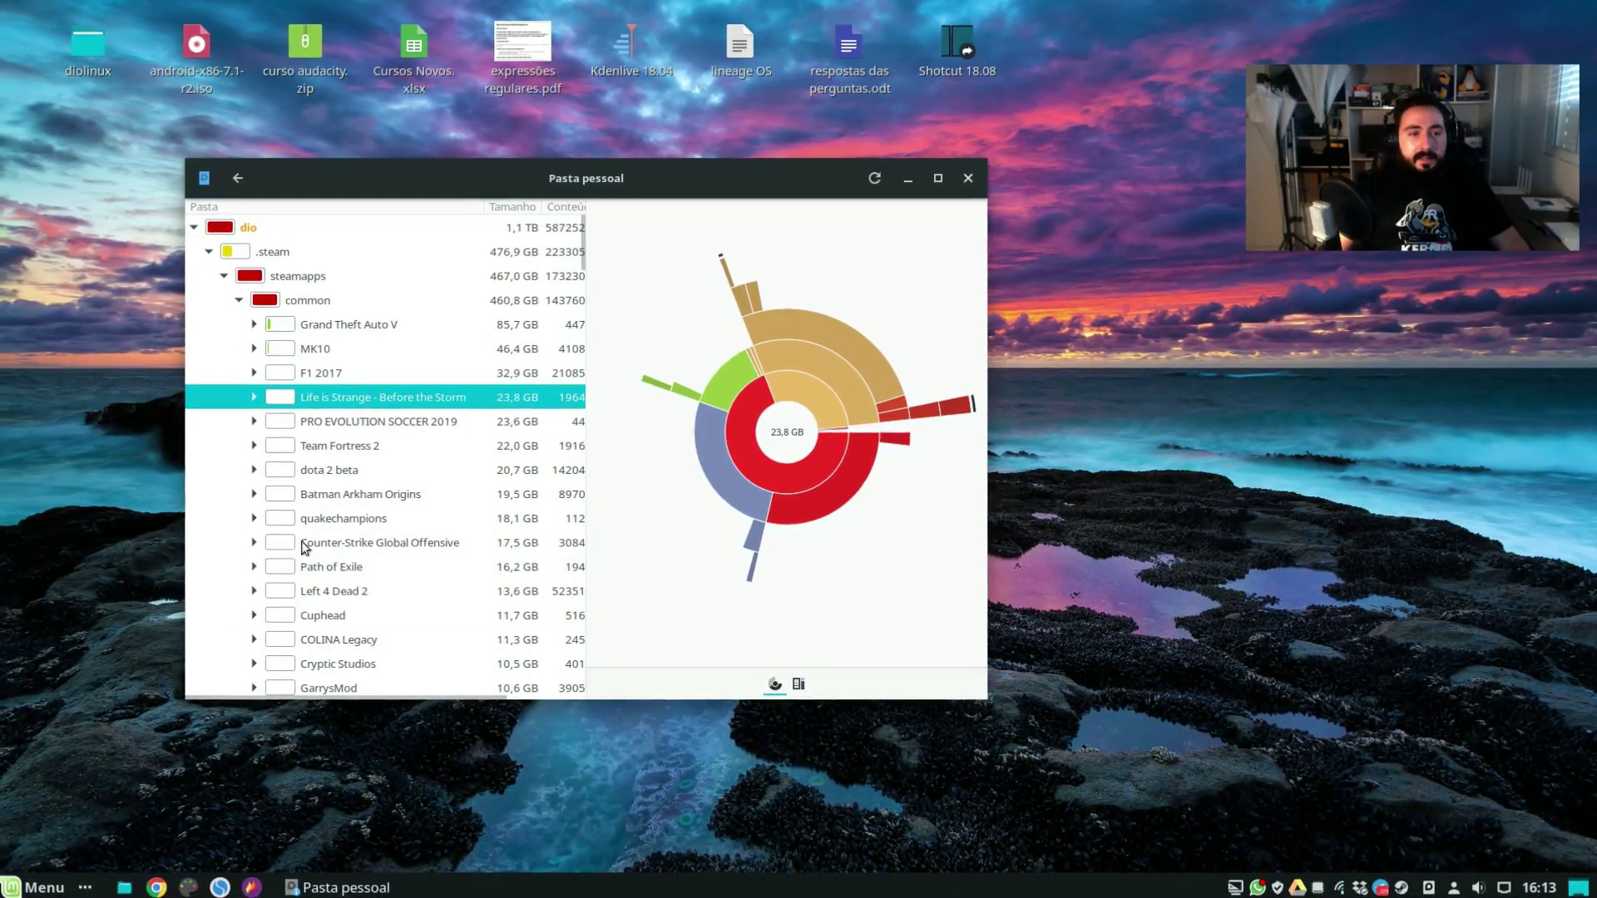
Open a file manager window and go to the Life is Strange - Before the Storm folder using the copied path.
key(super+e)
drag(629, 114, 546, 162)
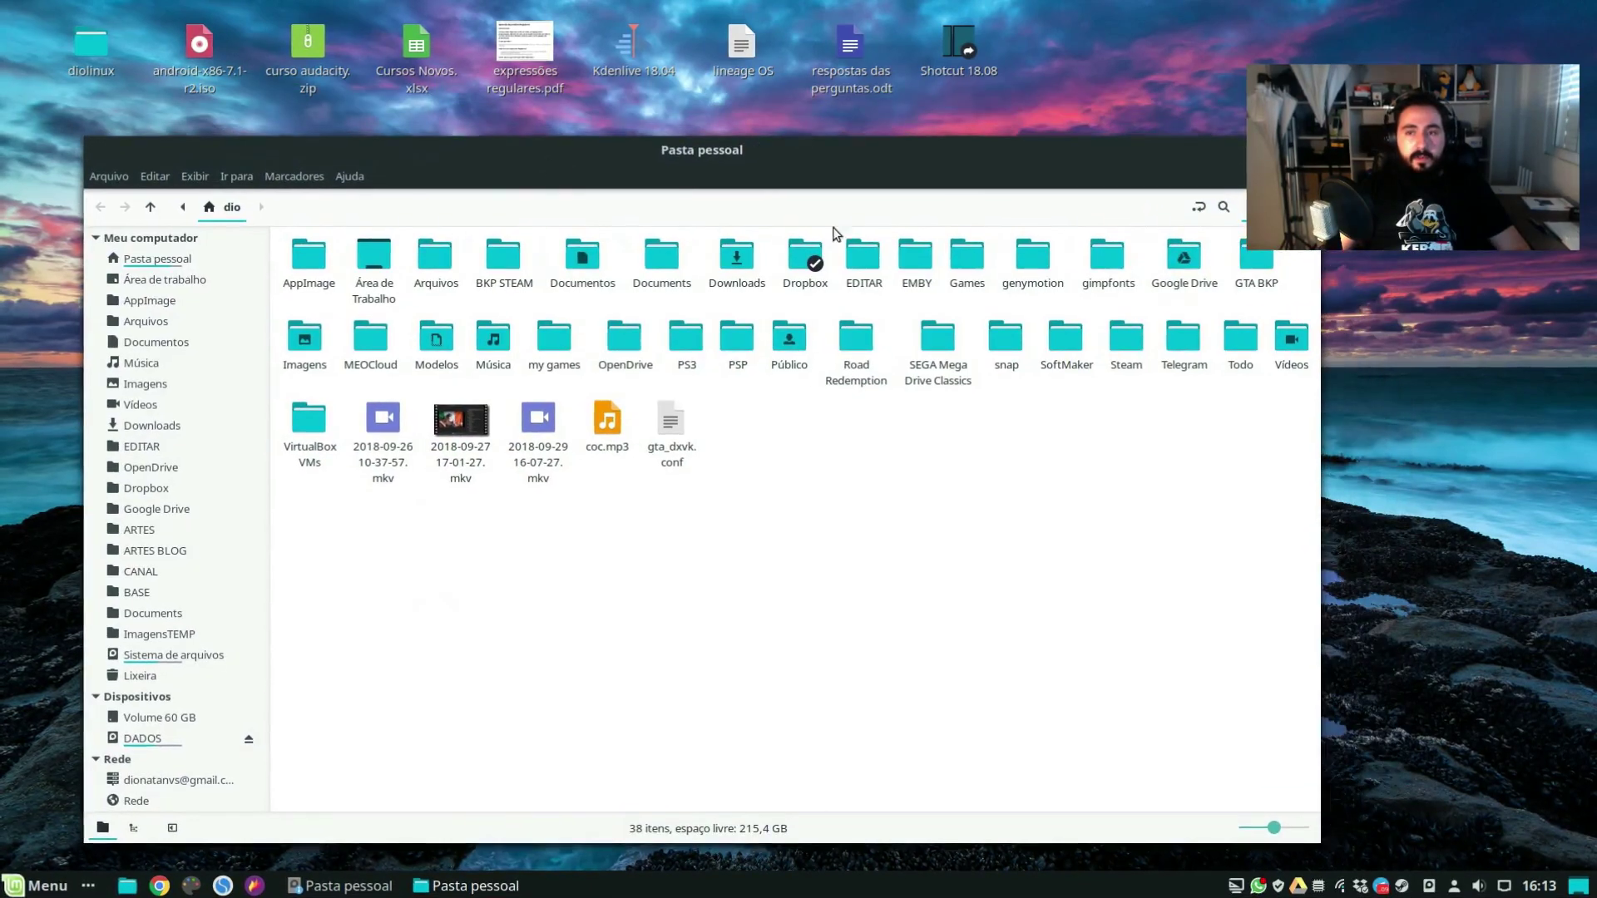
key(ctrl+l)
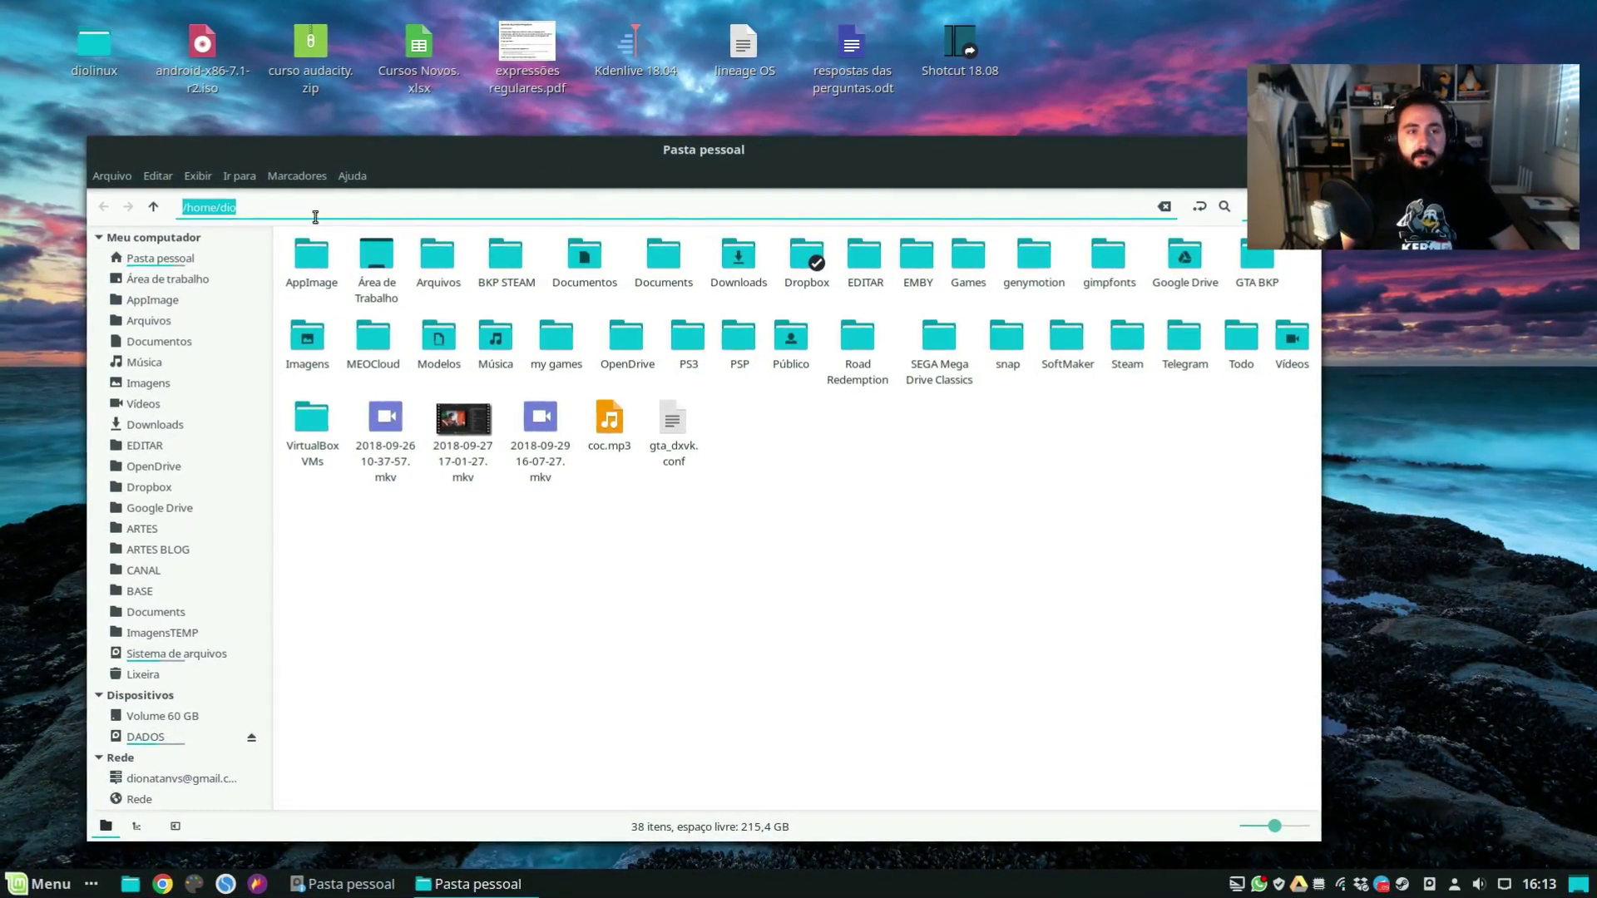
key(BackSpace)
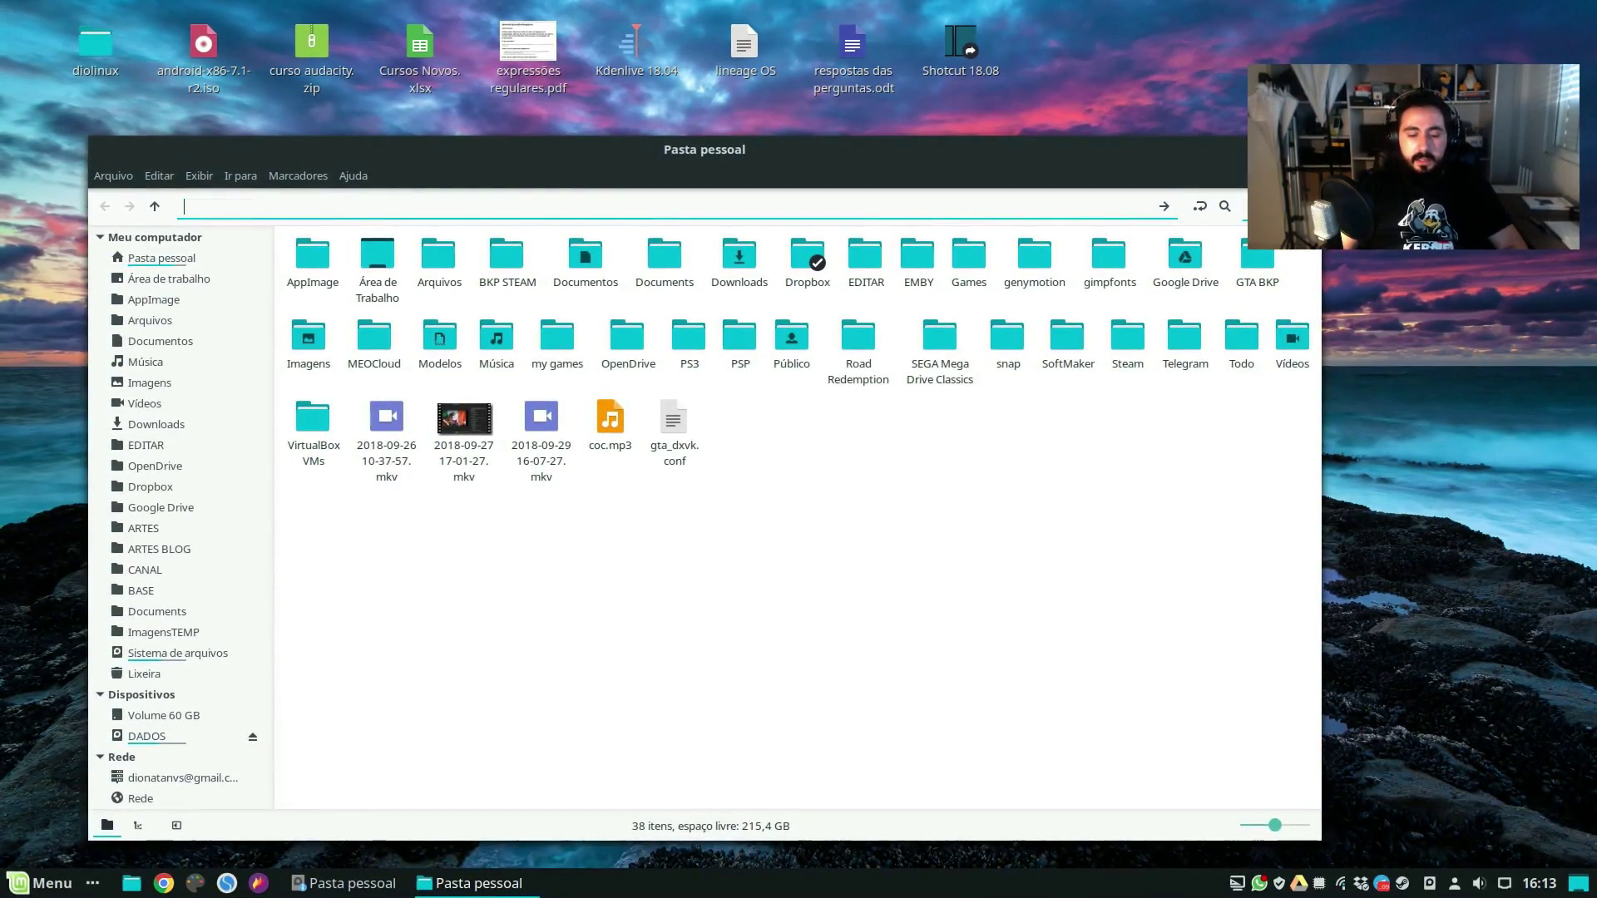
right_click(342, 214)
click(412, 280)
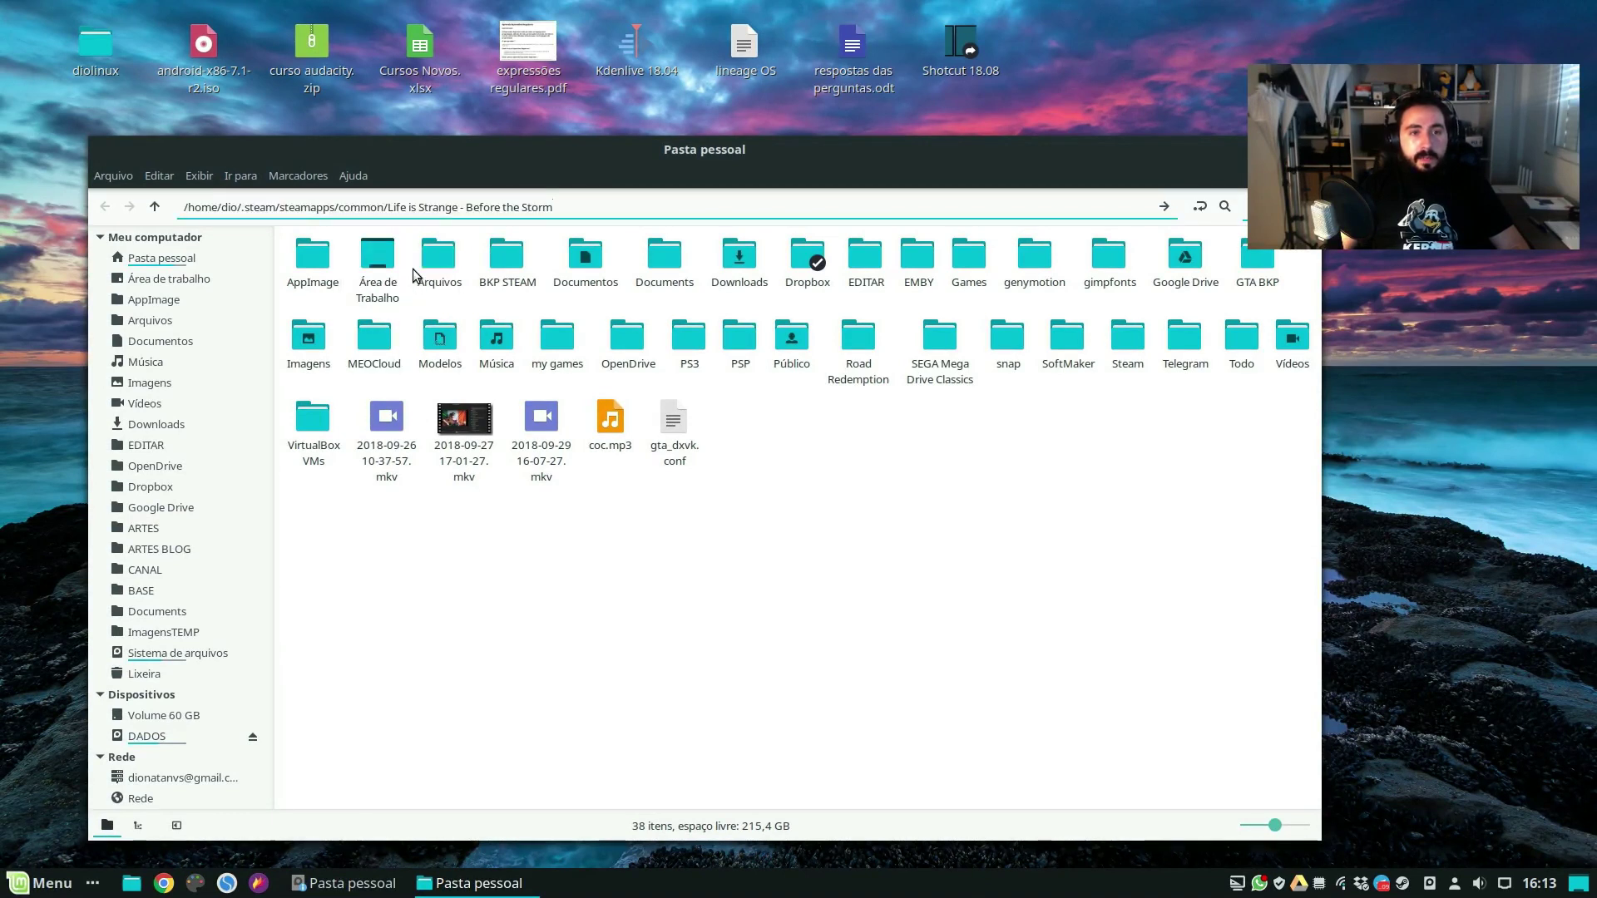
key(Return)
drag(380, 484, 1273, 303)
click(1258, 333)
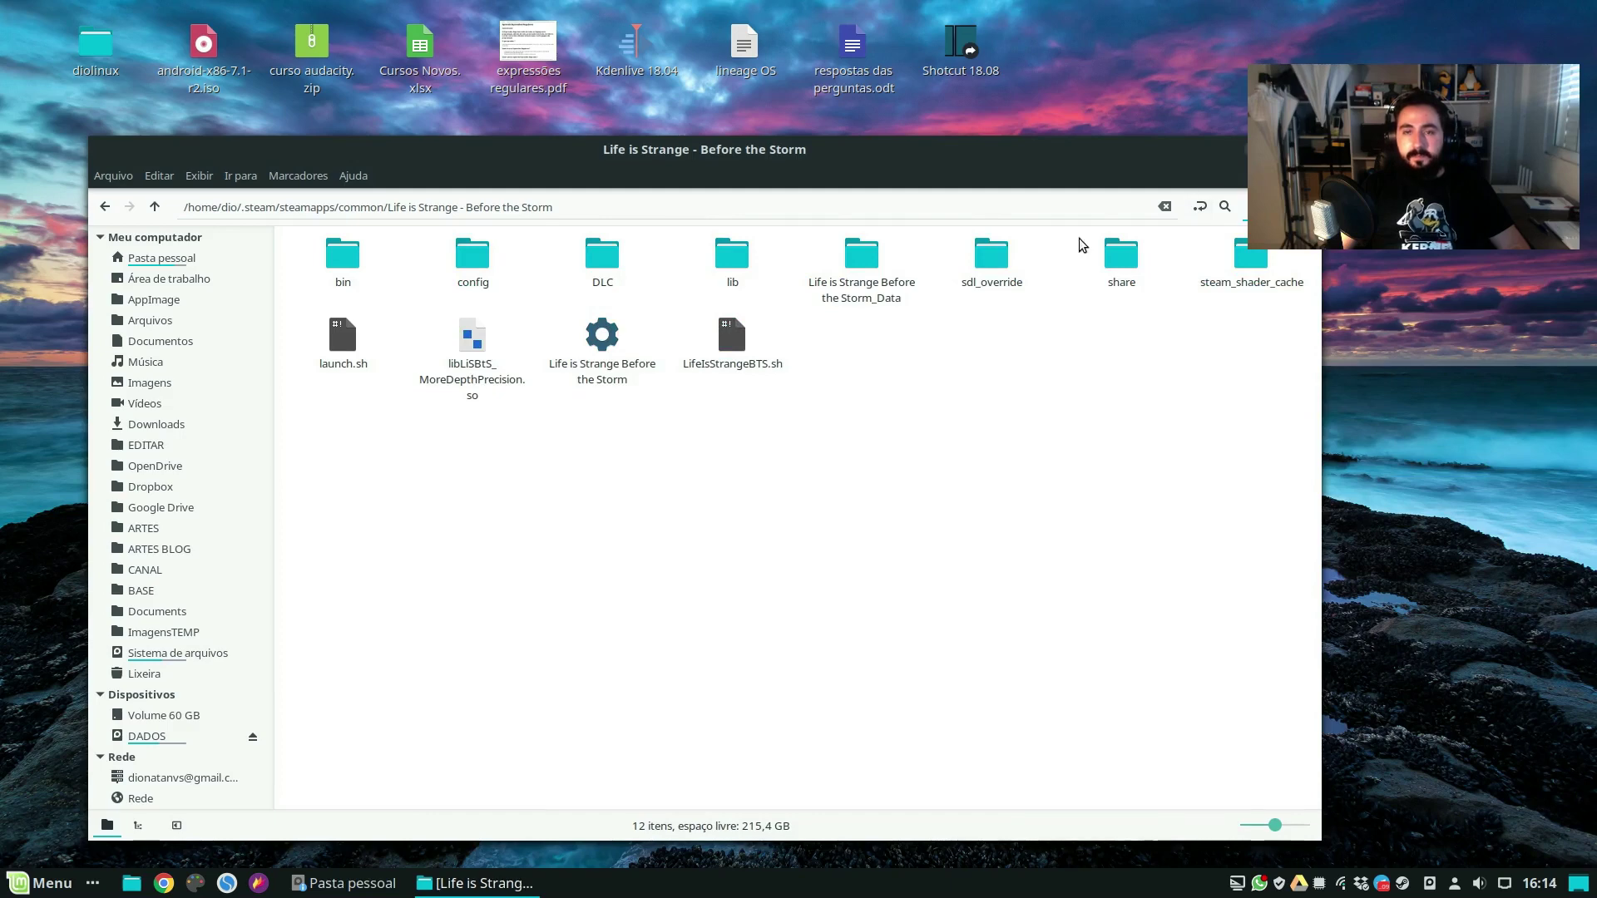
Return to the disk usage analyzer, open the Life is Strange - Before the Storm folder directly from it, and close that folder window.
key(alt+Tab)
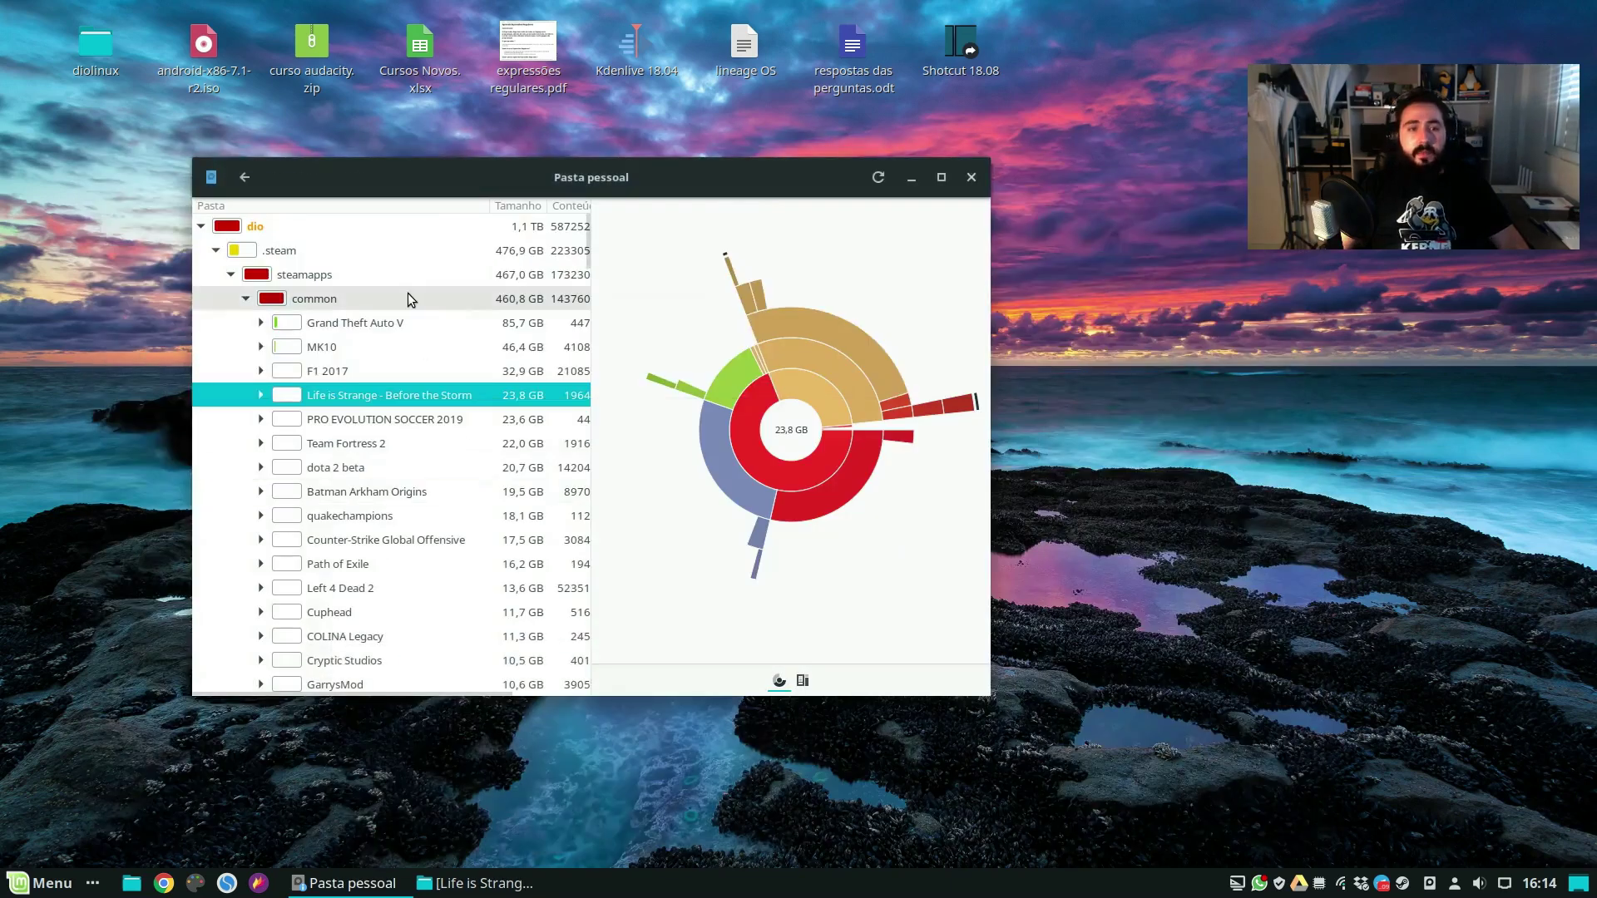
right_click(418, 390)
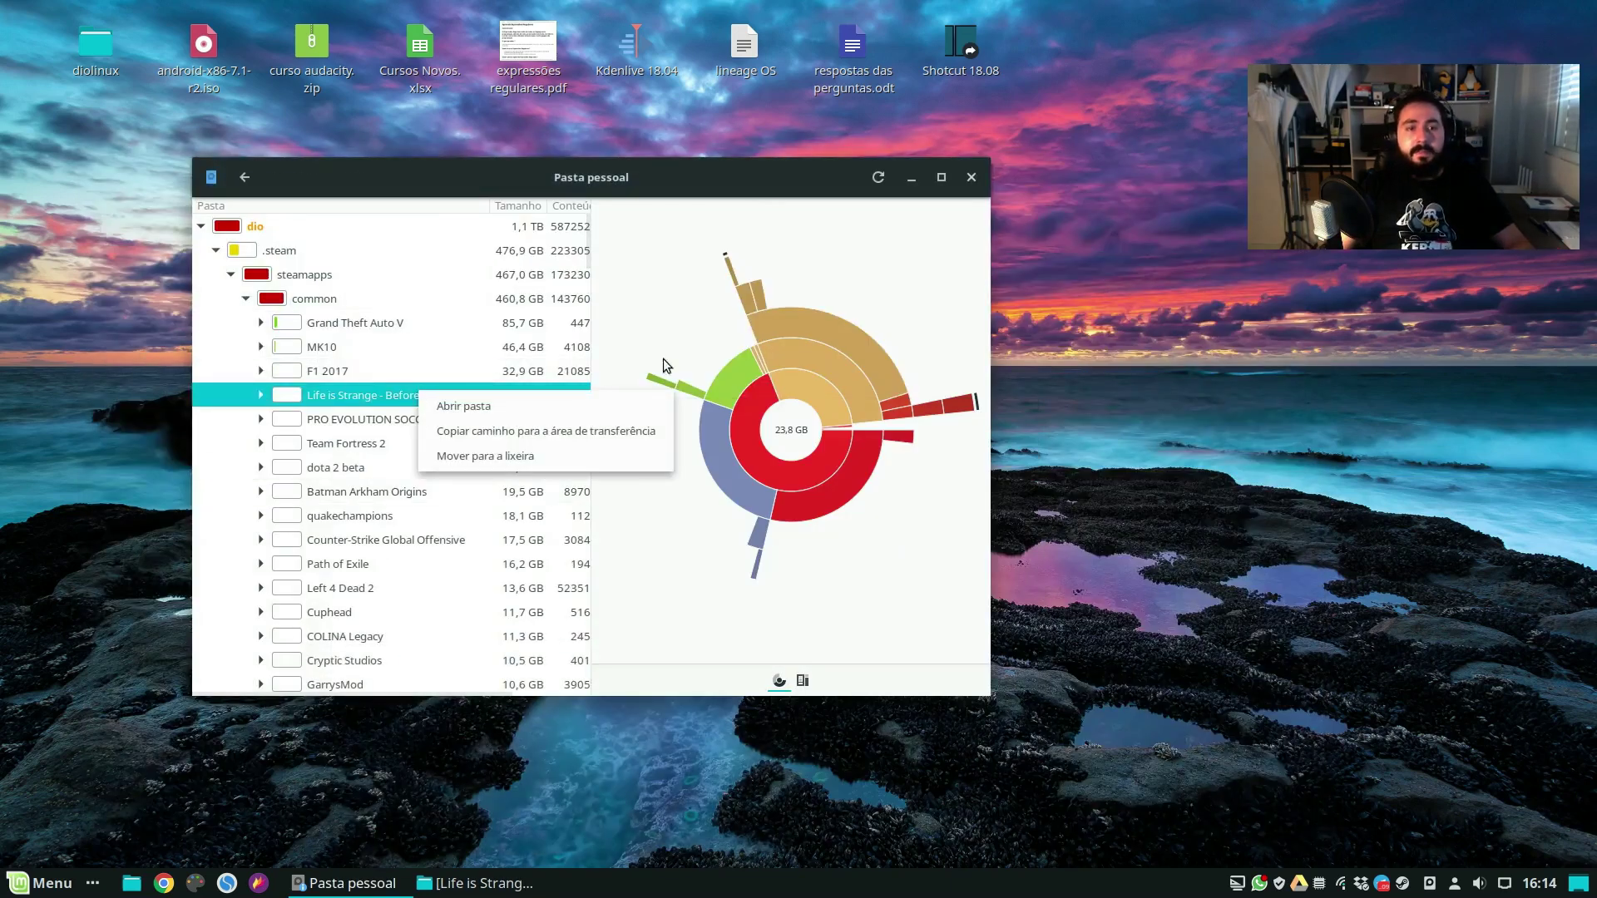
click(520, 405)
drag(854, 117, 751, 158)
click(1285, 144)
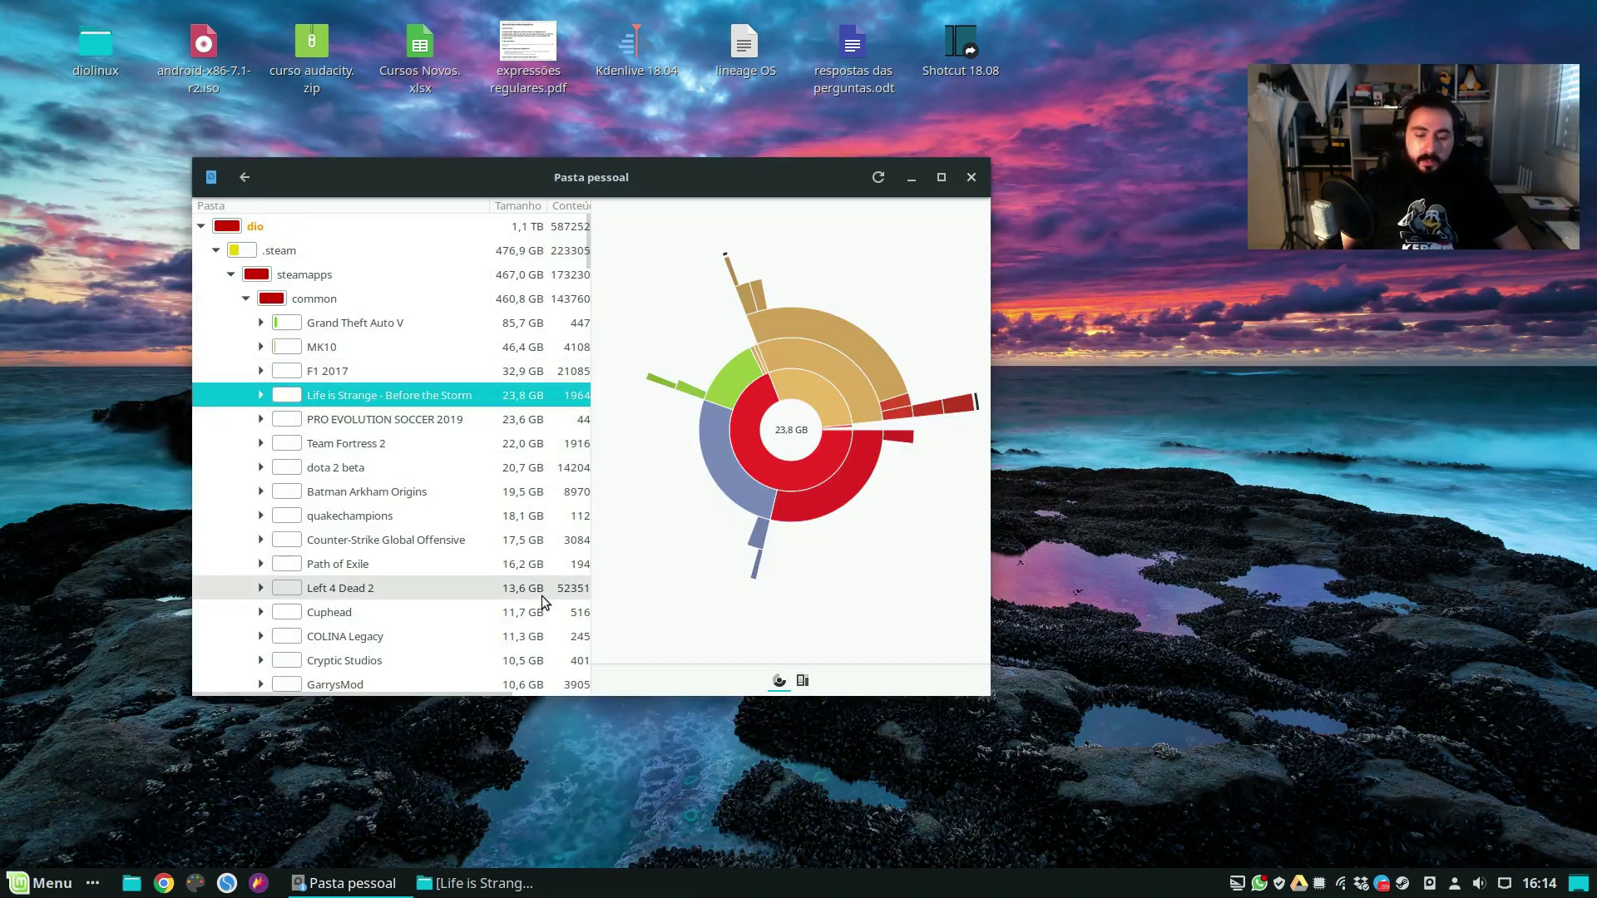
Open a terminal, paste the copied Life is Strange - Before the Storm path at the prompt, and close the terminal without running anything.
key(ctrl+alt+t)
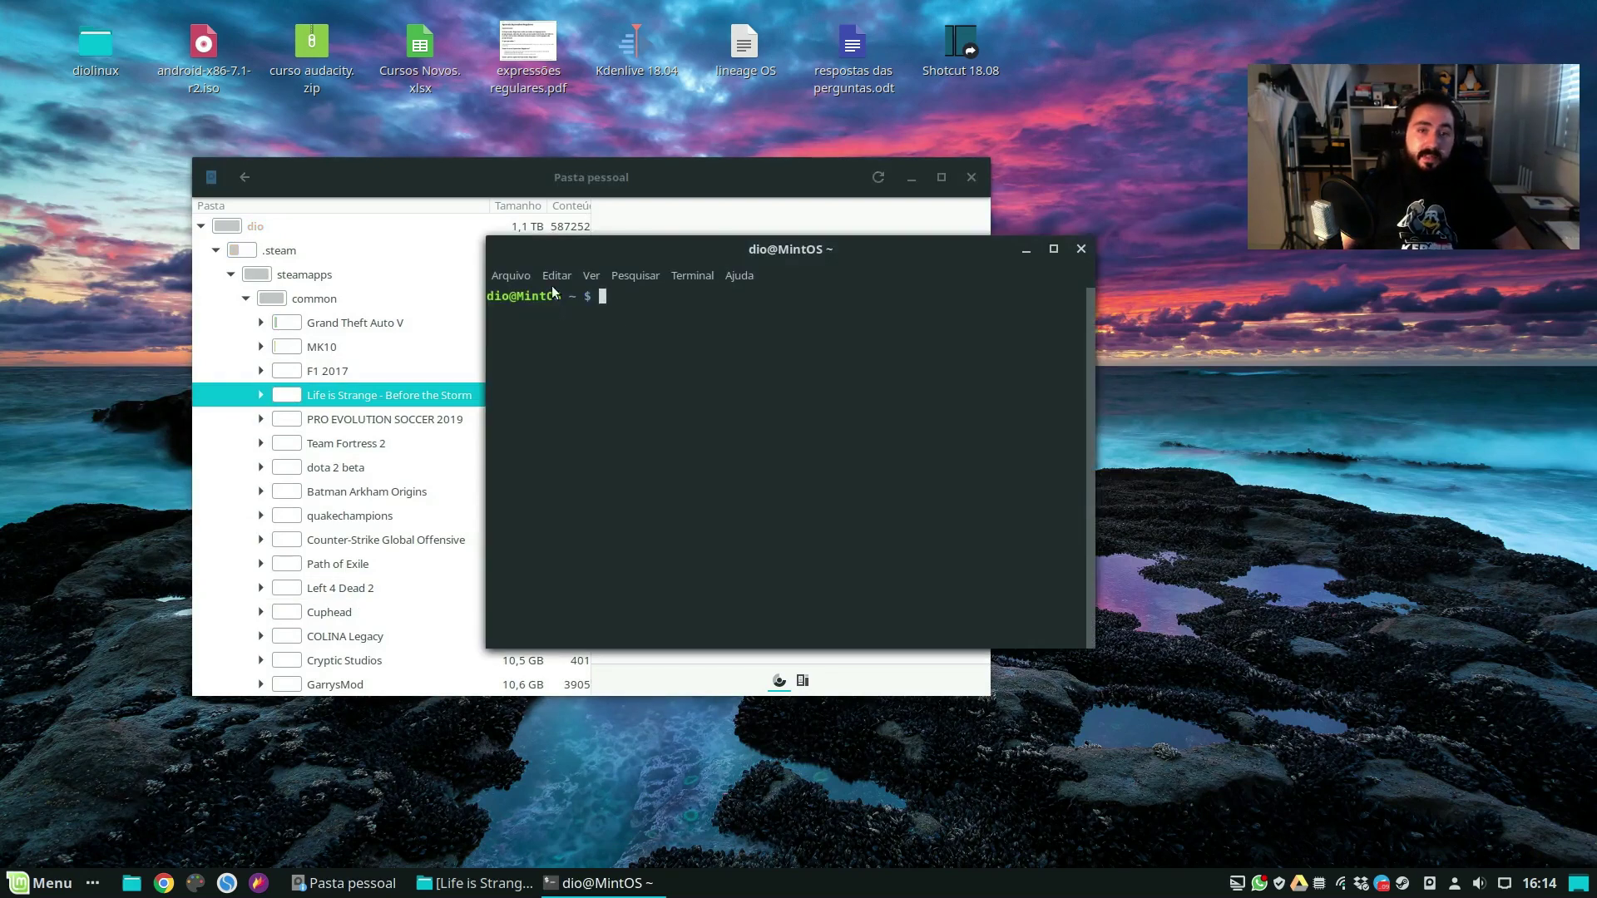
right_click(707, 358)
click(812, 502)
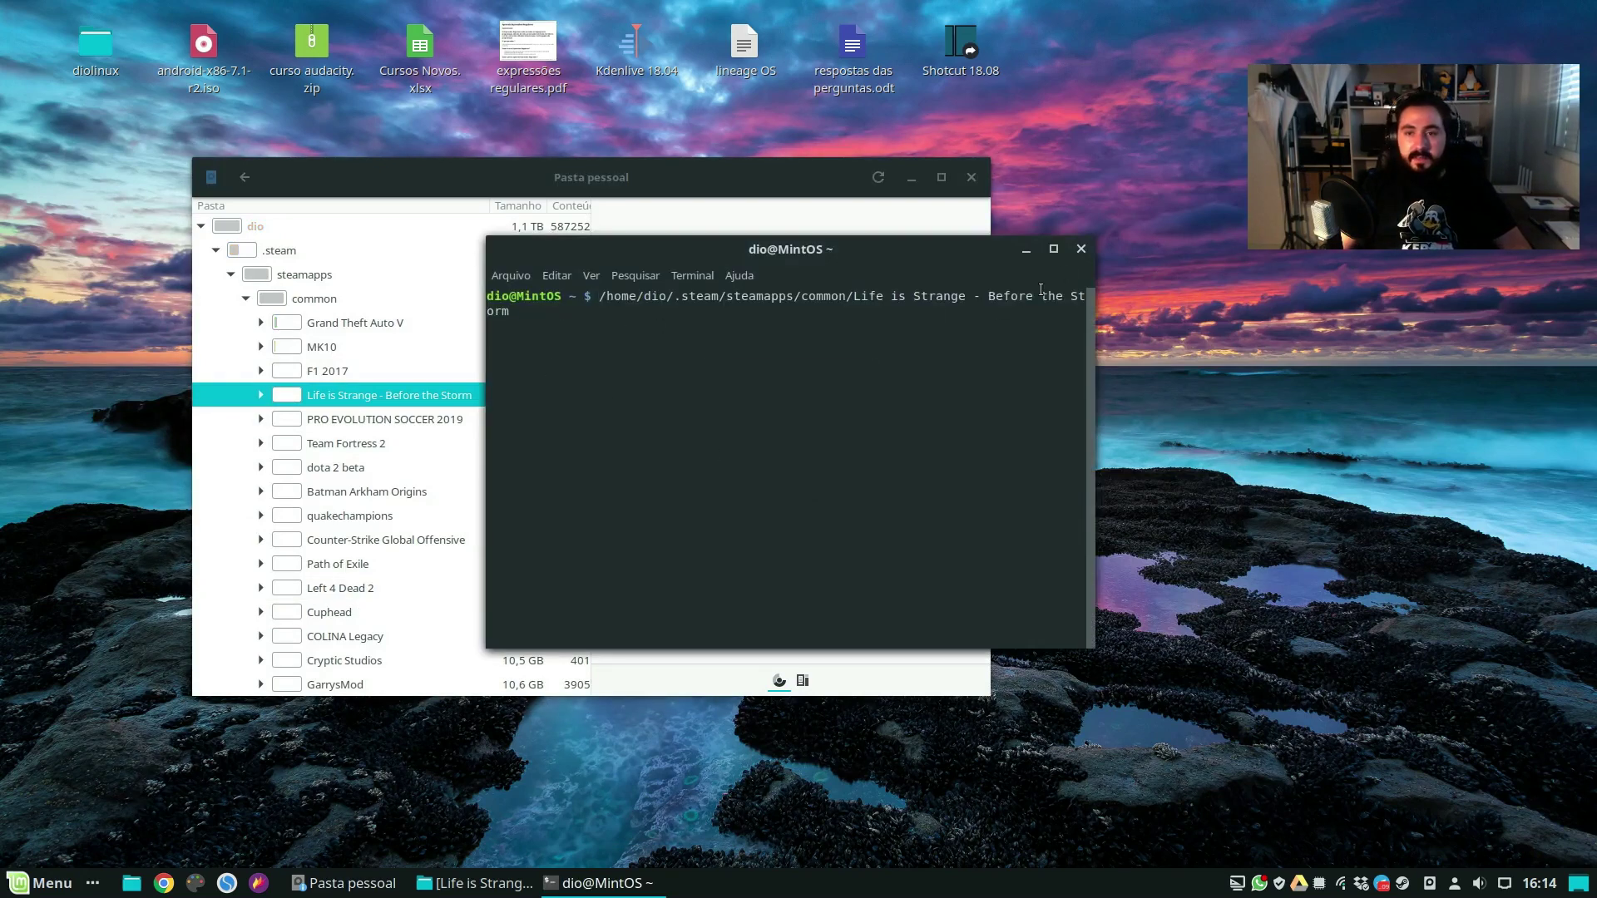
click(1081, 250)
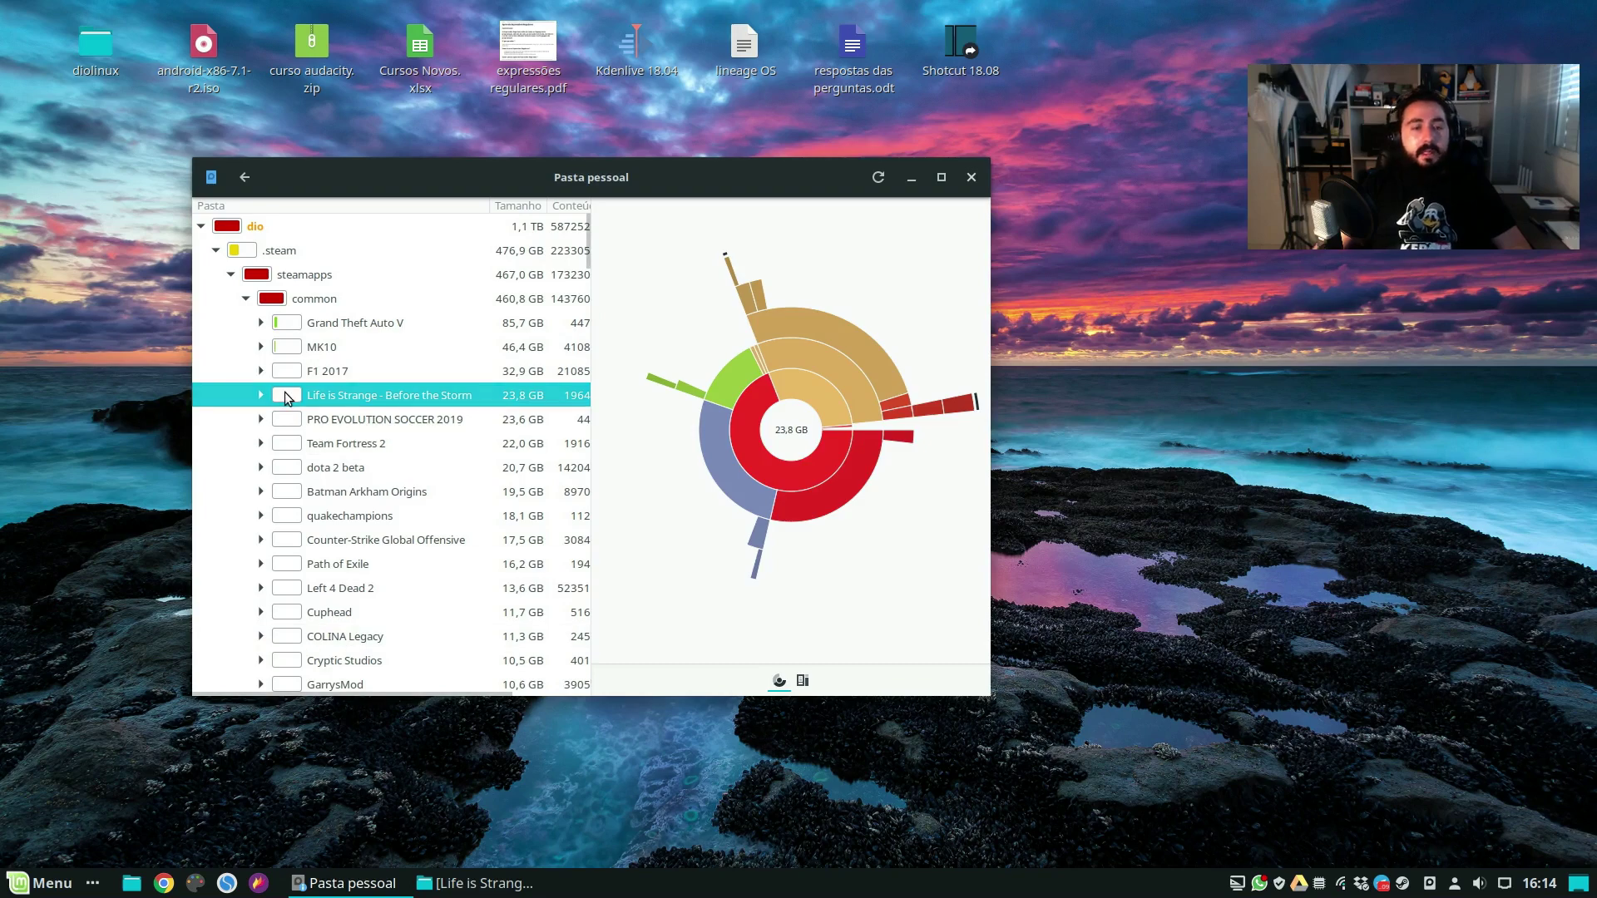
Collapse the steamapps and .steam branches so only the home folder's top-level directories are listed.
click(230, 276)
key(Left)
key(Left)
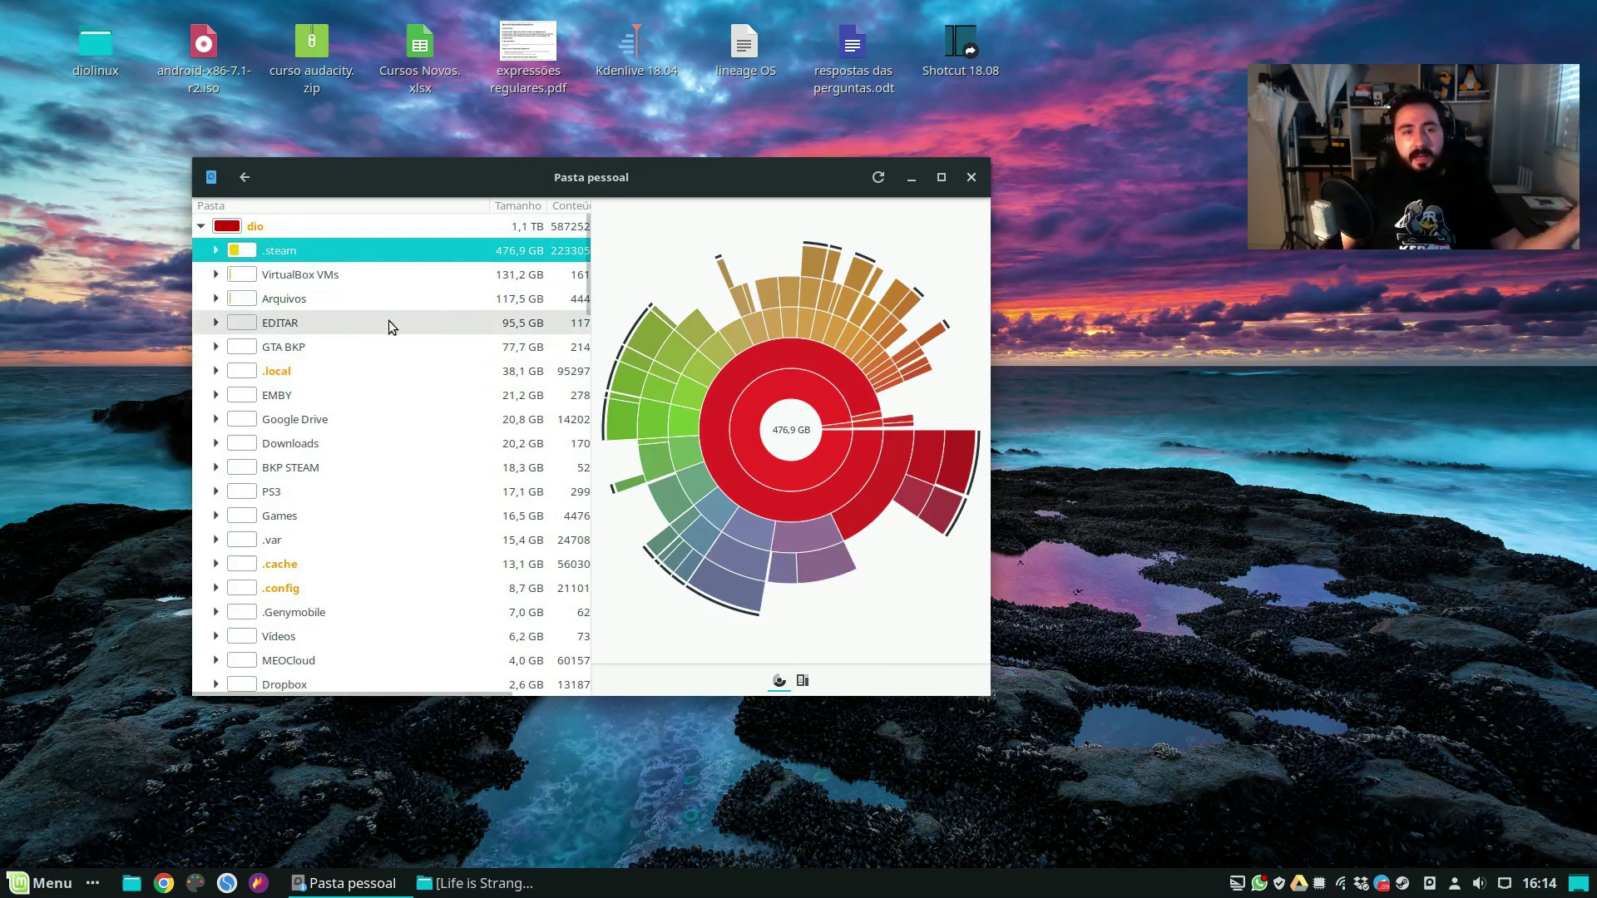
View the usage chart of Arquivos, and expand the VirtualBox VMs folder to examine its chart and virtual machines.
click(331, 301)
click(215, 275)
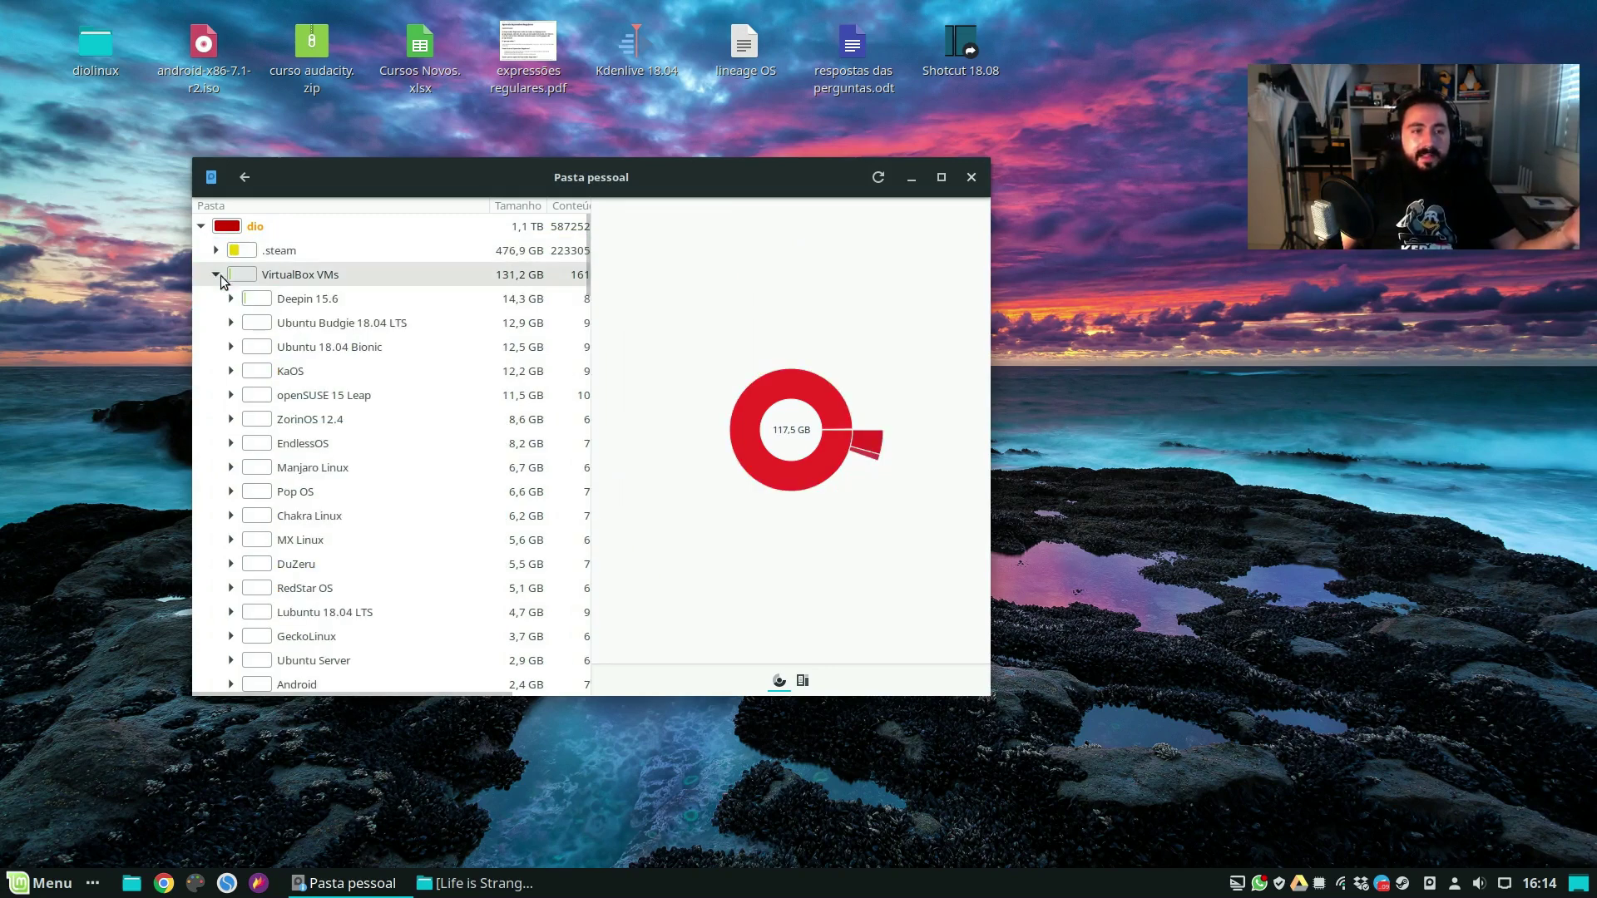
click(348, 279)
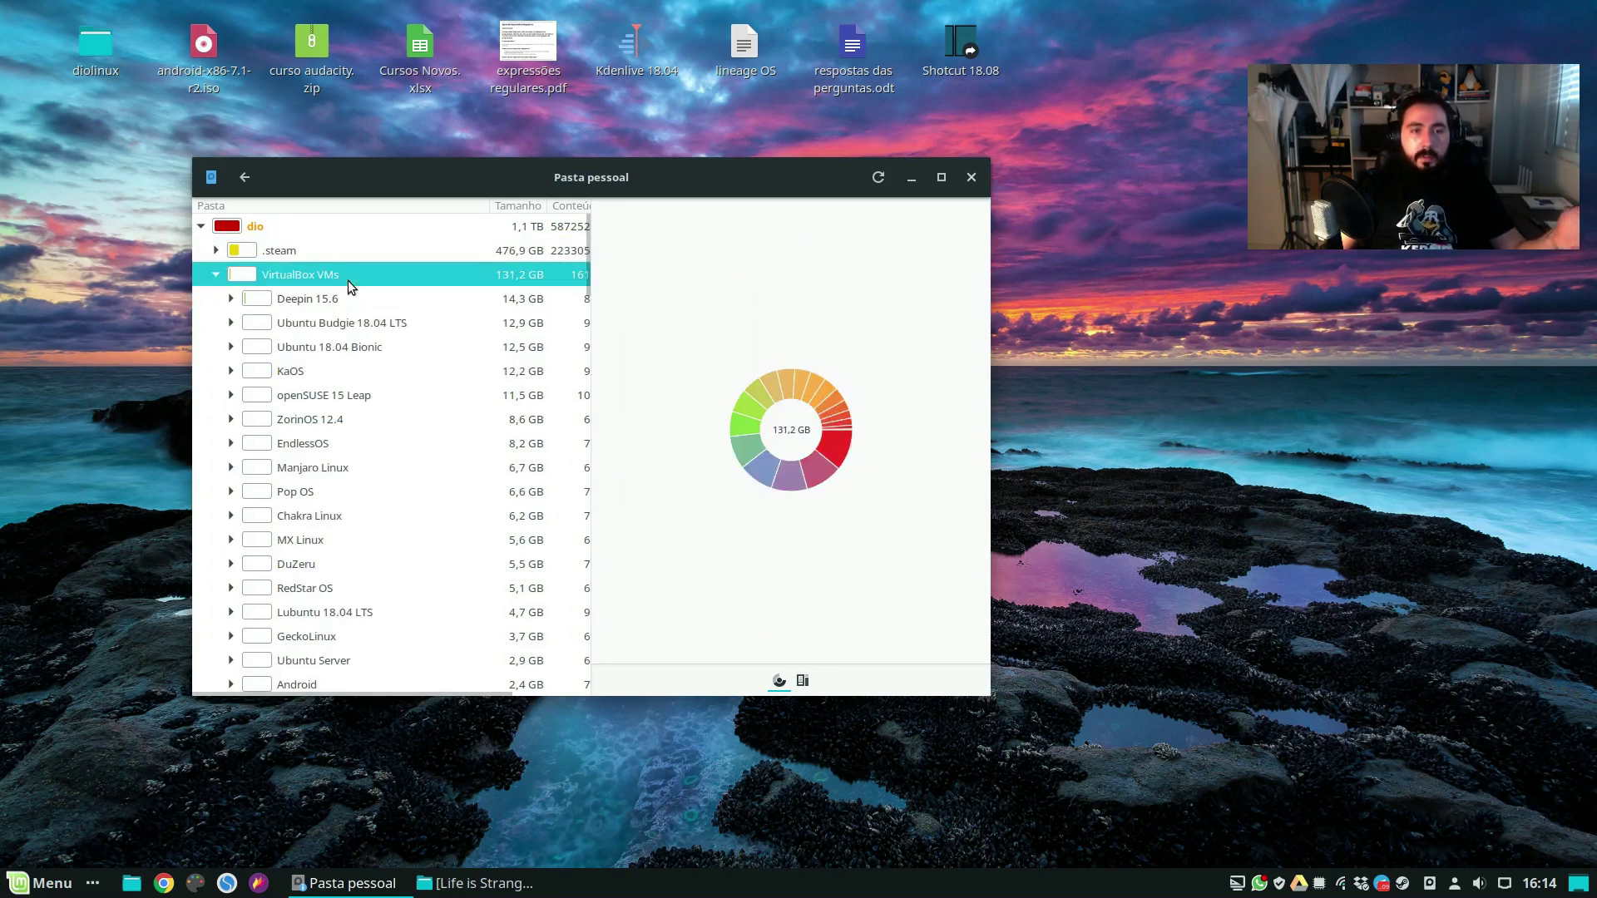
click(333, 370)
Move the ZorinOS 12.4 virtual machine folder to the trash from the disk usage analyzer.
click(414, 420)
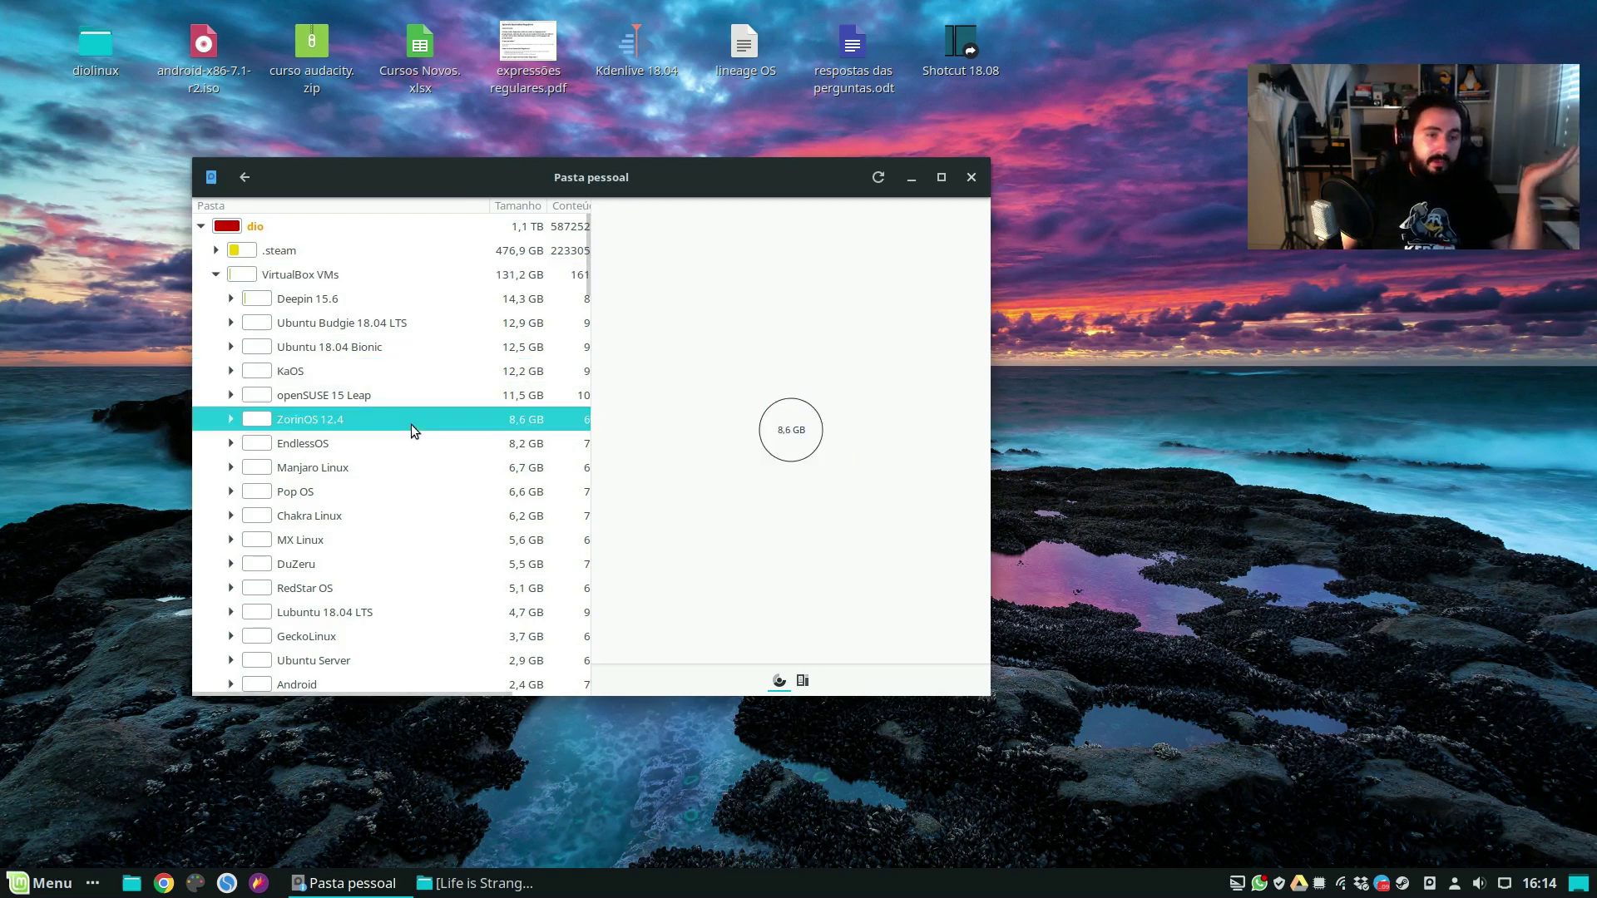
right_click(332, 420)
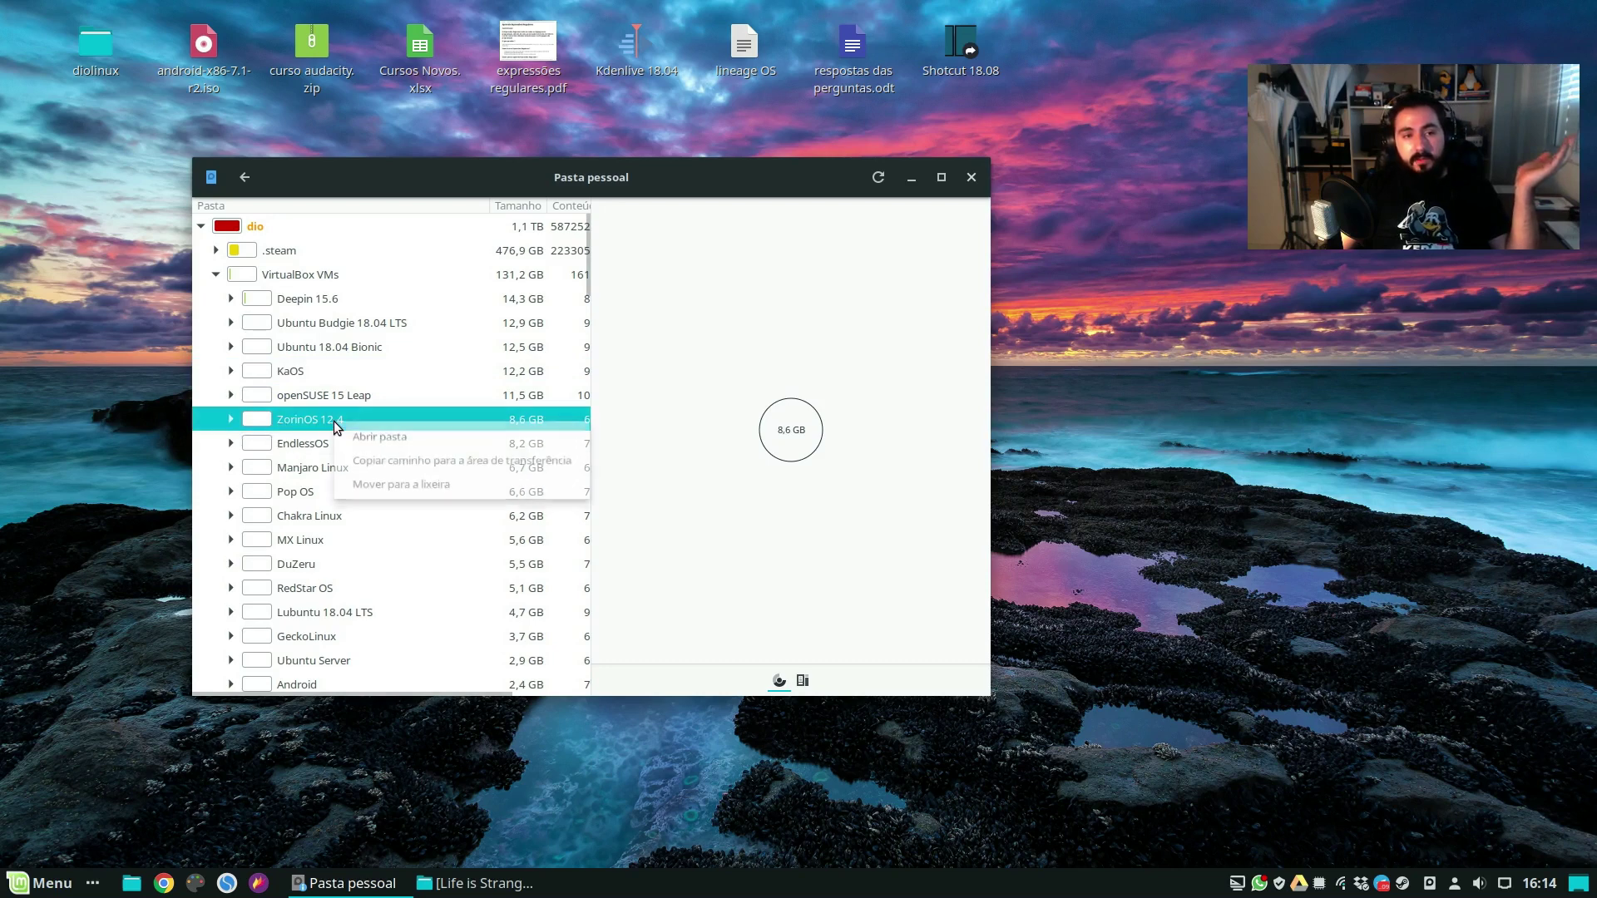
click(436, 483)
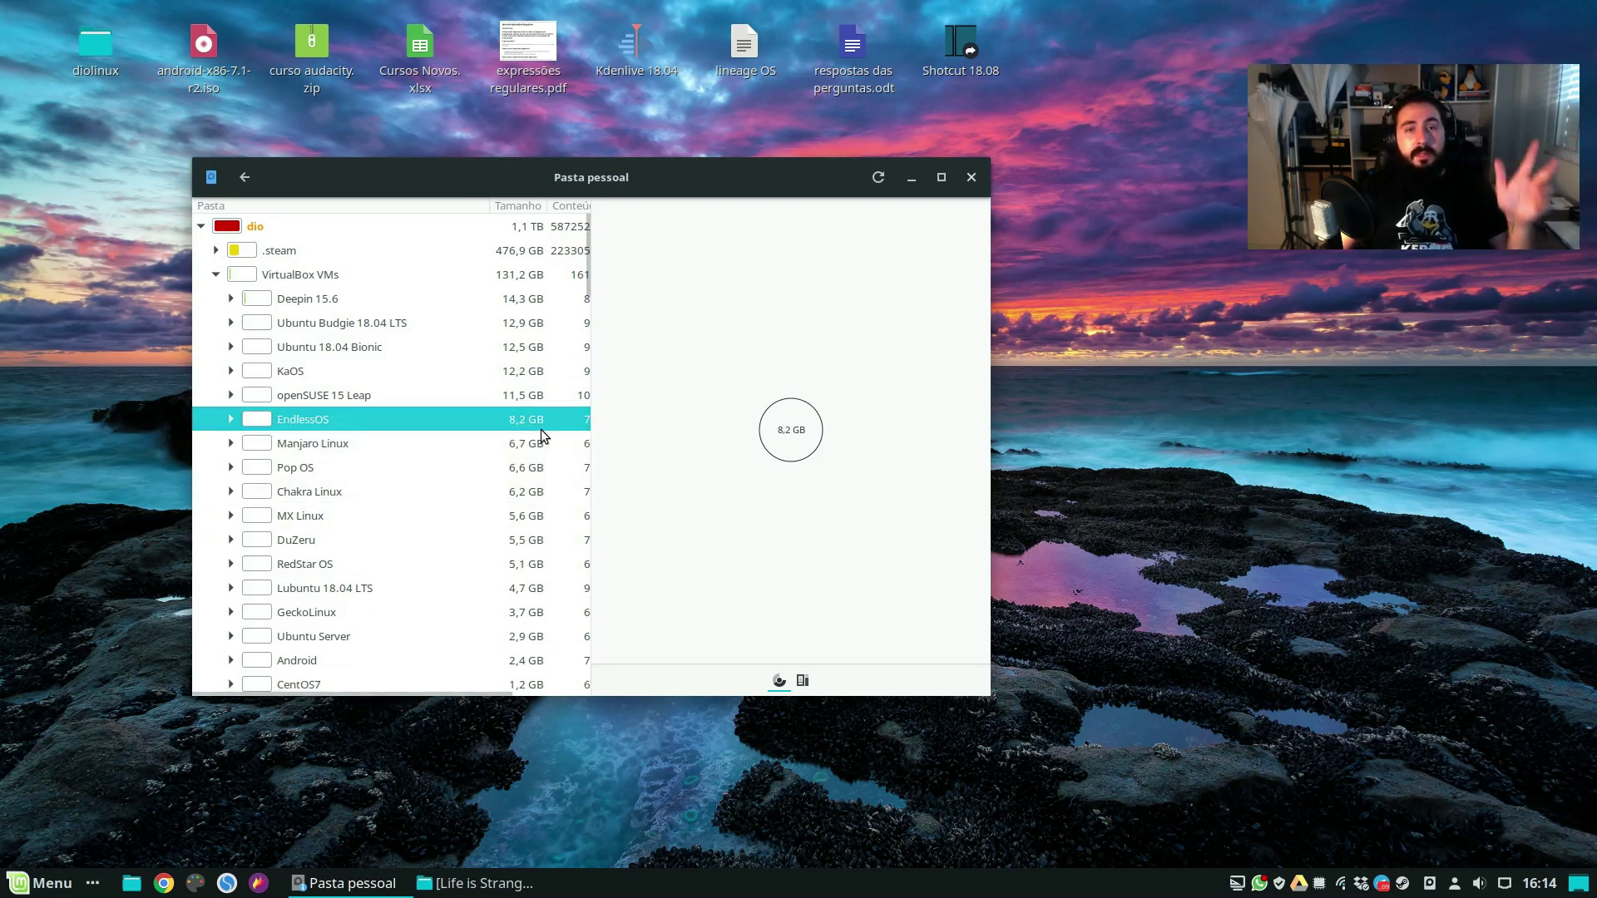
Open the trash in a new file manager window, empty all its items, and close the window.
click(131, 883)
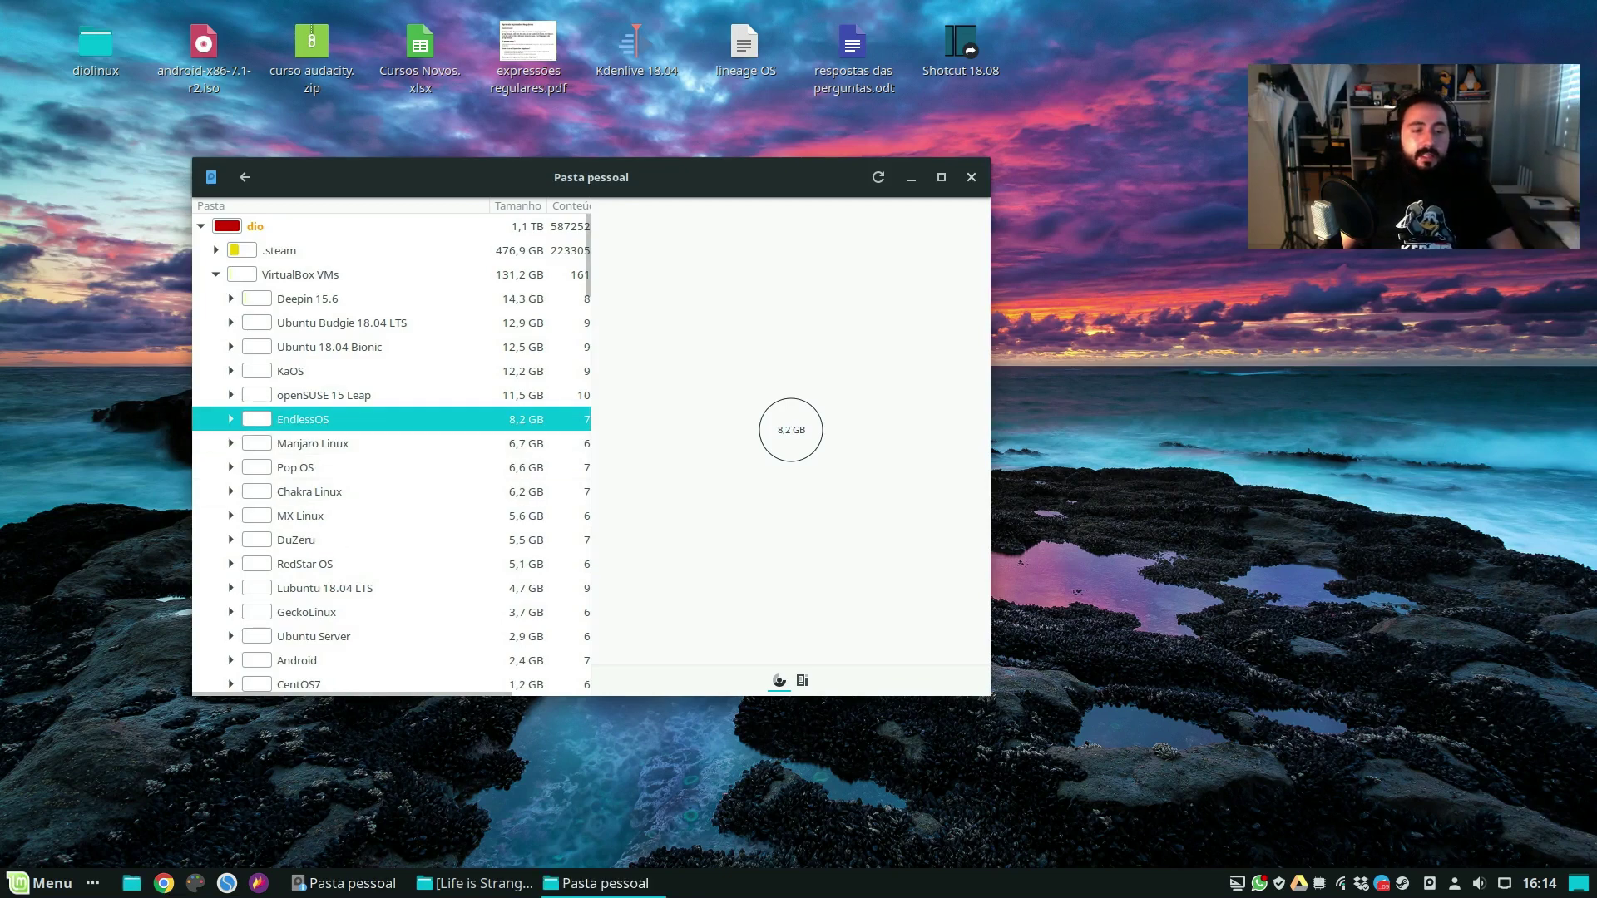
click(230, 627)
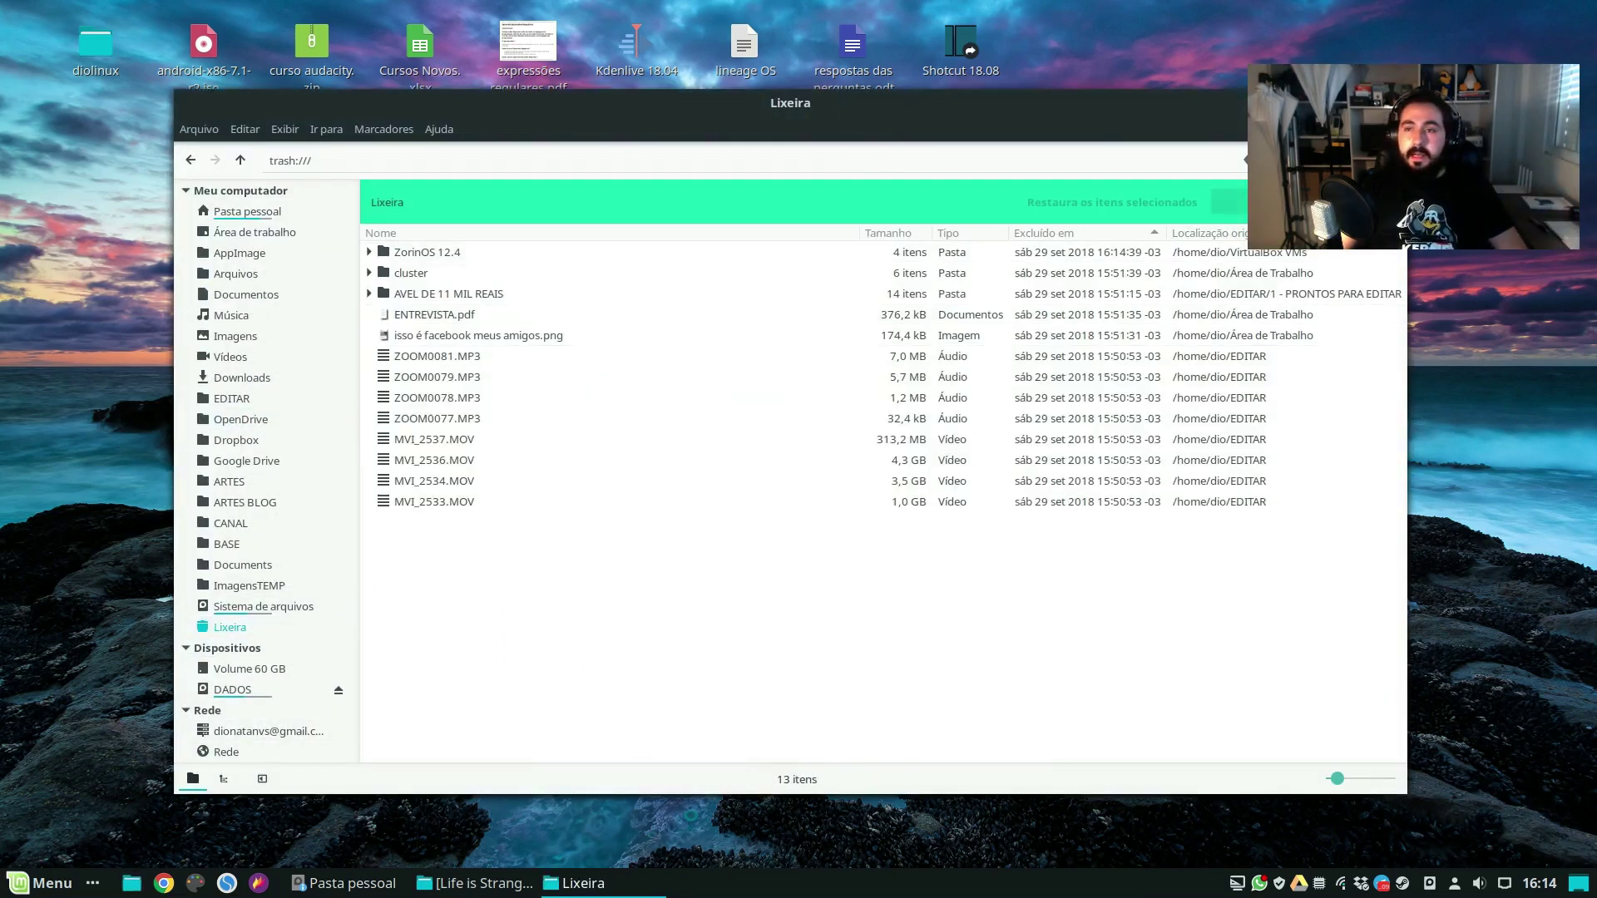
click(928, 515)
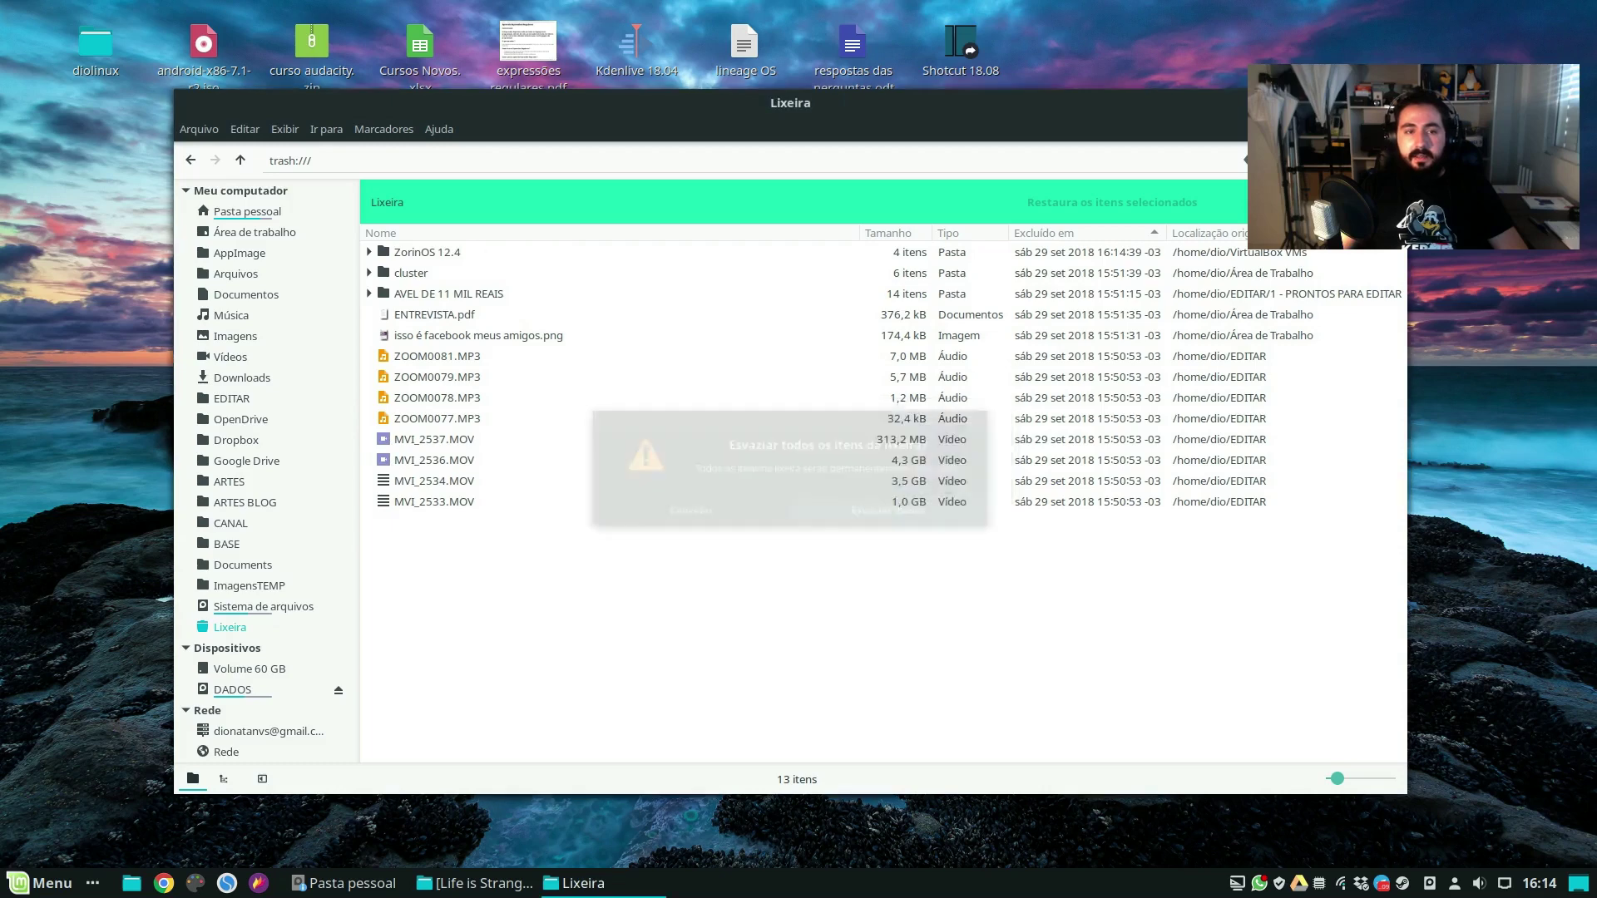
click(1387, 103)
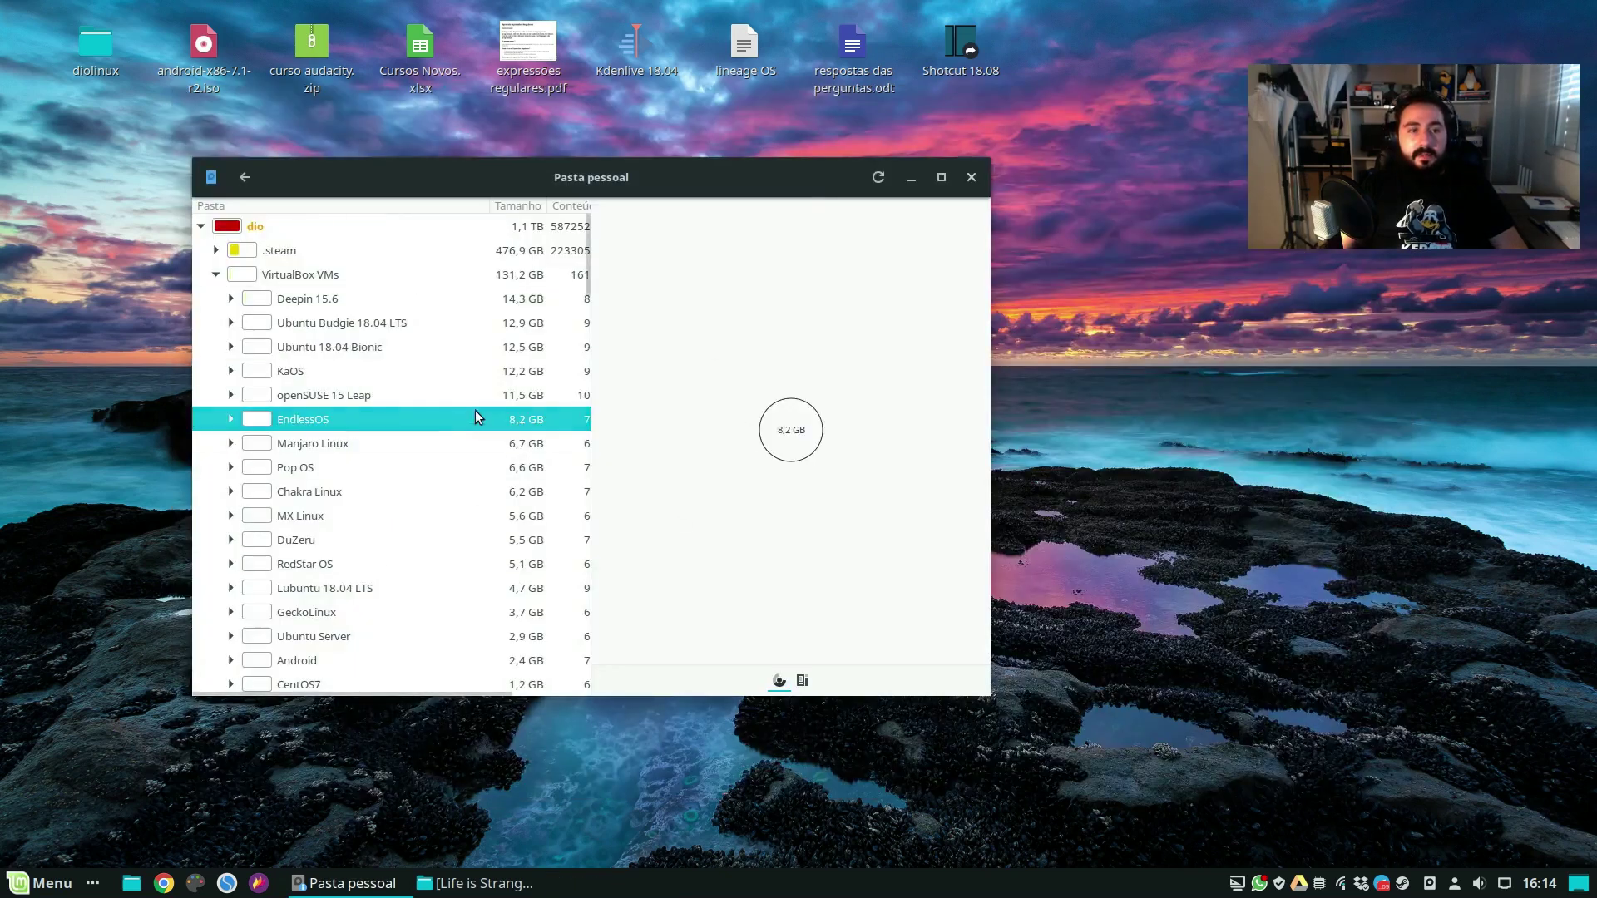
Collapse VirtualBox VMs, display the .steam usage chart, and drill into its steamapps ring.
click(217, 275)
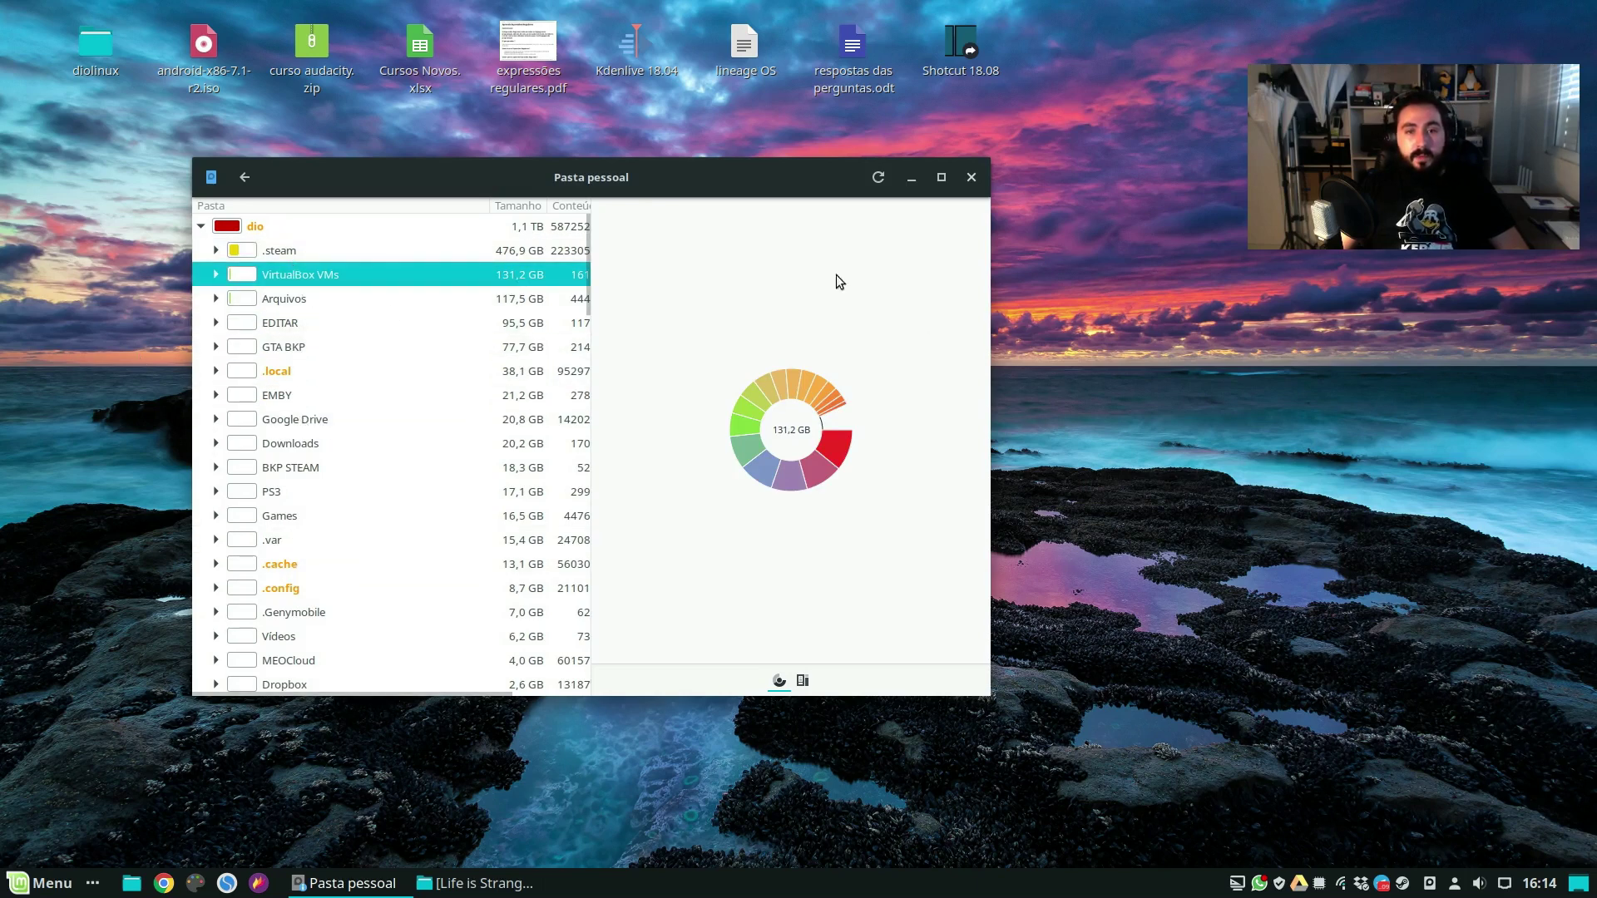
drag(777, 173, 768, 185)
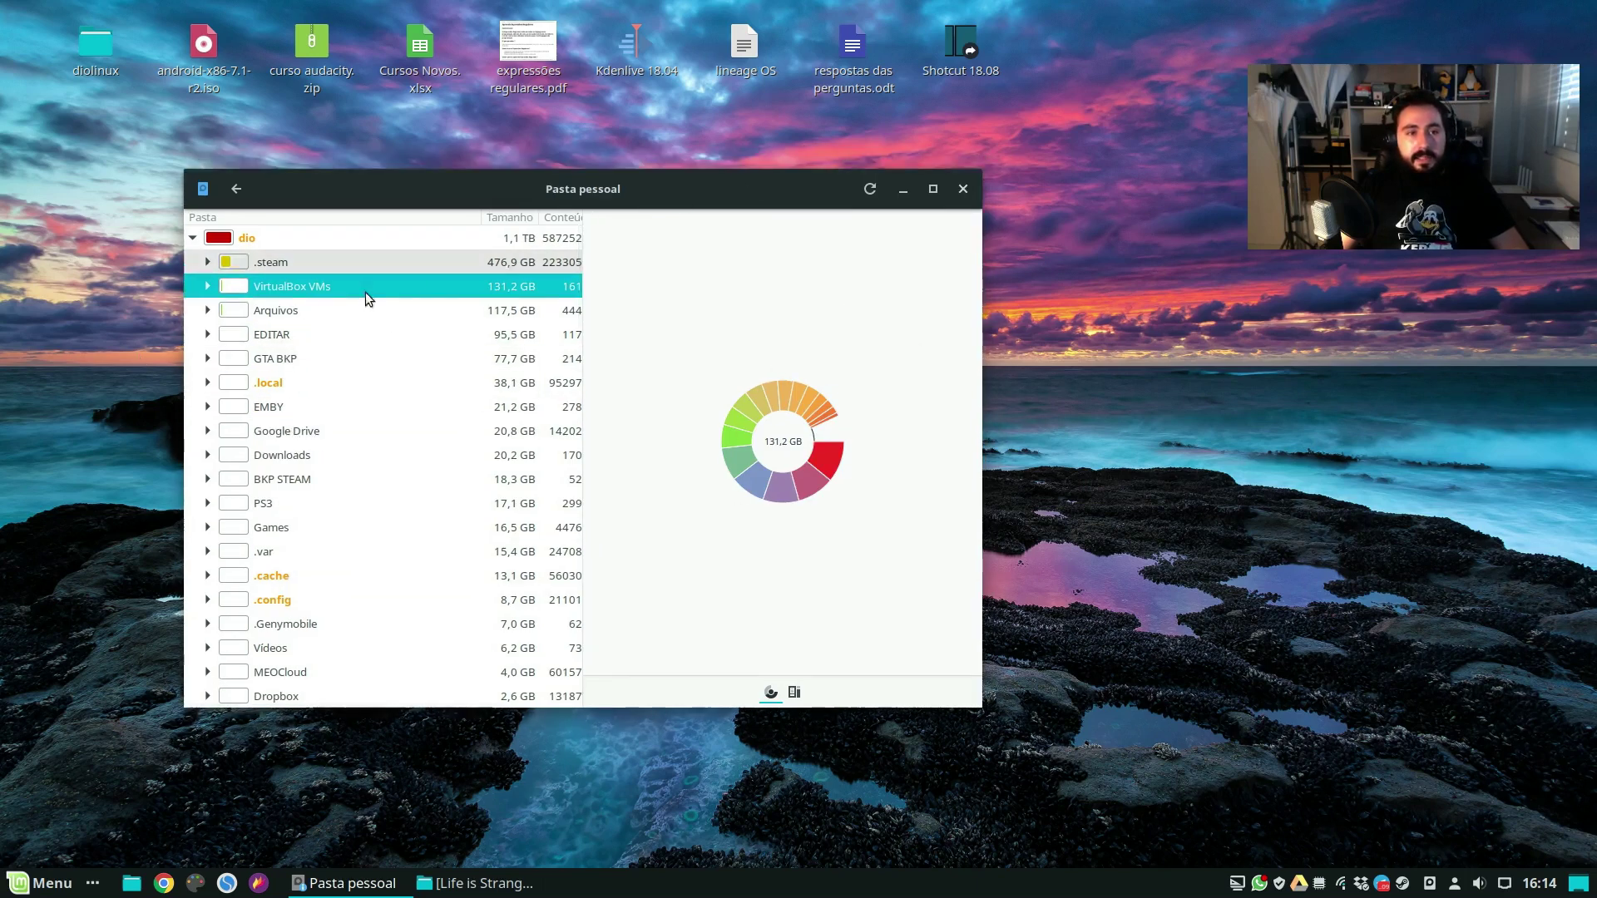
click(288, 267)
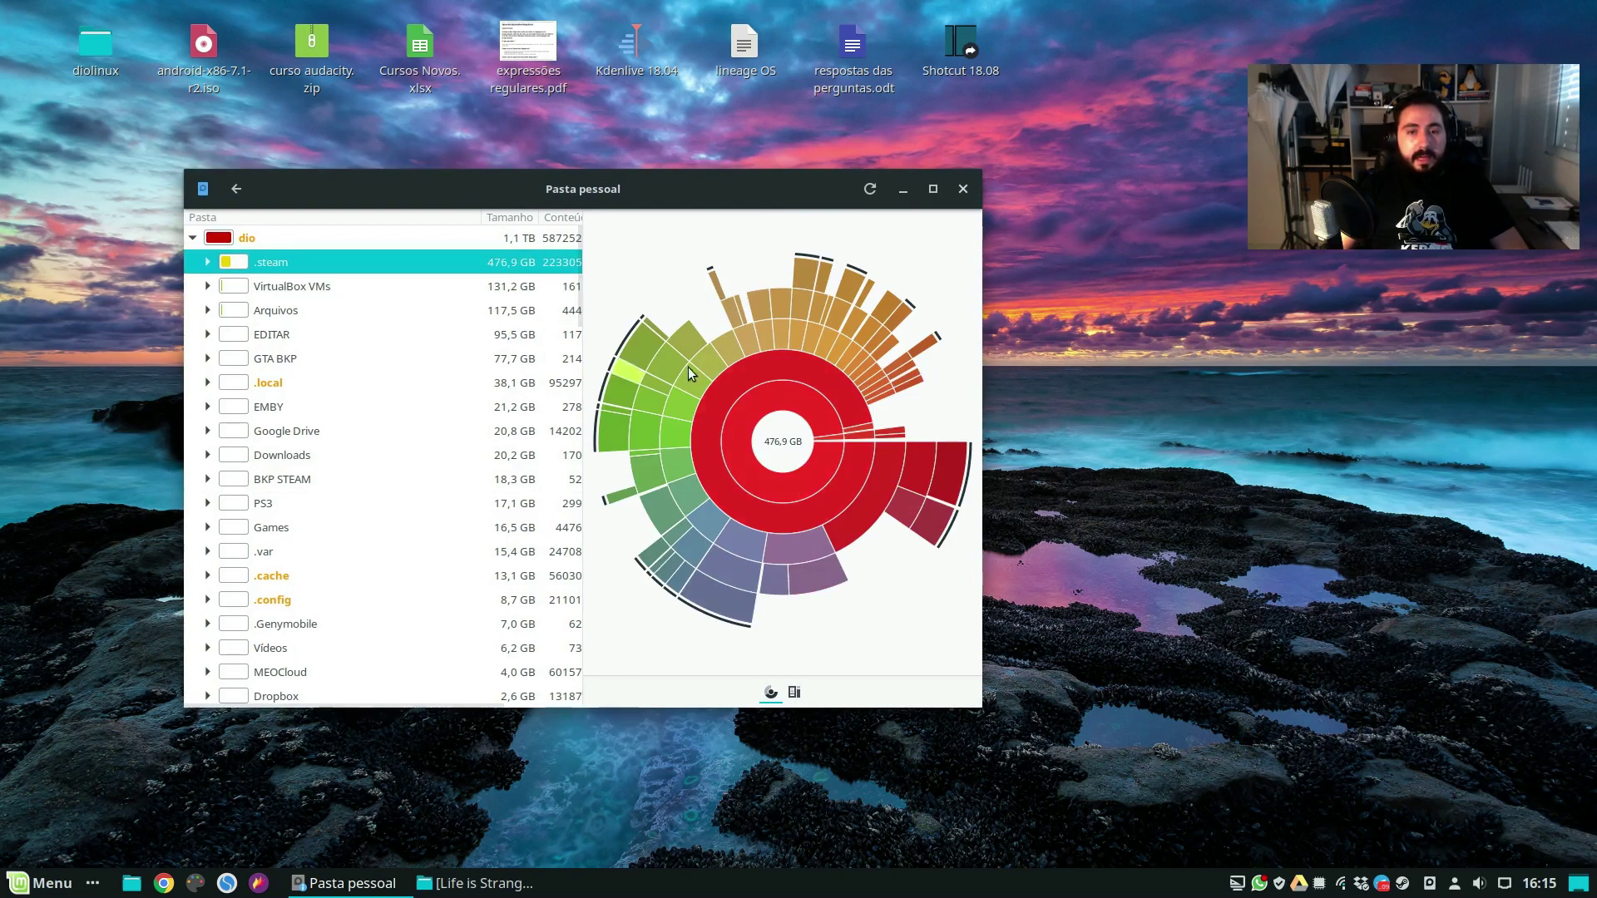
click(827, 441)
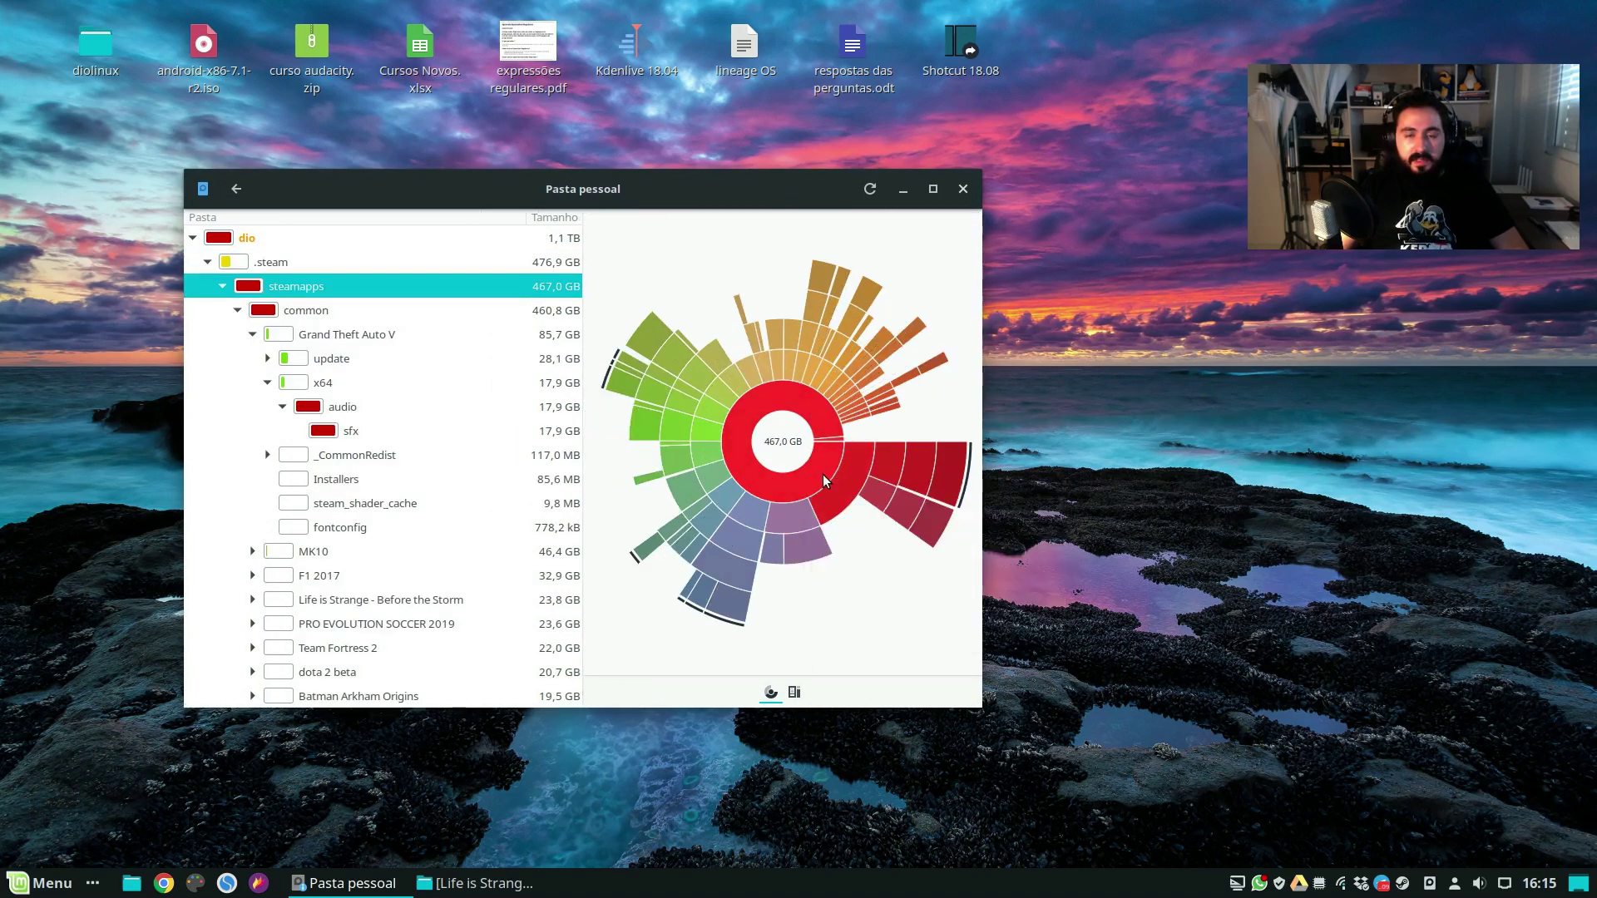
mouse_move(816, 469)
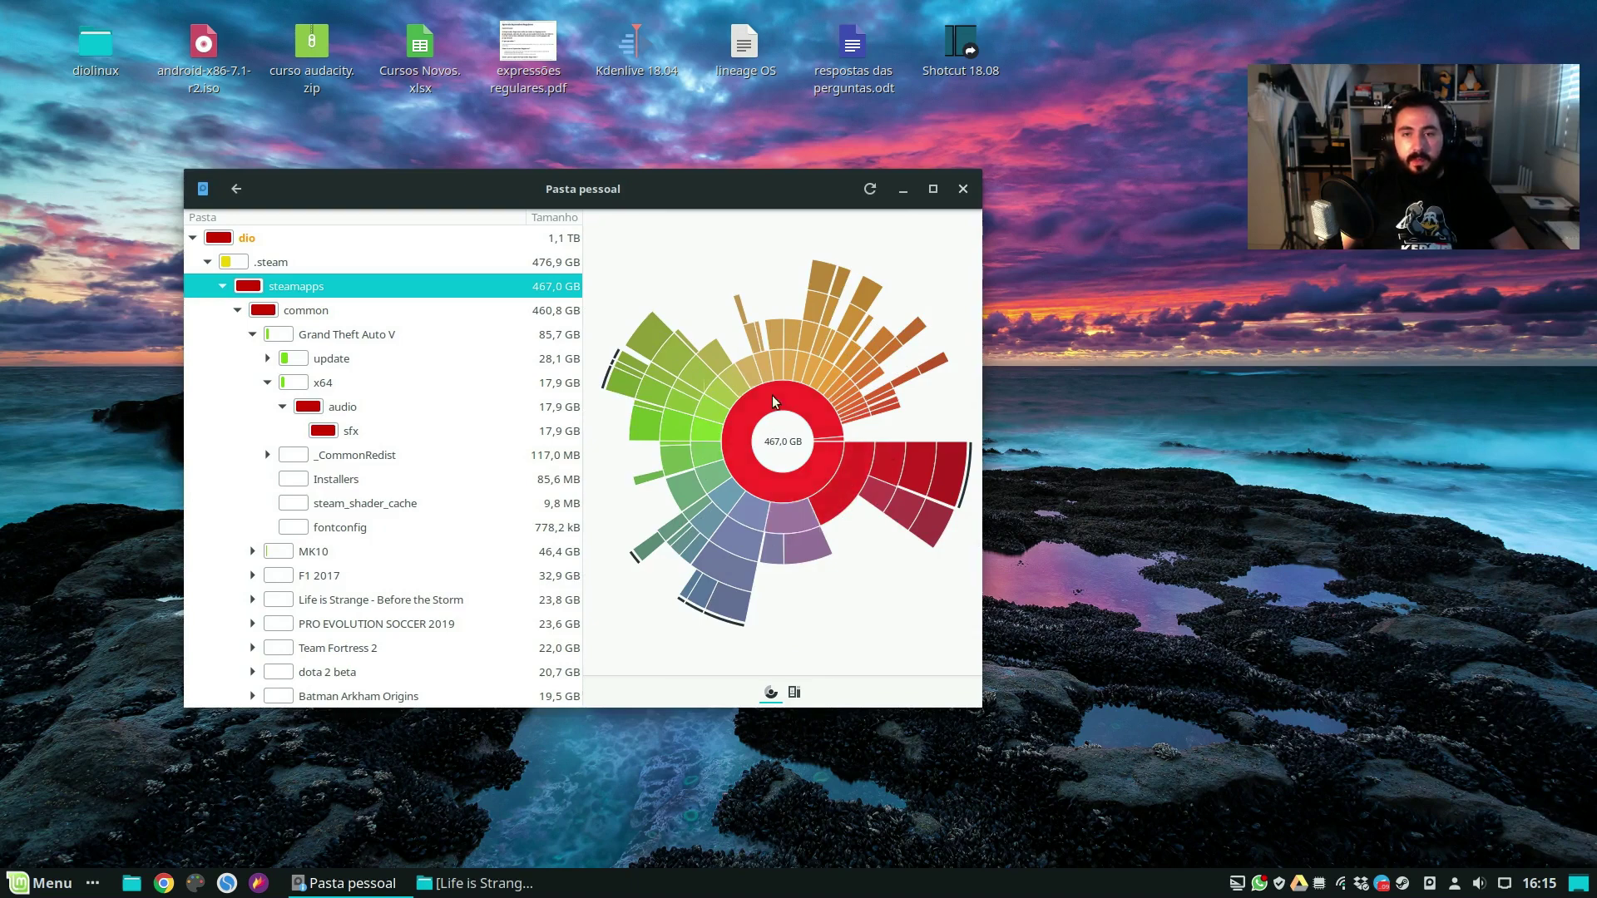
Switch the steamapps chart to the treemap view and enlarge the analyzer window to fit it.
click(795, 692)
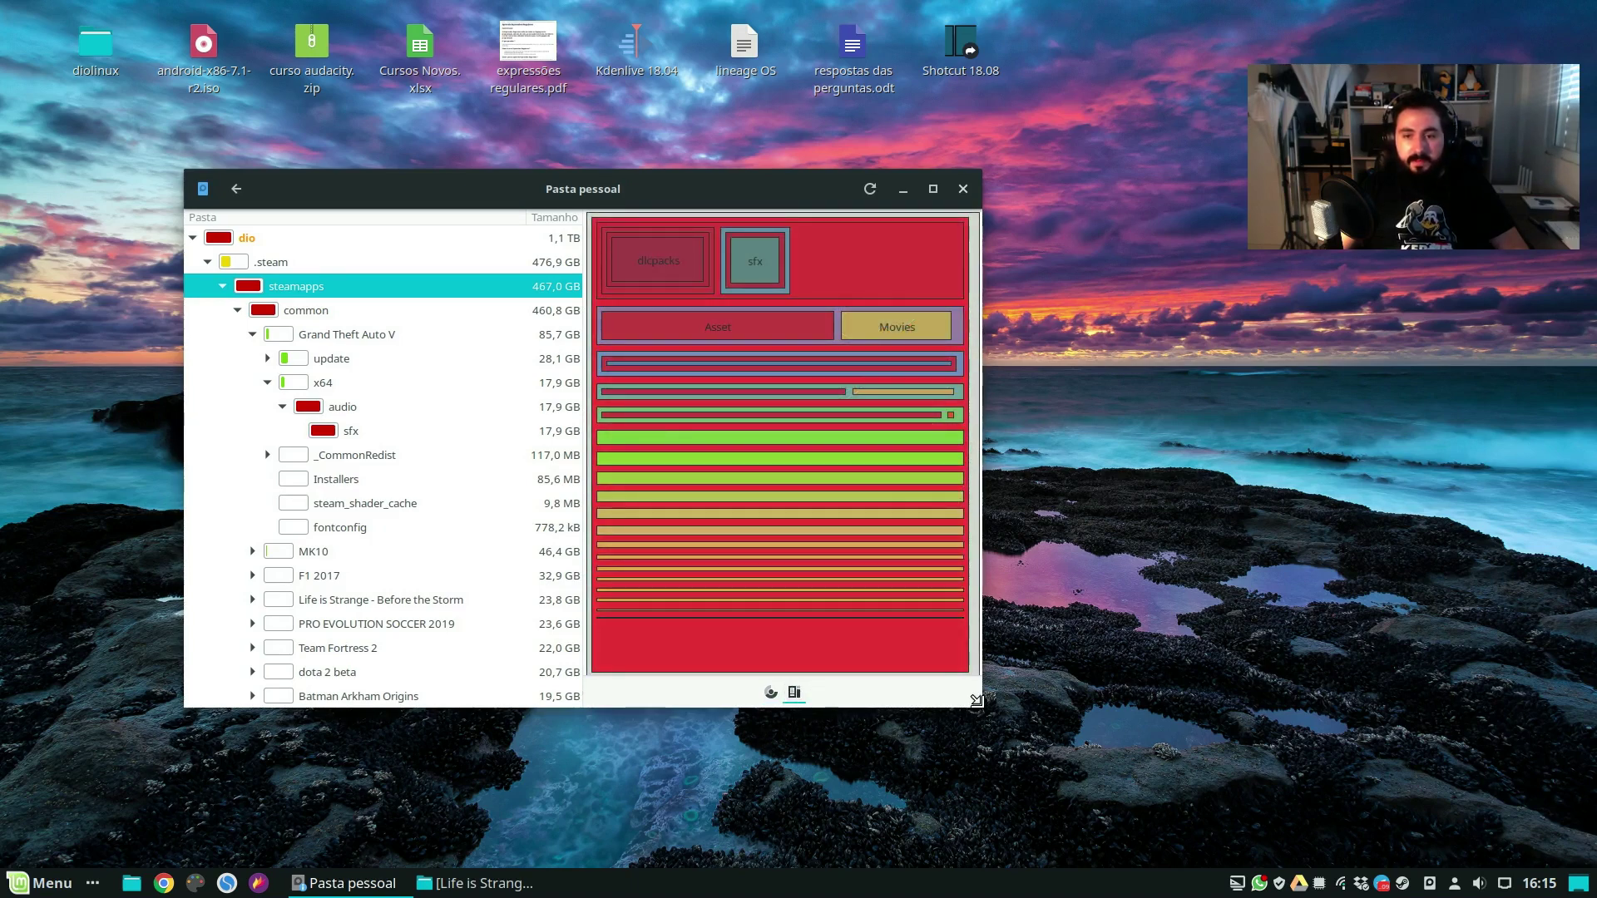
drag(977, 700, 1179, 795)
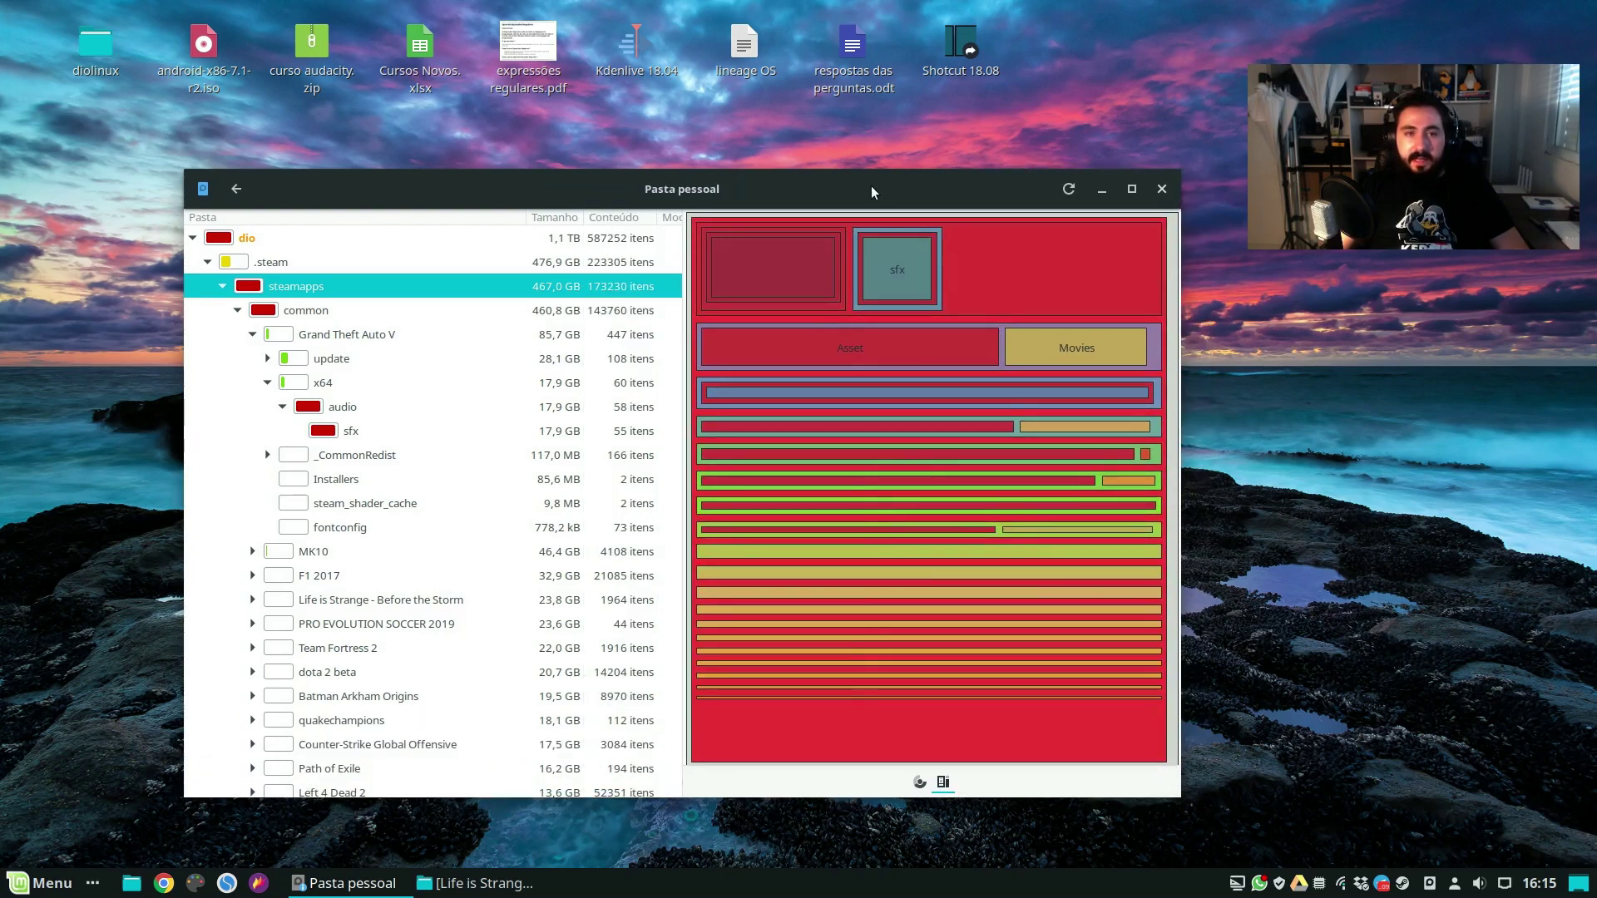
drag(871, 191, 837, 178)
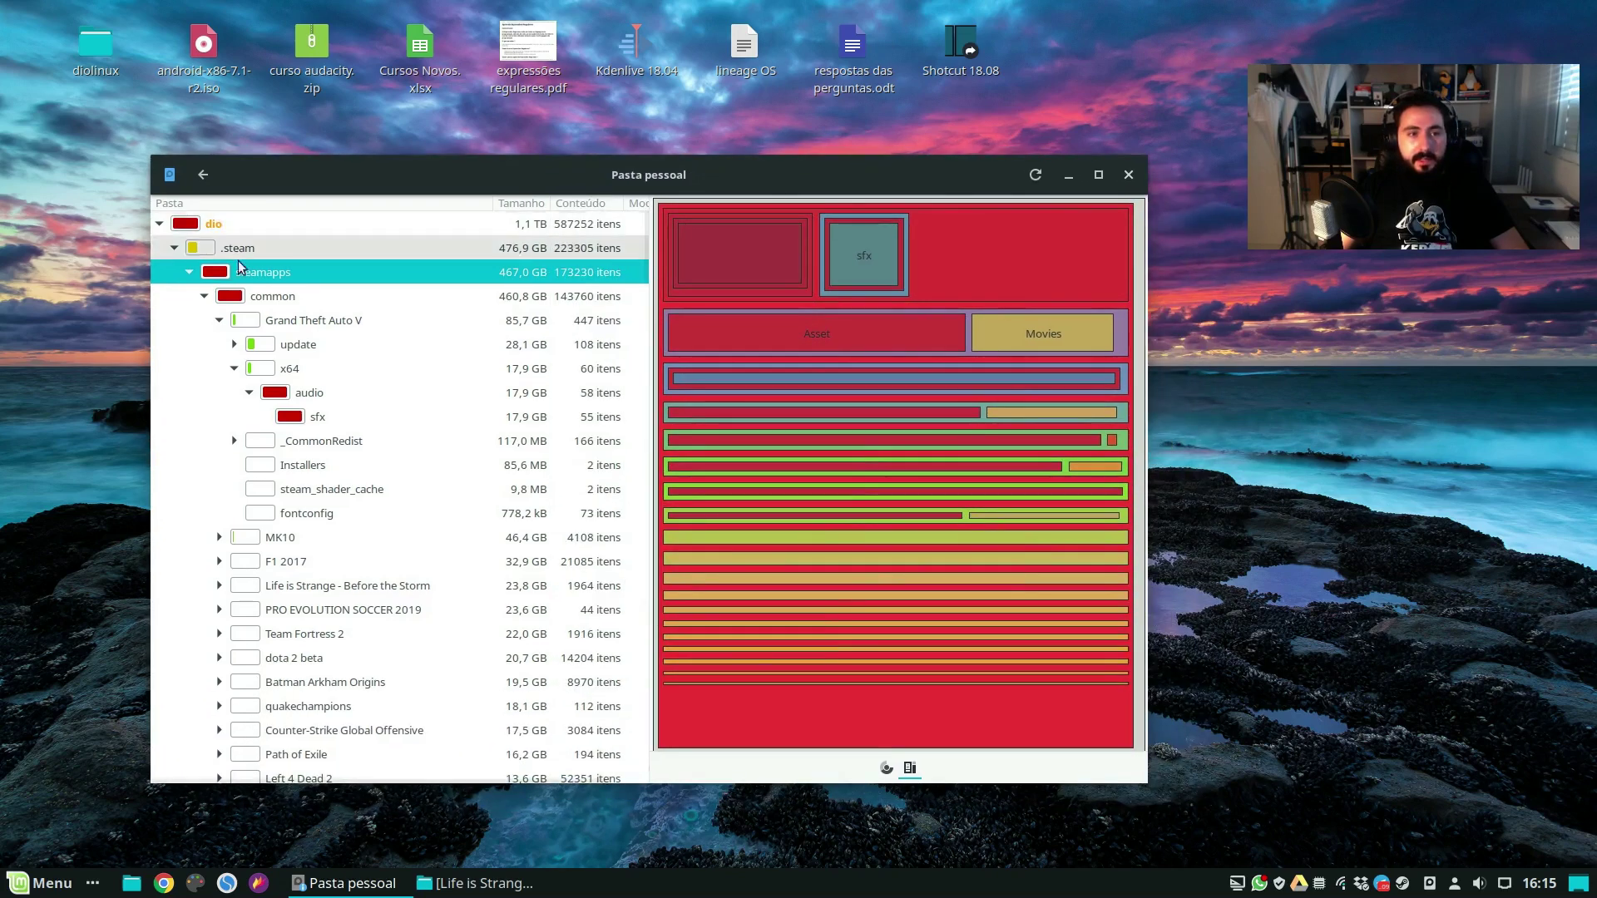
Examine the treemaps of MK10, fontconfig and sfx, then collapse x64 and view the Grand Theft Auto V treemap.
click(269, 538)
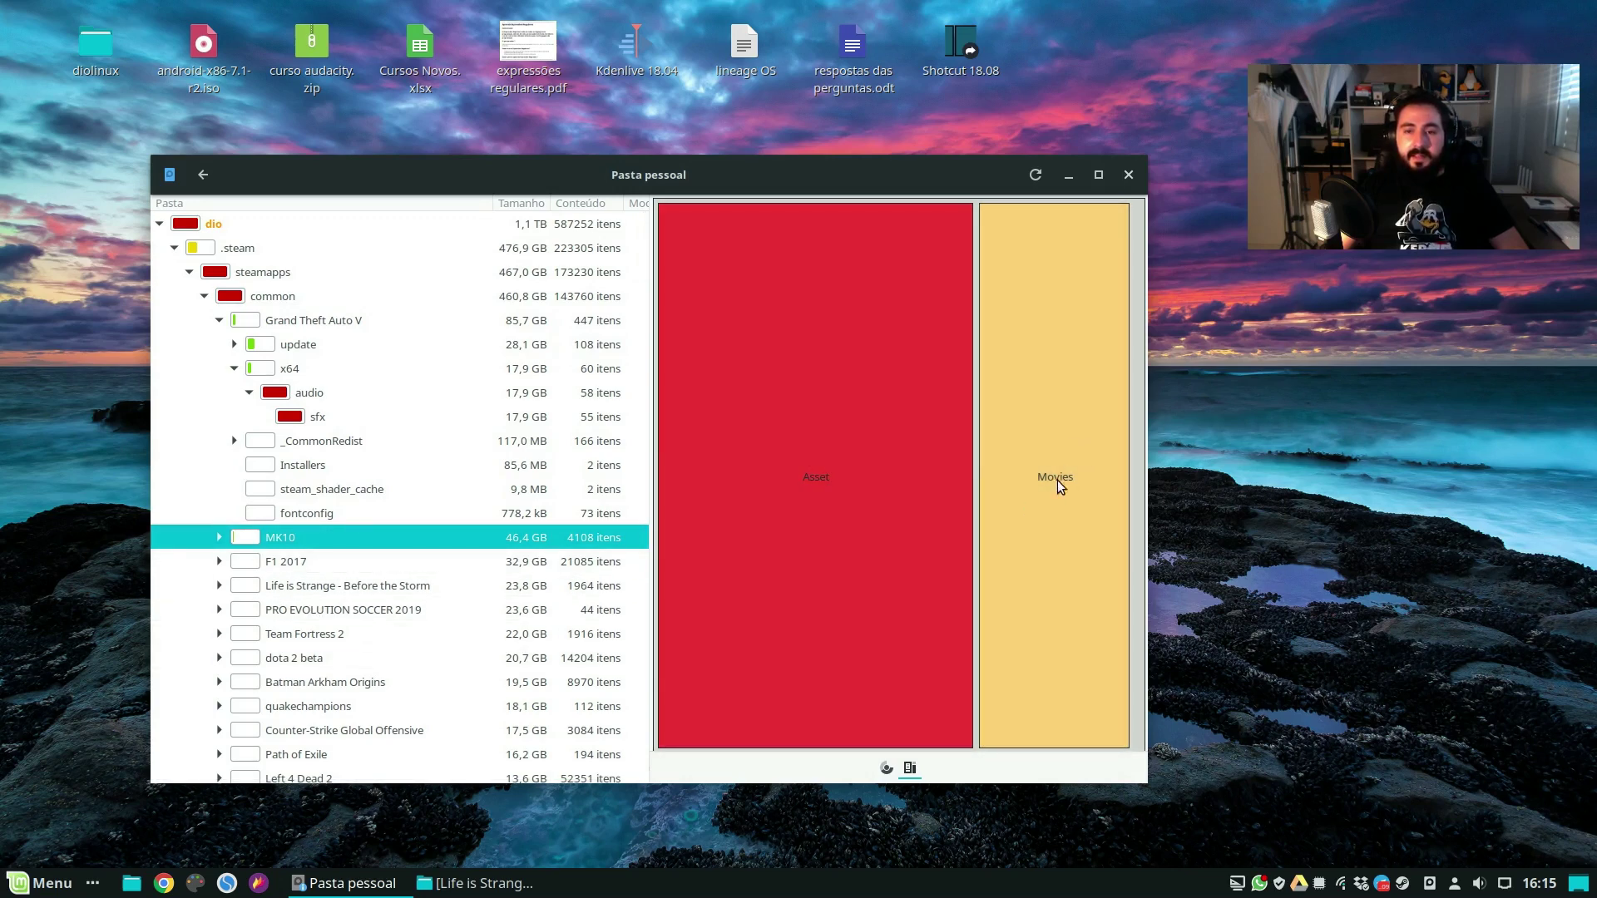
click(343, 519)
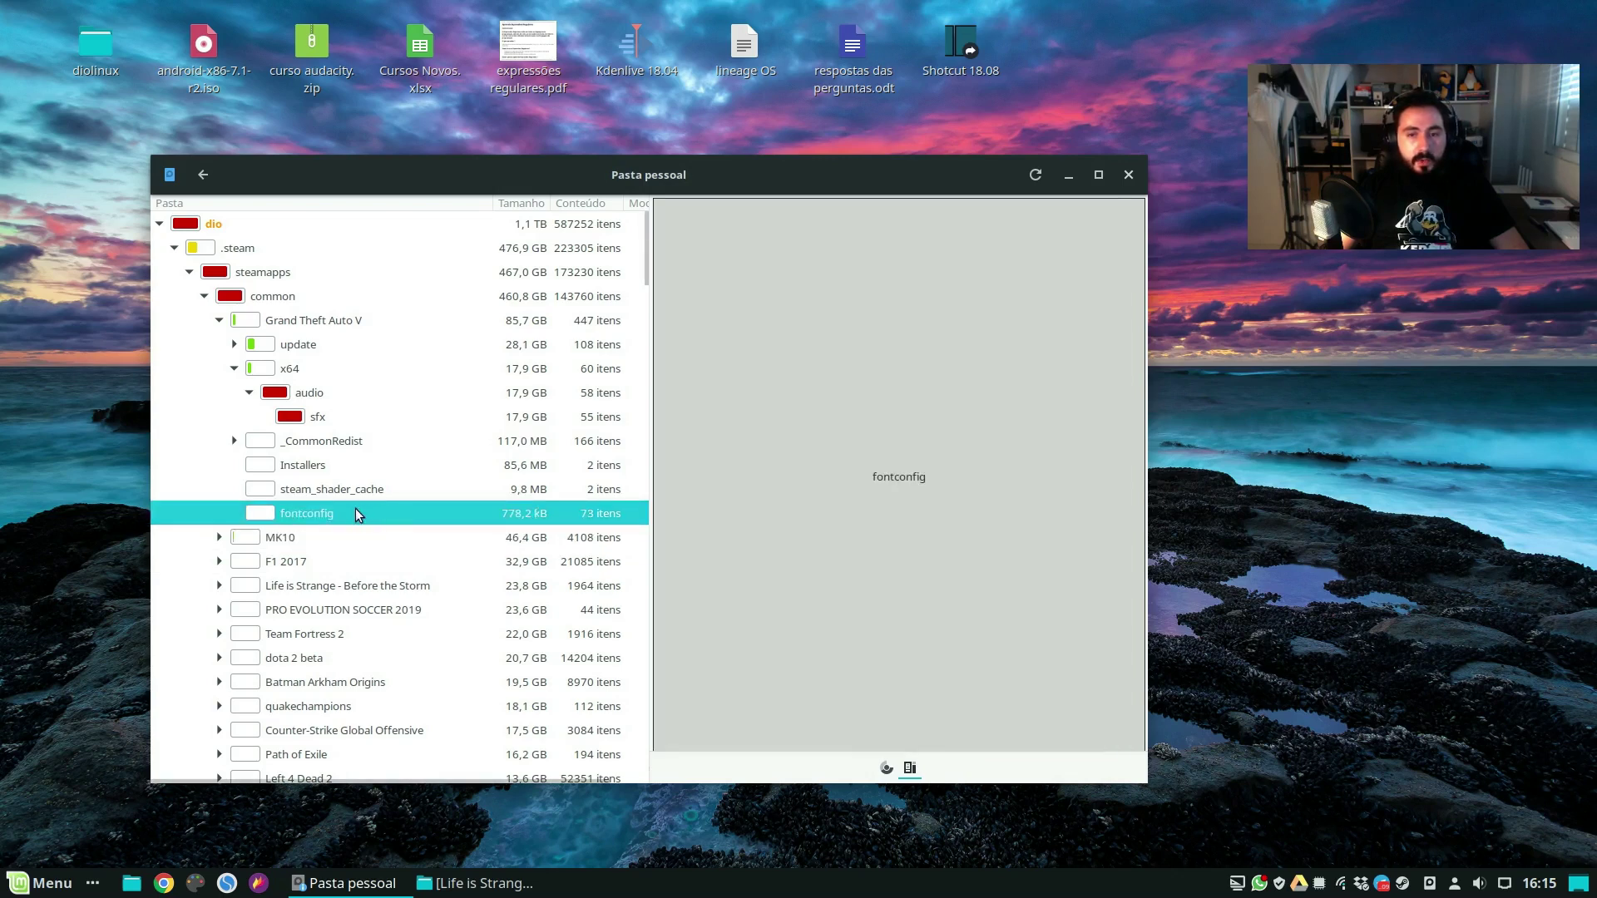
click(303, 417)
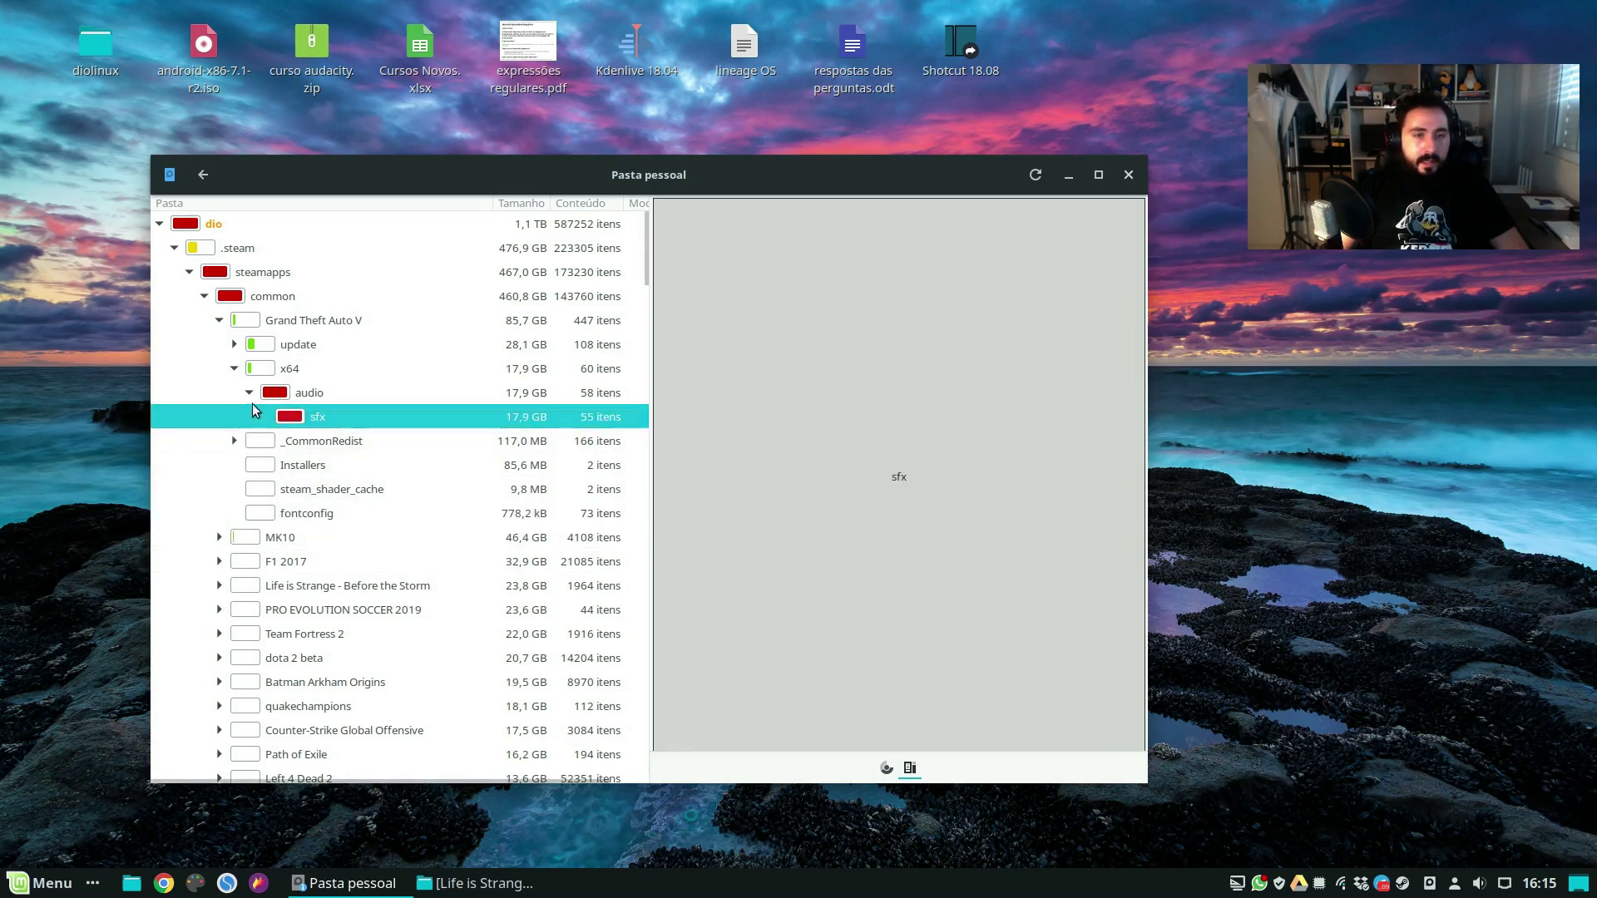
click(234, 368)
click(270, 320)
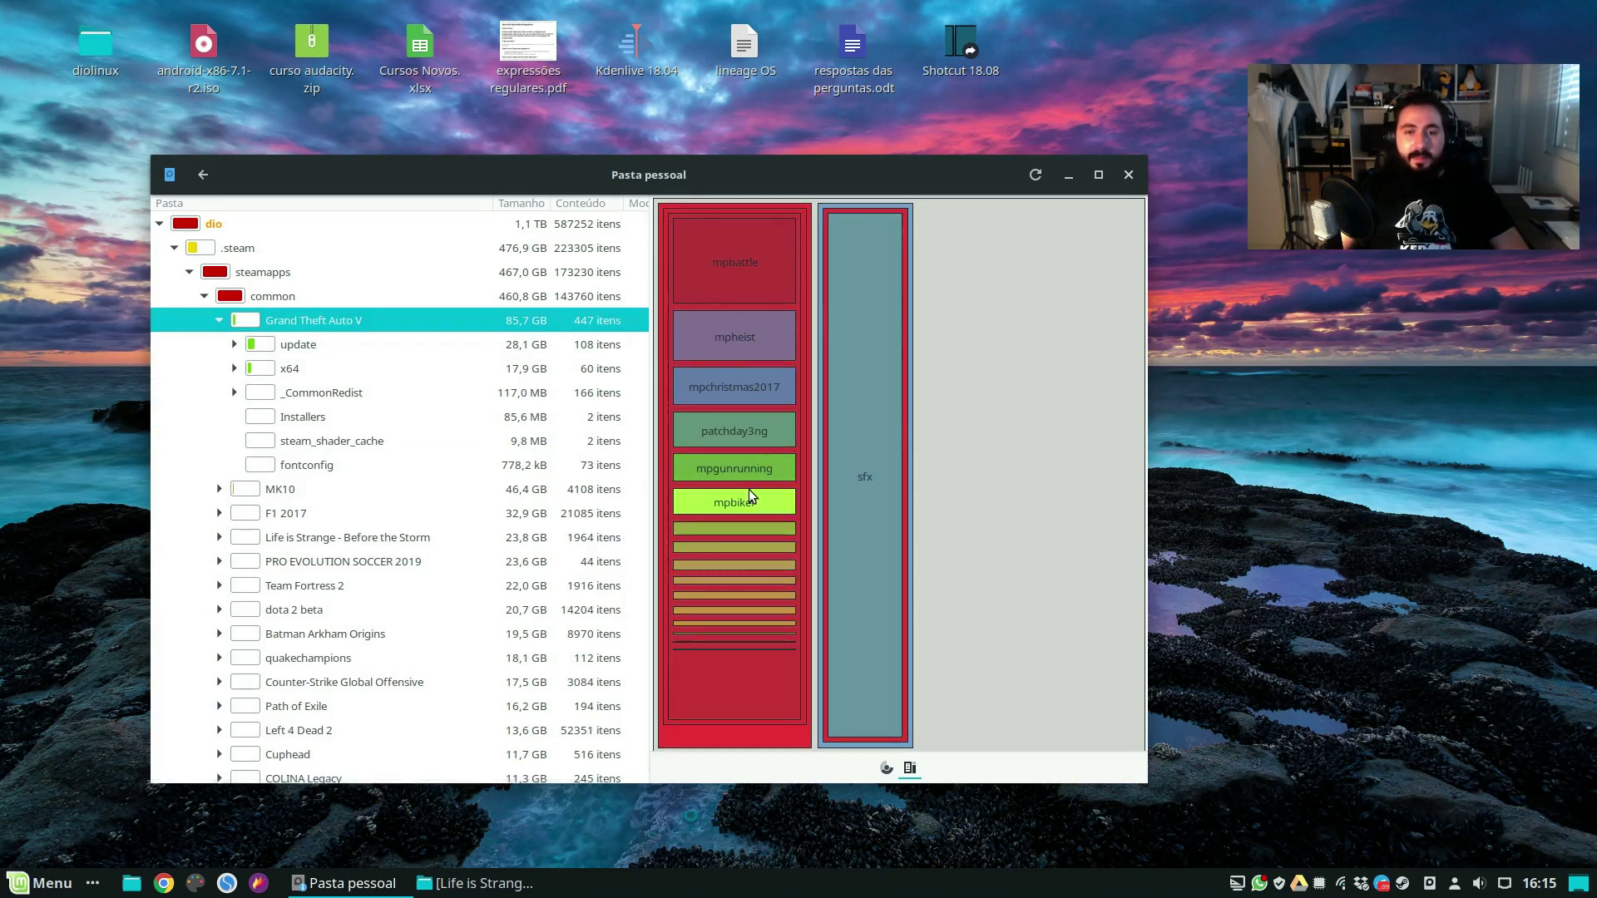
Switch back to the rings chart and collapse the common and steamapps folders.
click(886, 767)
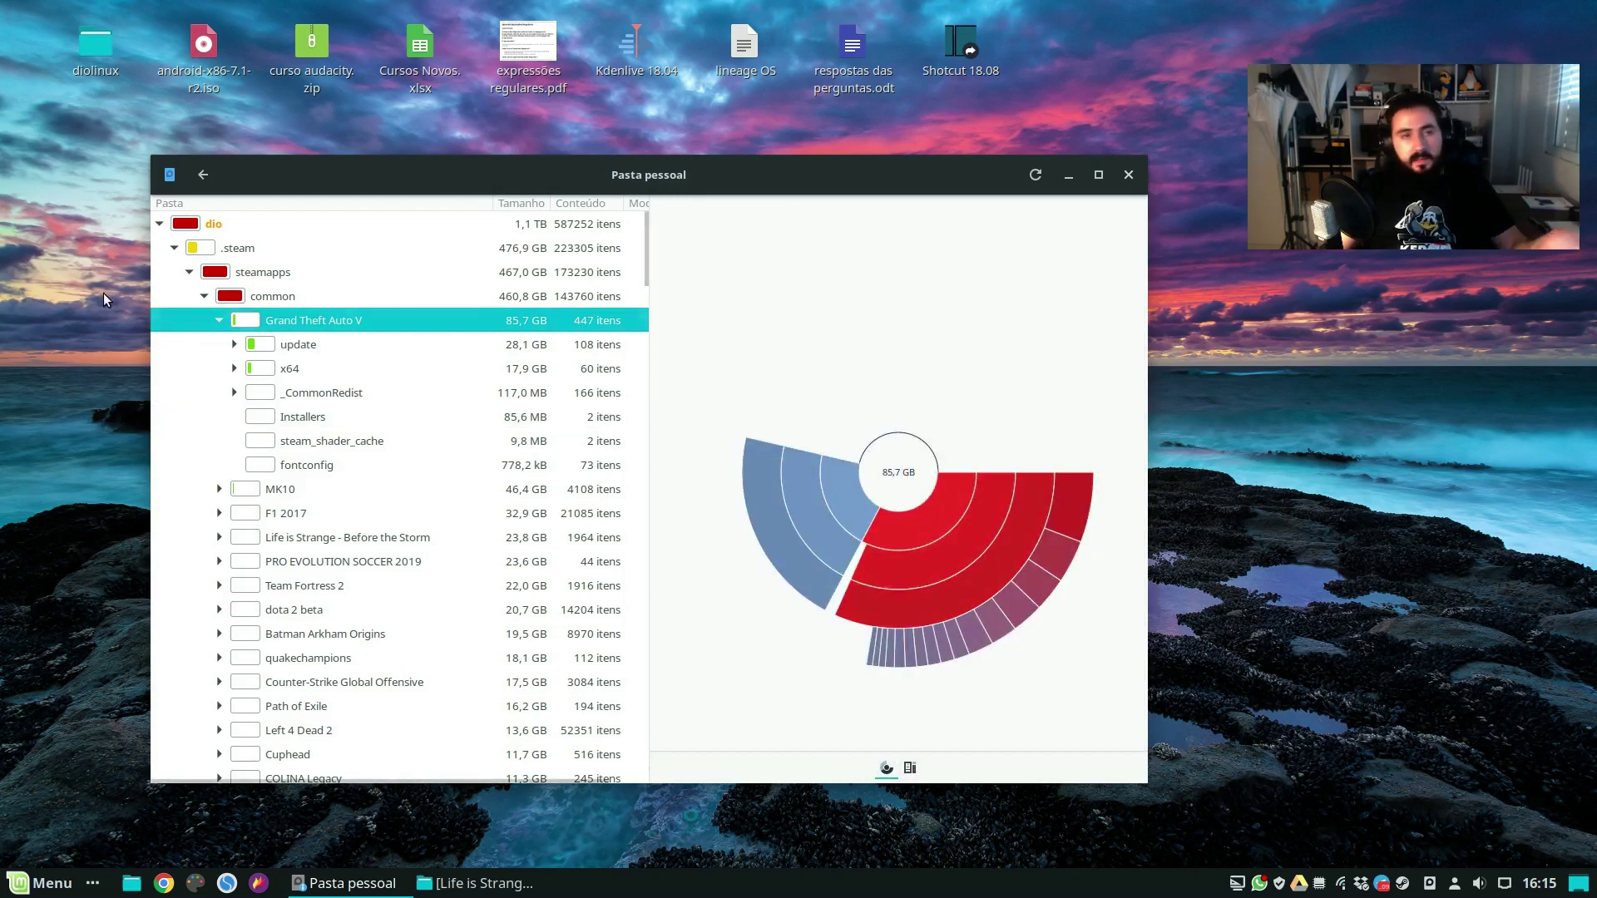
click(203, 296)
click(187, 274)
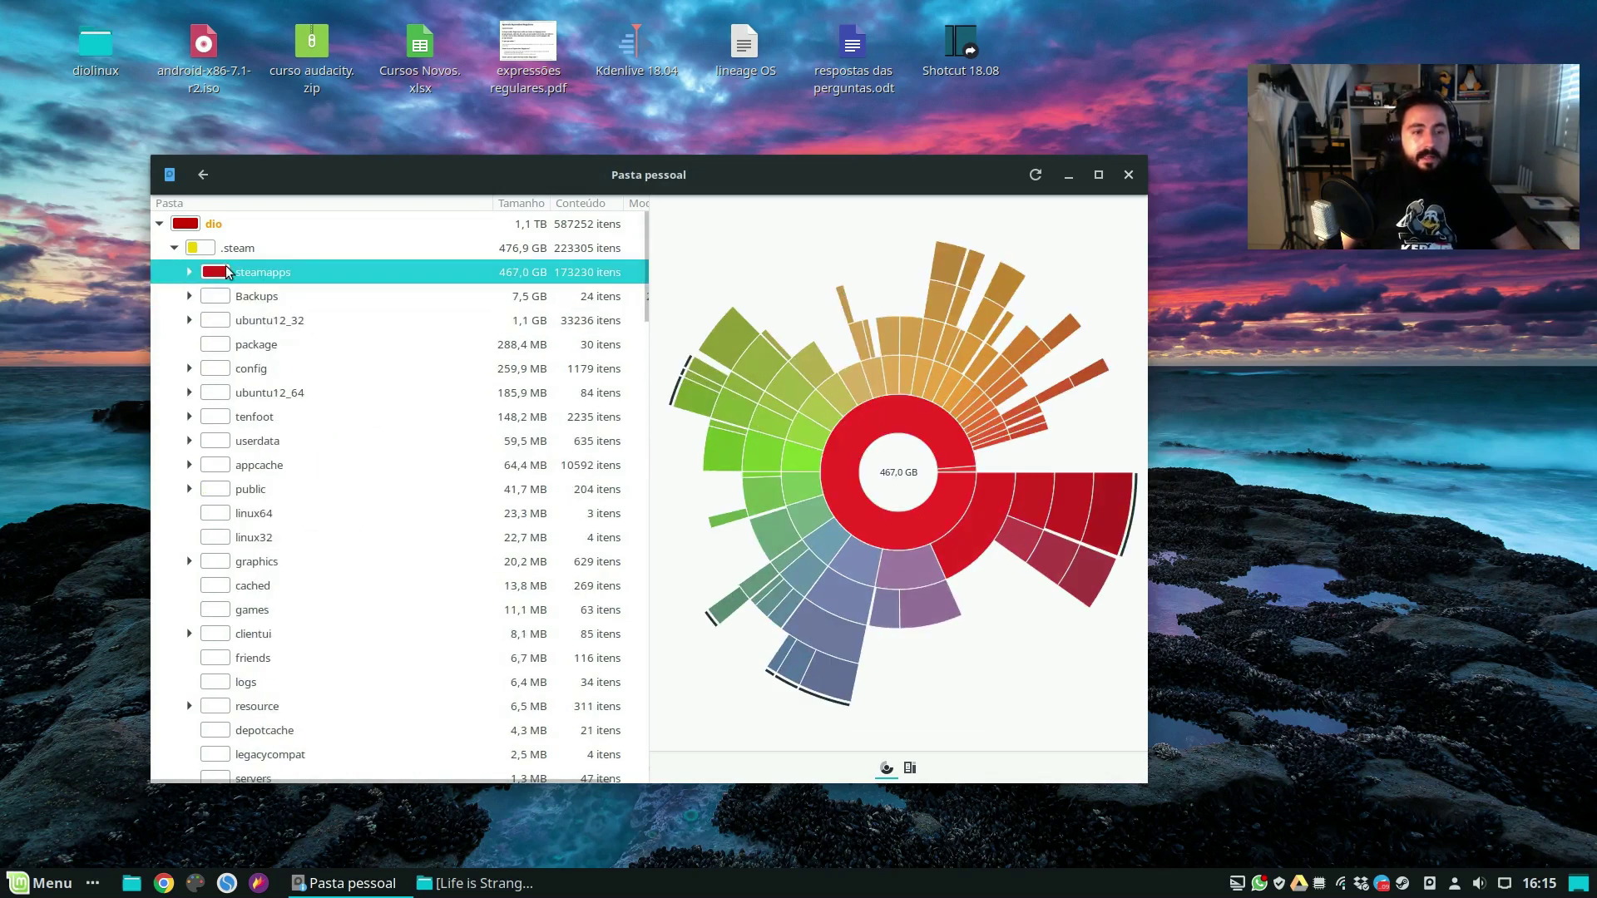
Collapse the .steam folder and the home folder in the tree to display the whole home folder's chart.
click(174, 247)
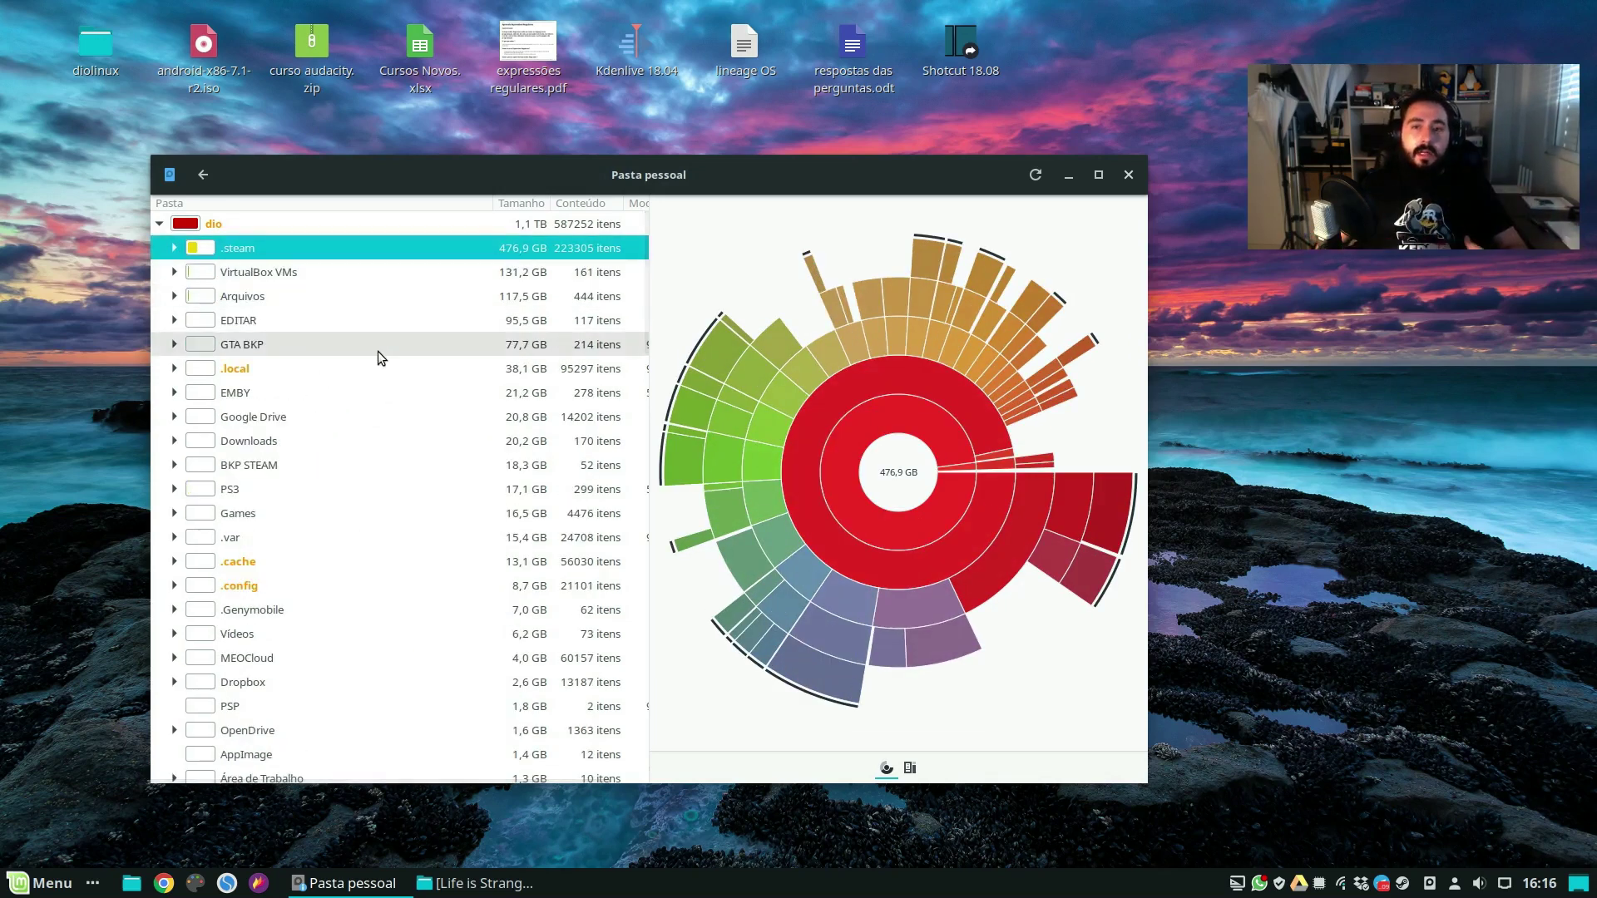
click(159, 224)
drag(860, 169, 823, 169)
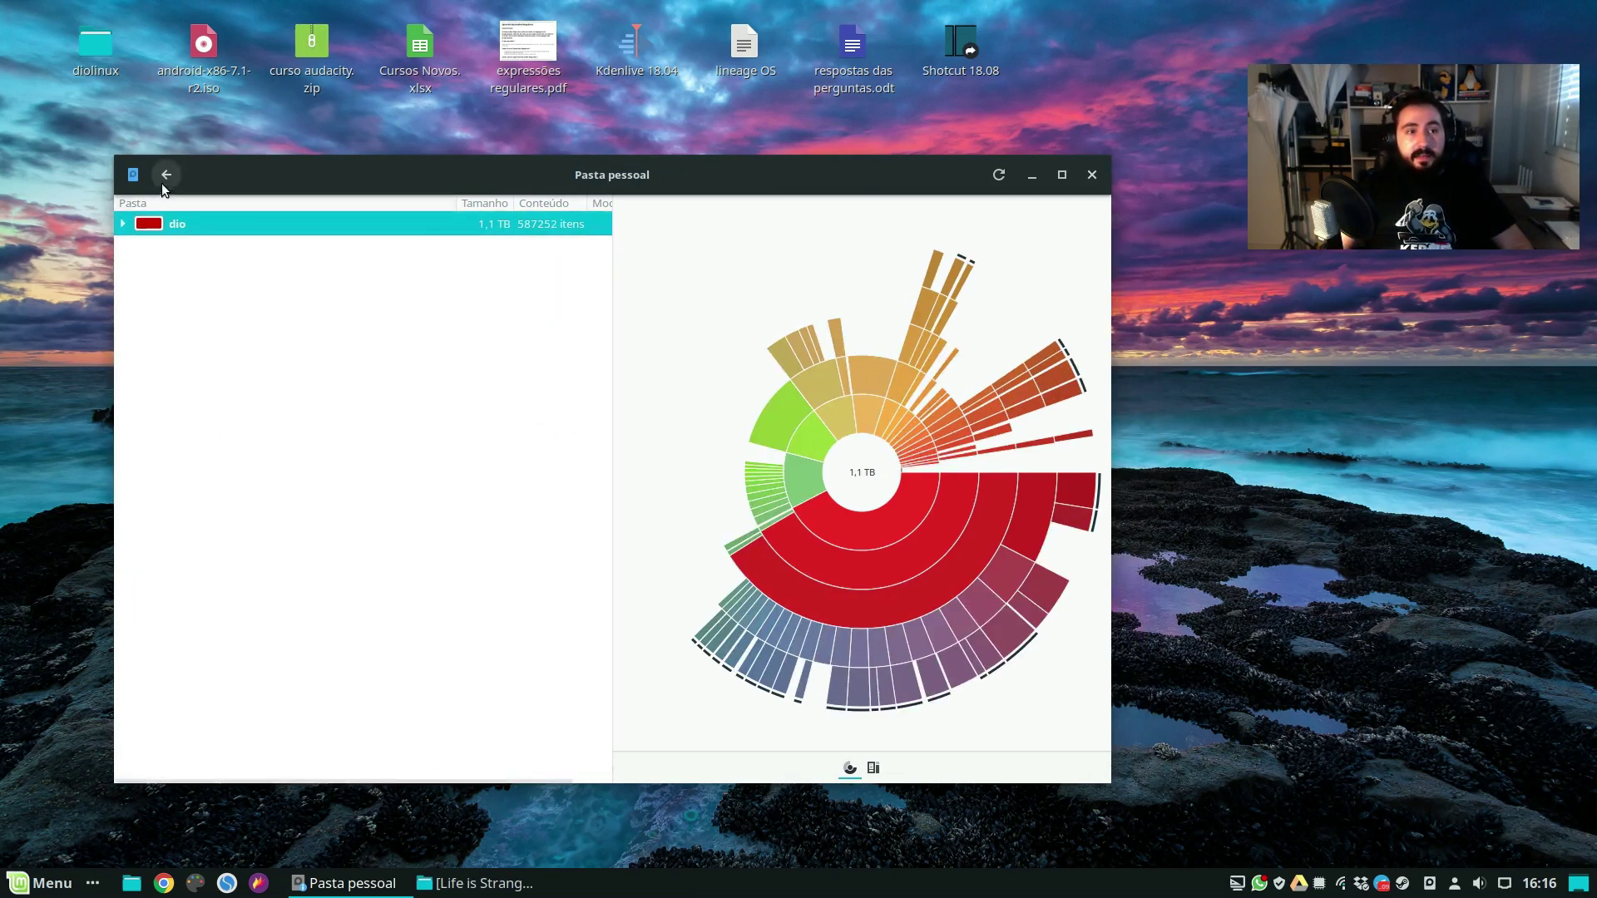
Return to the list of devices and locations and scan only the OpenDrive folder.
click(139, 174)
click(167, 174)
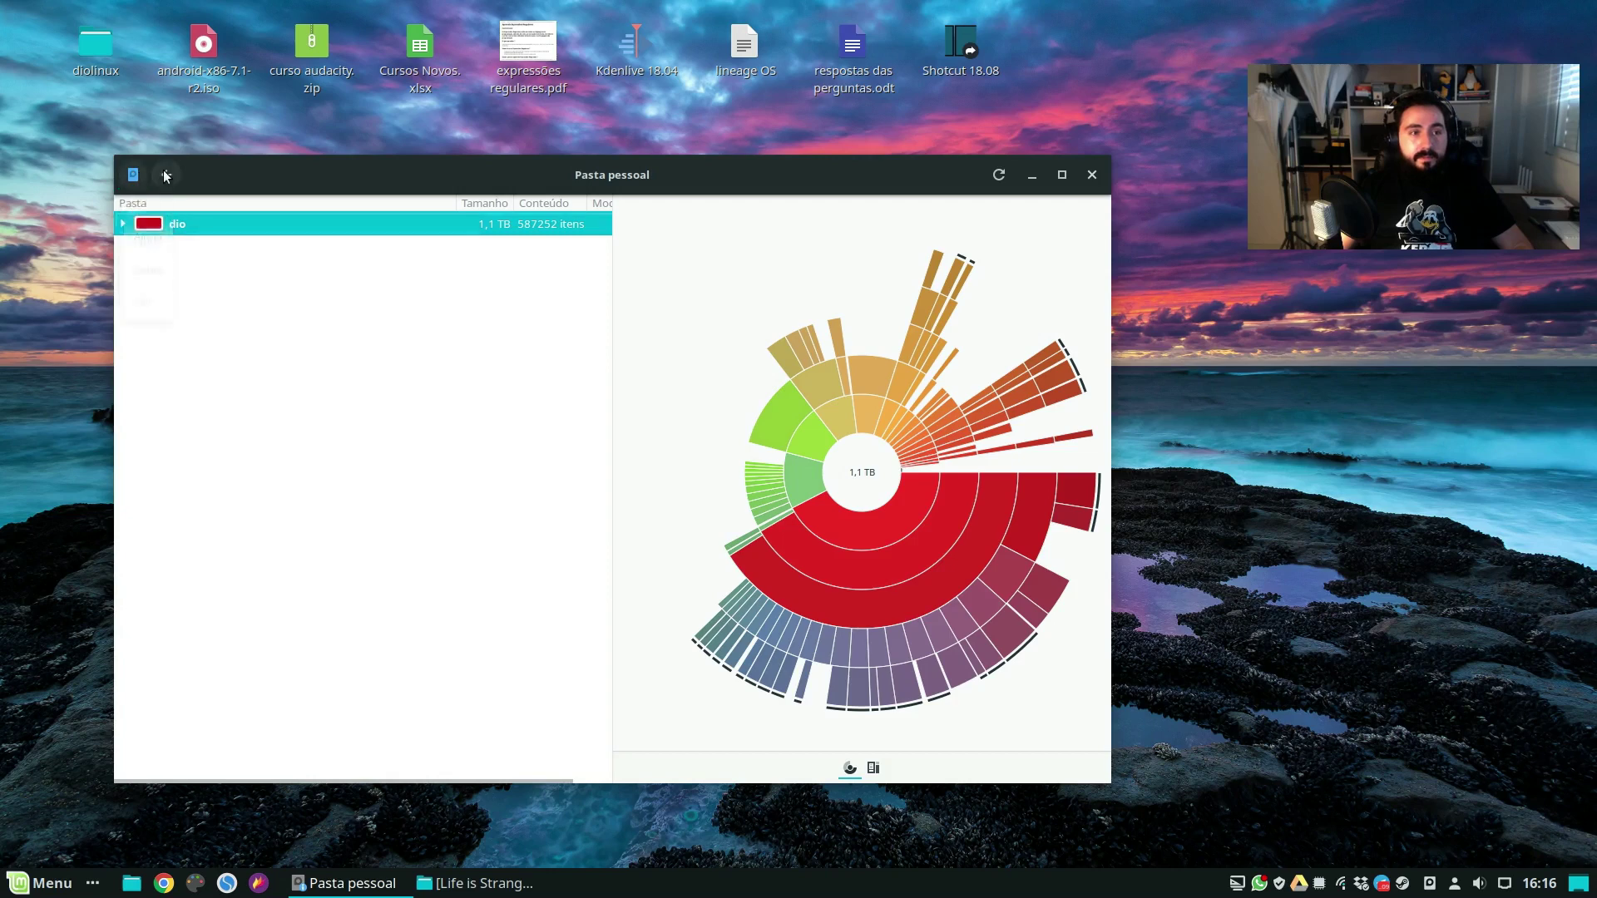
click(168, 174)
click(200, 174)
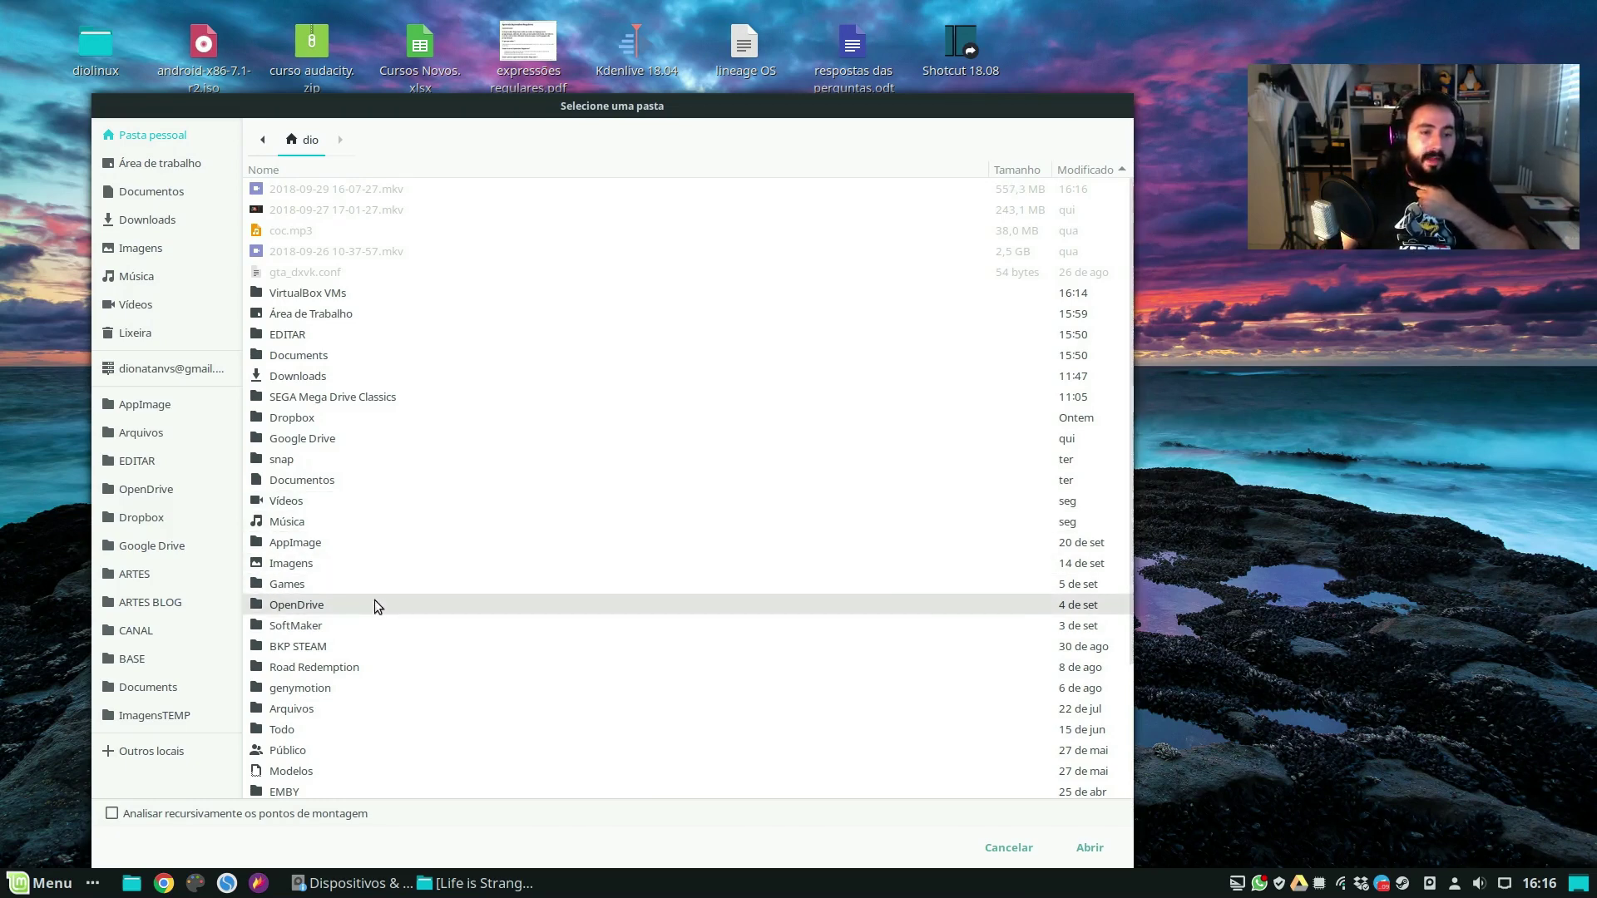
double_click(424, 605)
click(1076, 849)
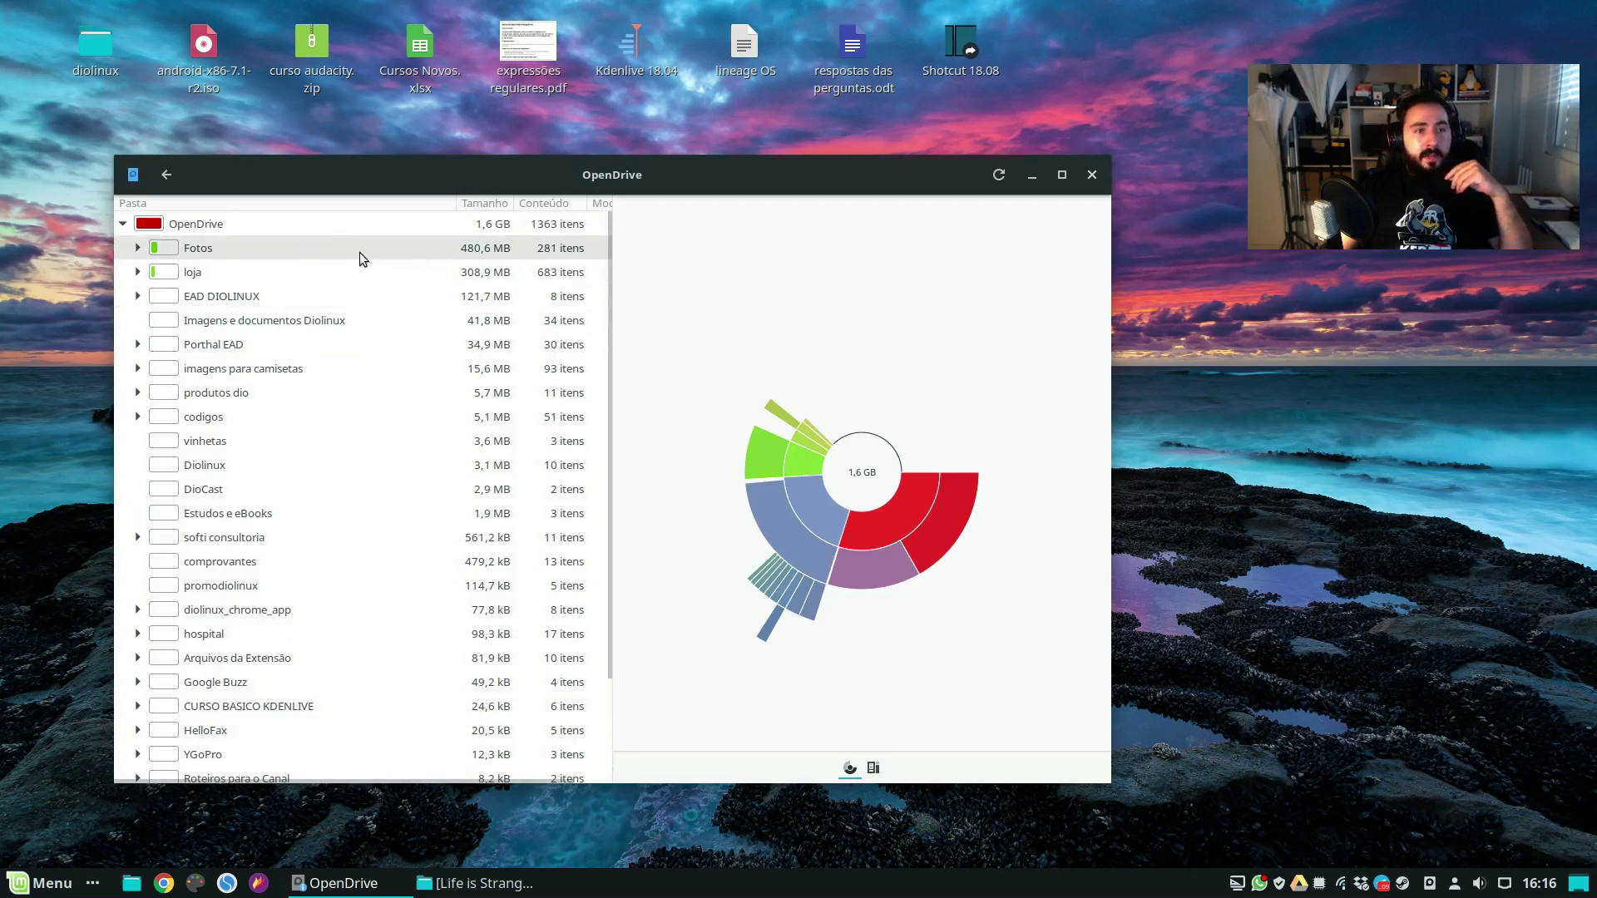
Expand the Fotos folder and view the usage charts of its 101APPLE and 102APPLE subfolders.
click(138, 248)
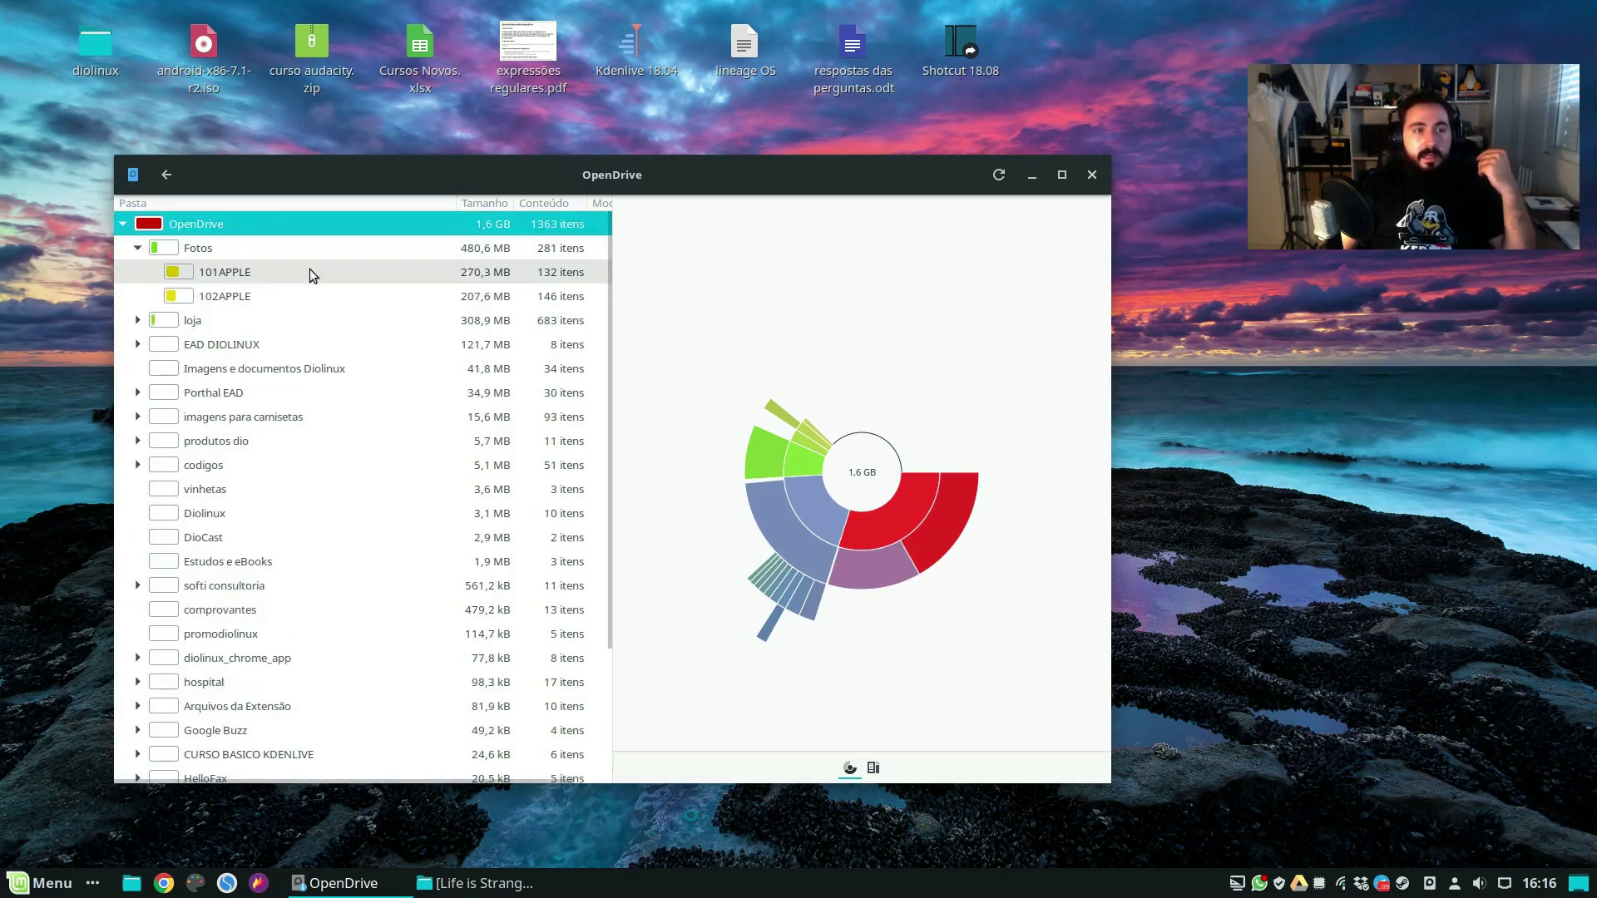
click(307, 272)
click(302, 296)
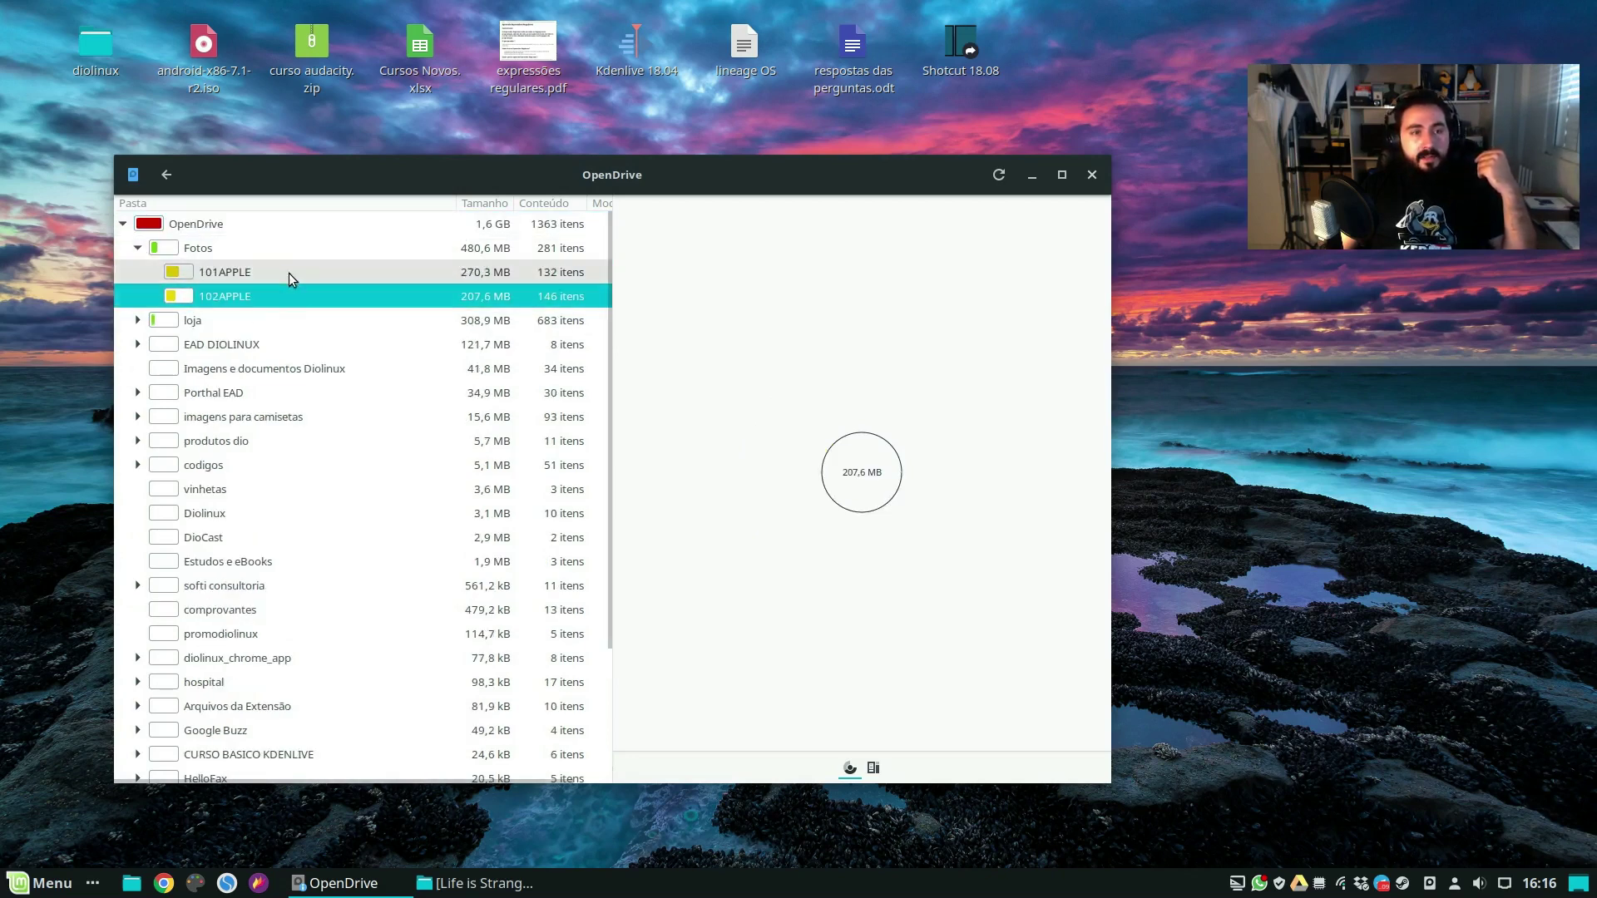
click(288, 275)
Expand the loja folder, examine the chart and subfolders of imagens de produtos, and collapse that subfolder.
click(137, 320)
click(225, 344)
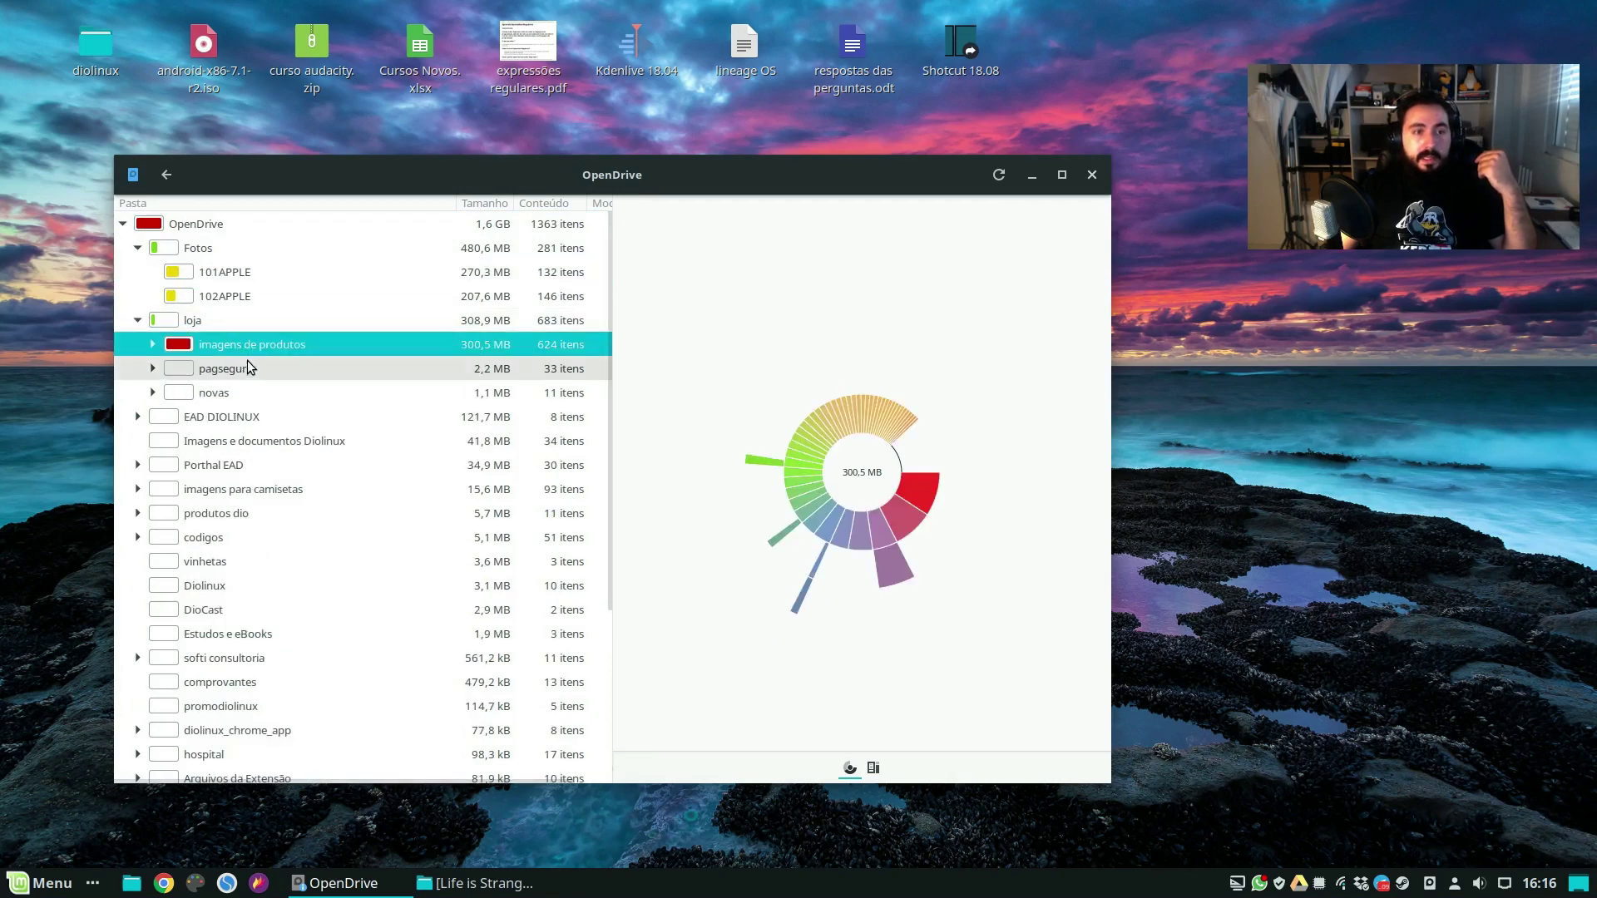
click(153, 344)
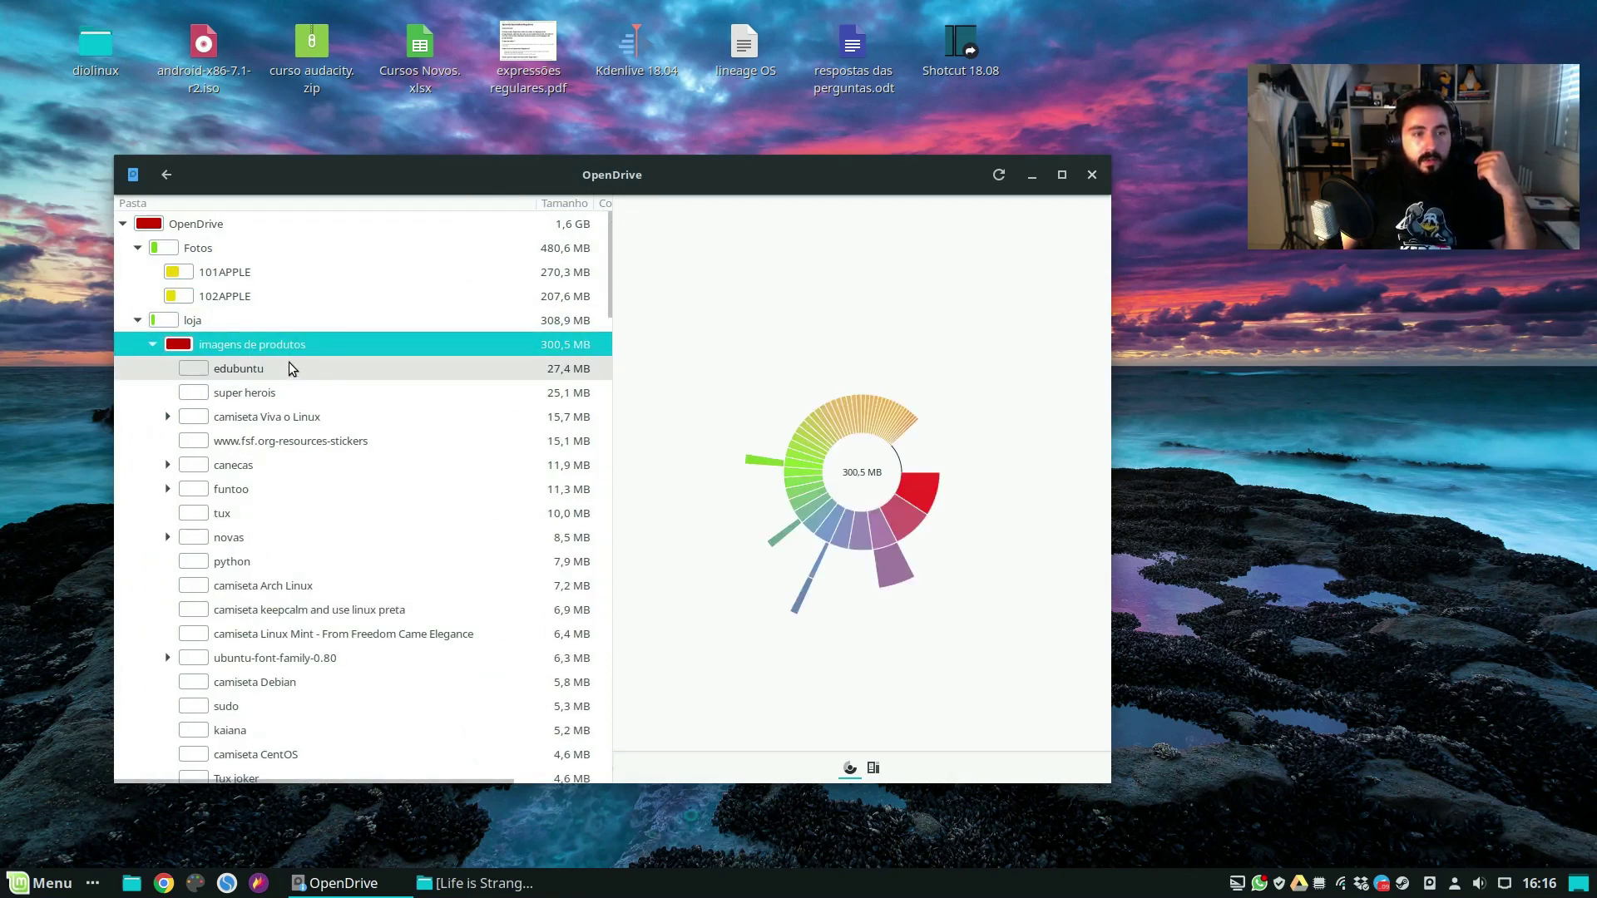
scroll(358, 416, down, 6)
scroll(364, 463, up, 8)
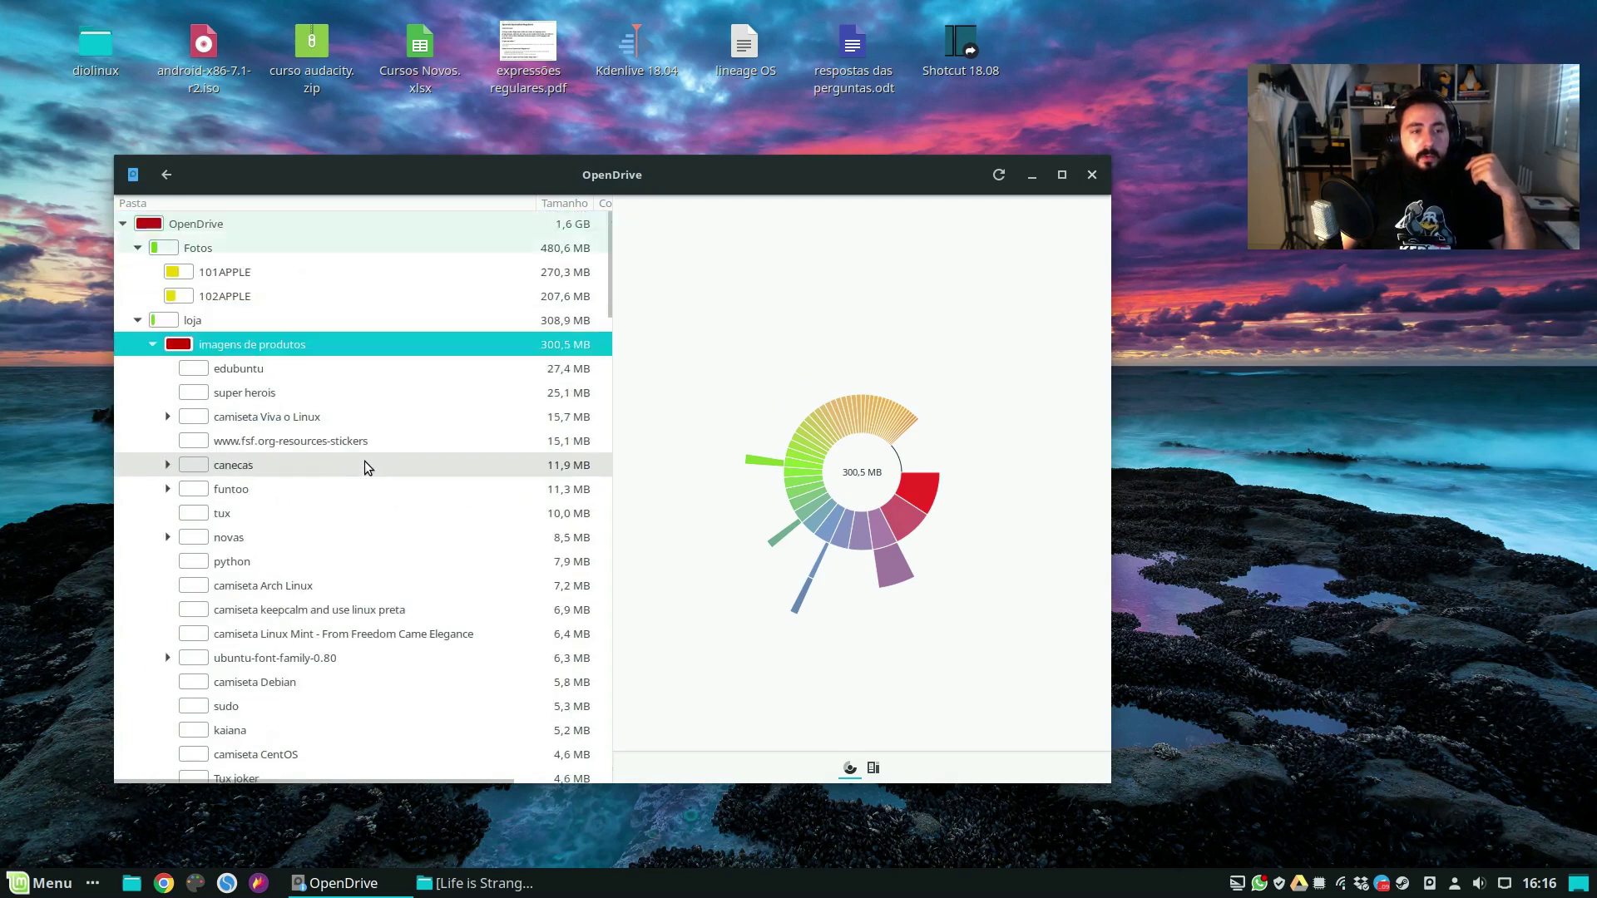
click(153, 344)
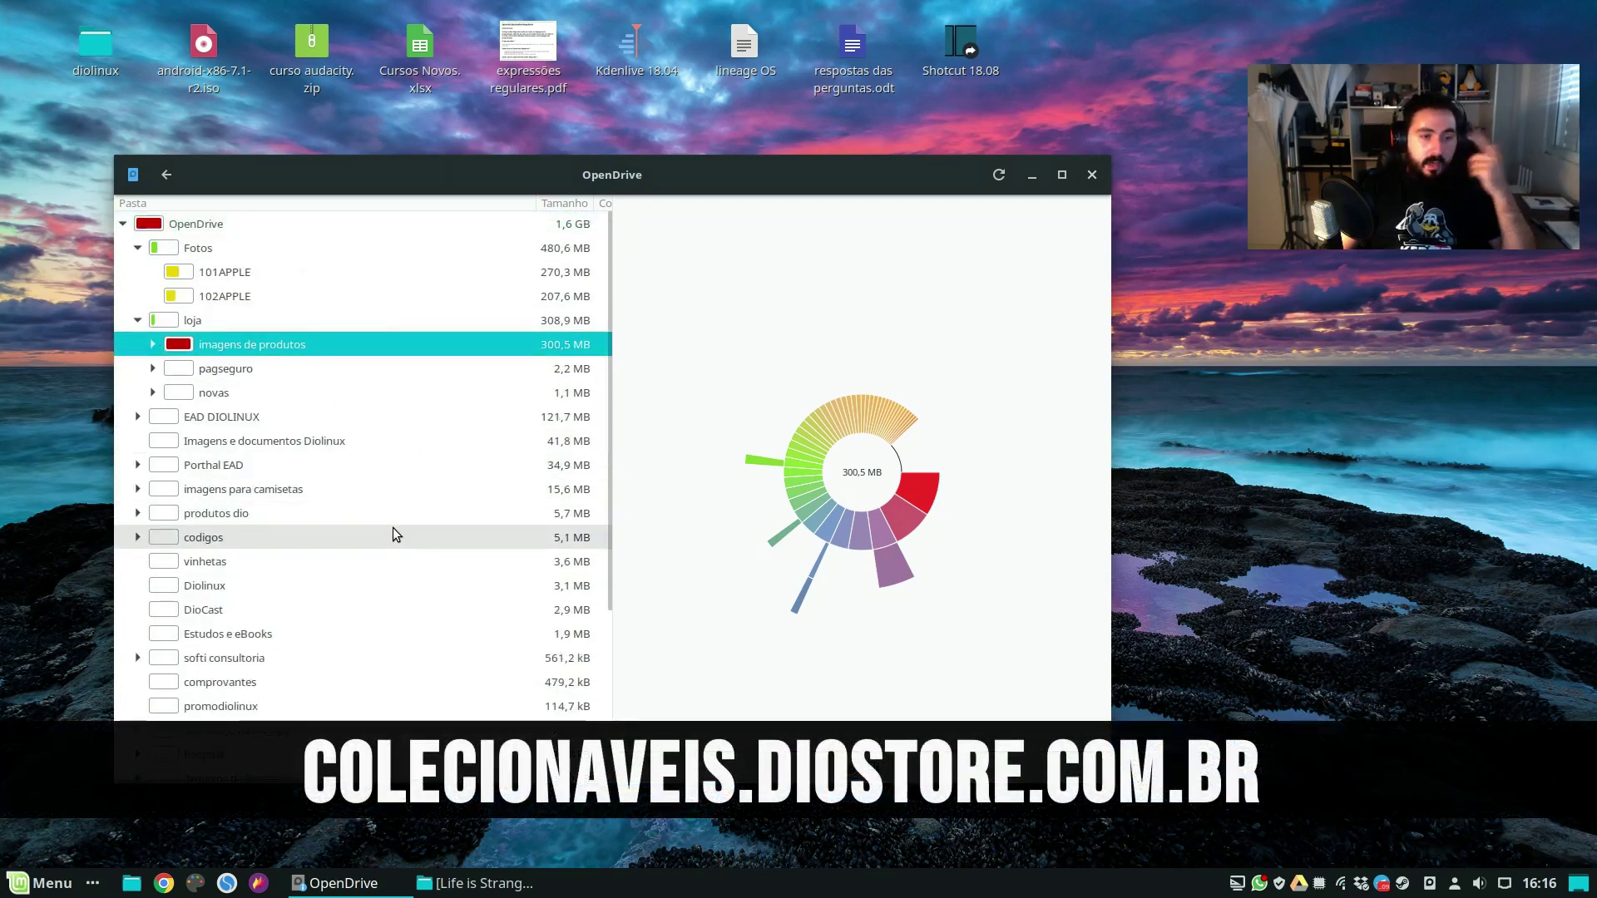
scroll(393, 527, down, 5)
scroll(412, 551, up, 5)
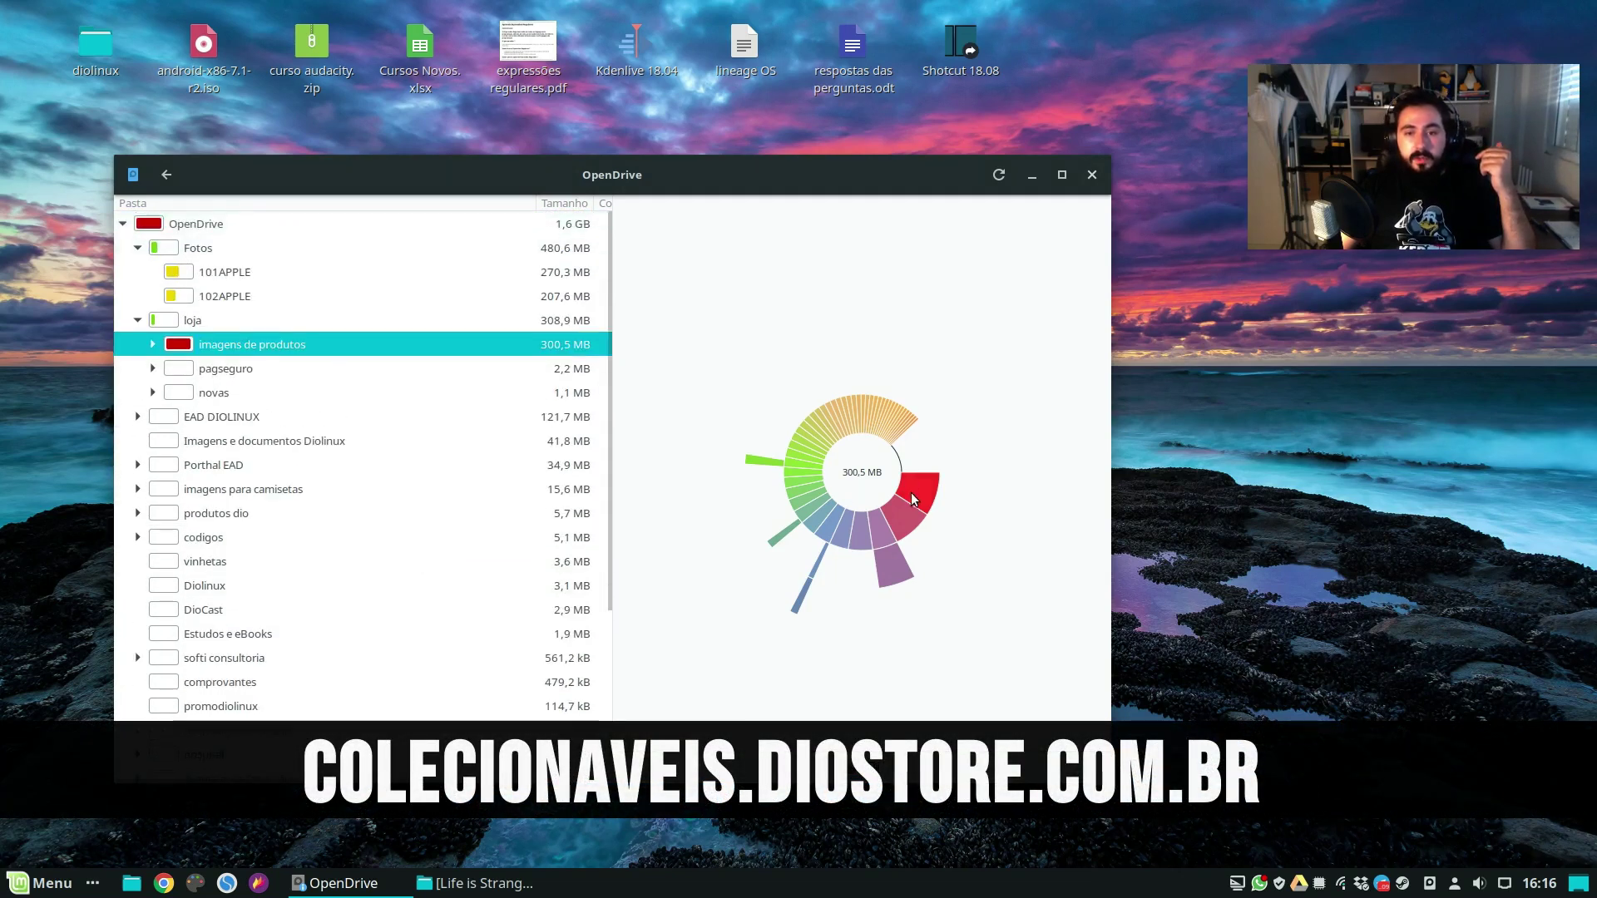
mouse_move(869, 519)
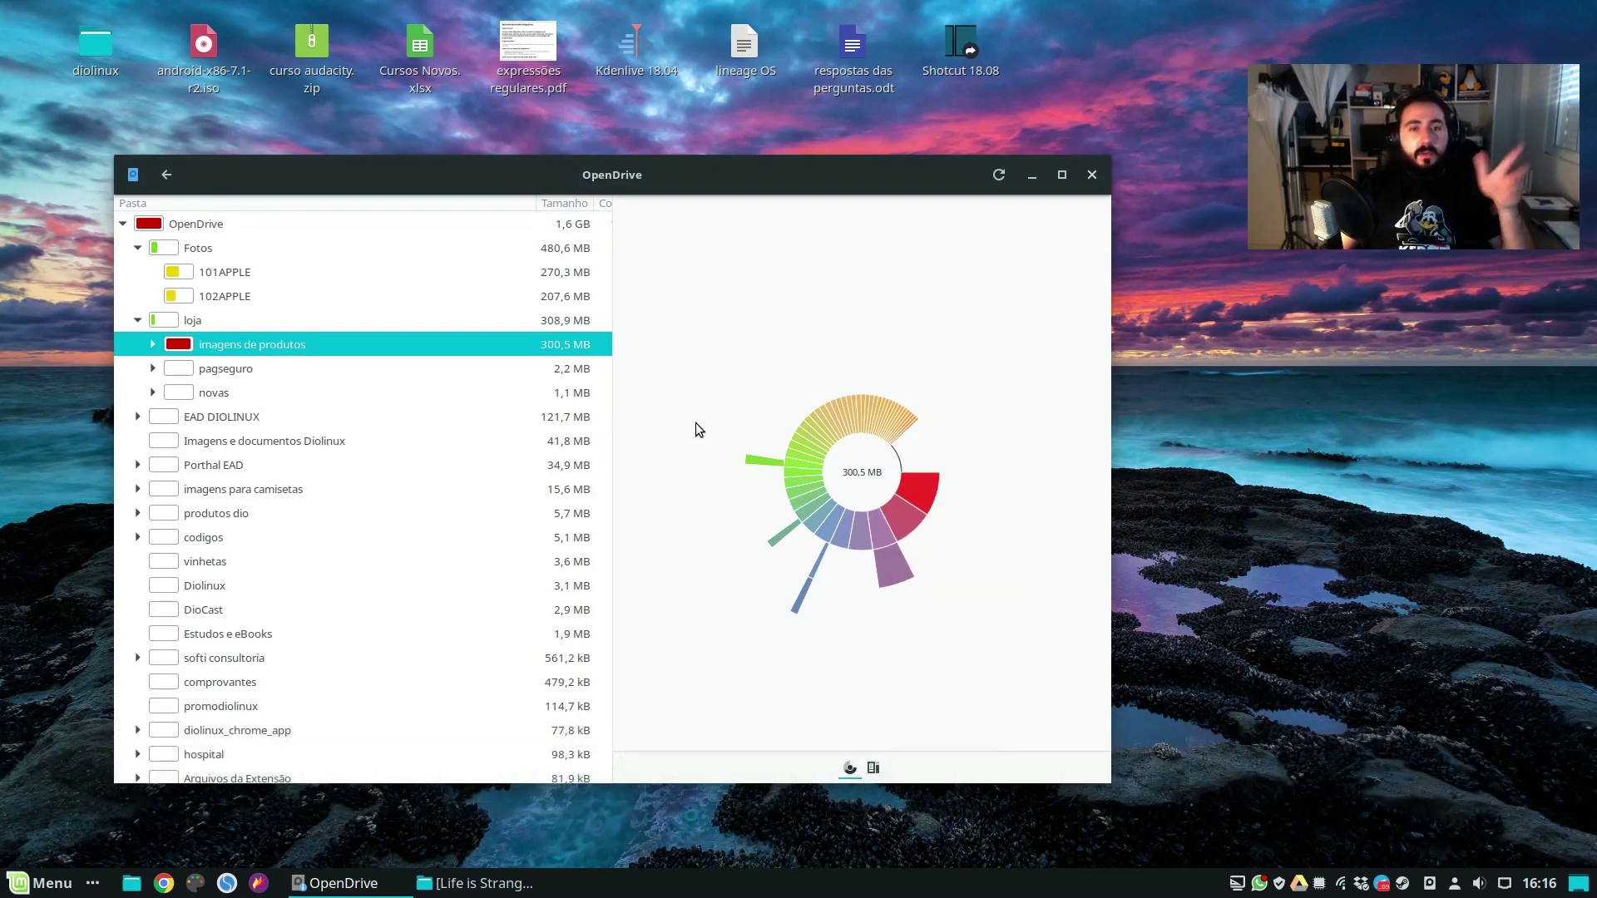
Leave the OpenDrive results, start a scan of the MintOS volume, and return to the device list.
click(166, 174)
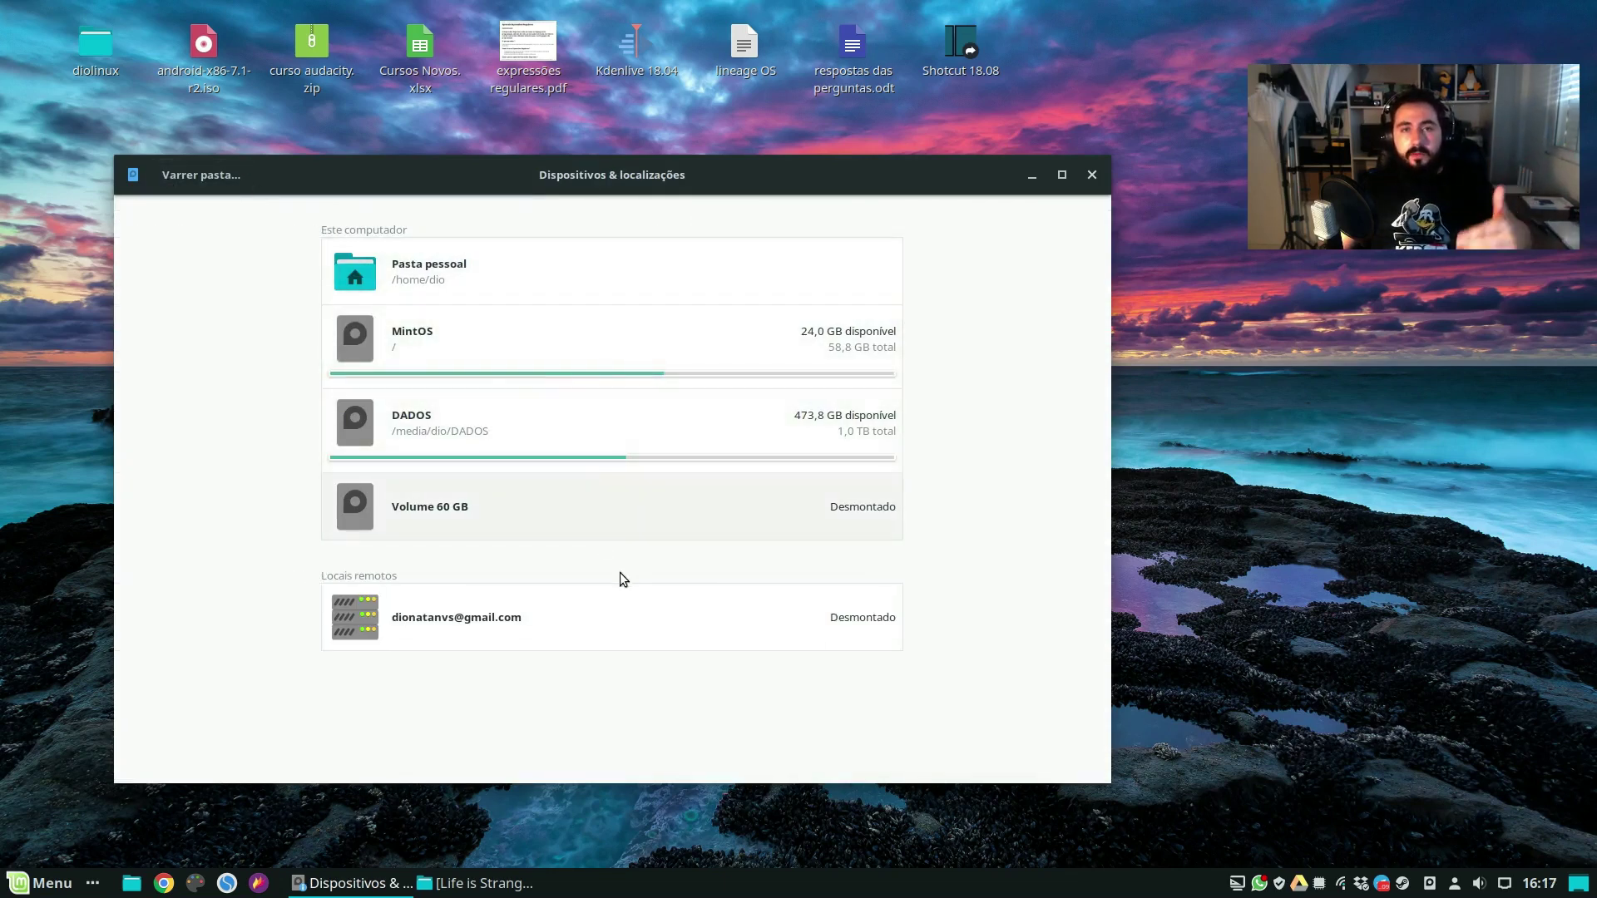
click(557, 361)
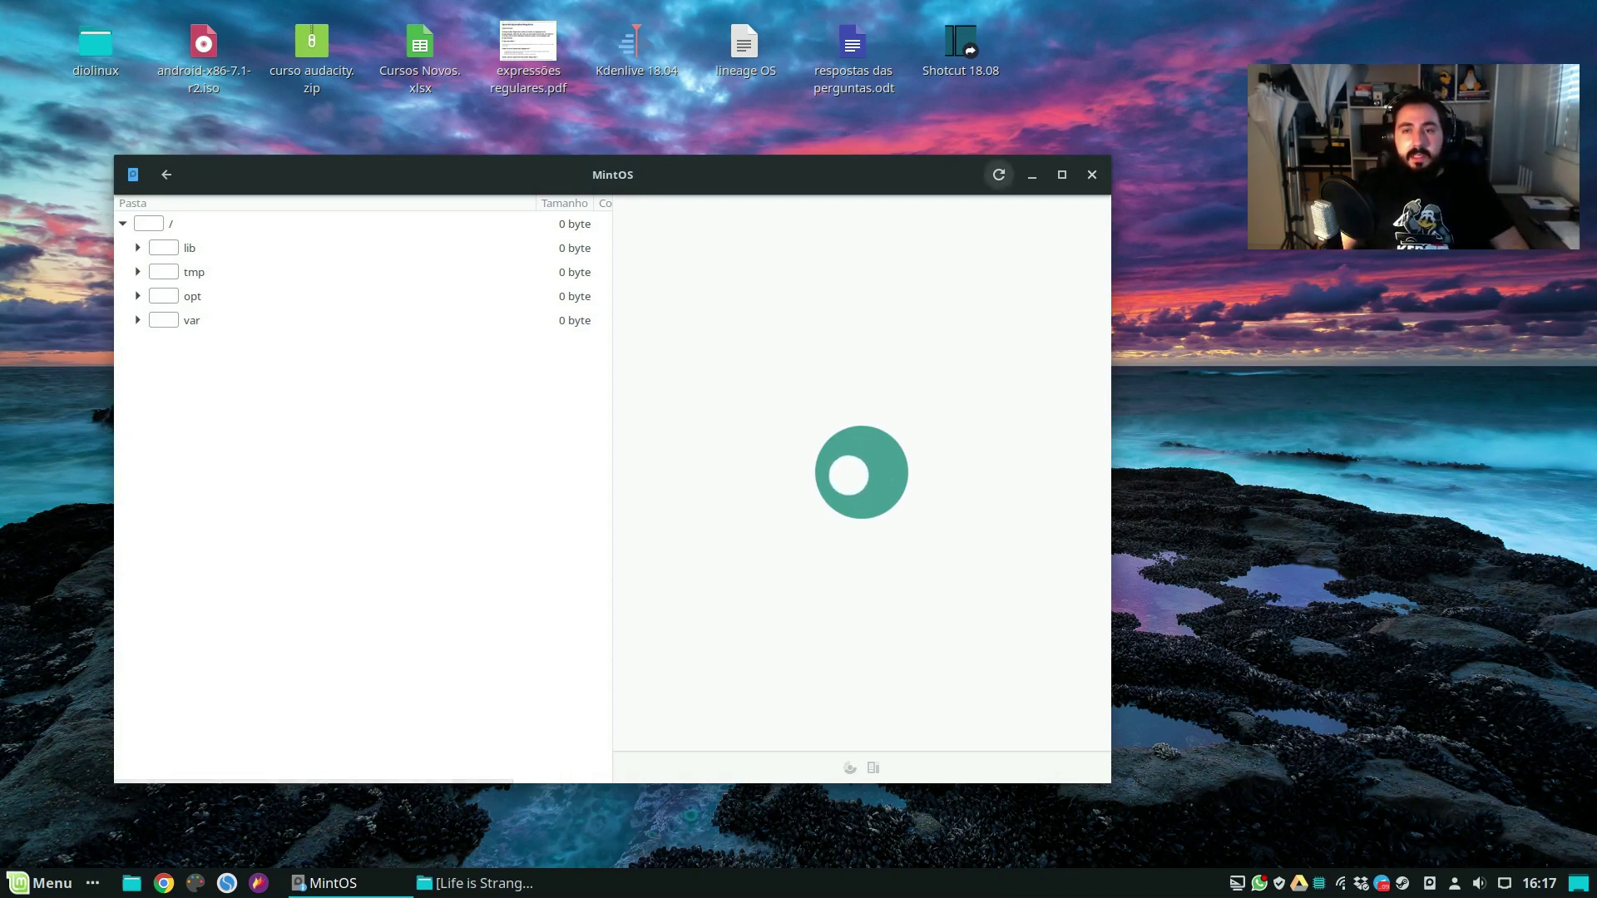
drag(682, 175, 669, 179)
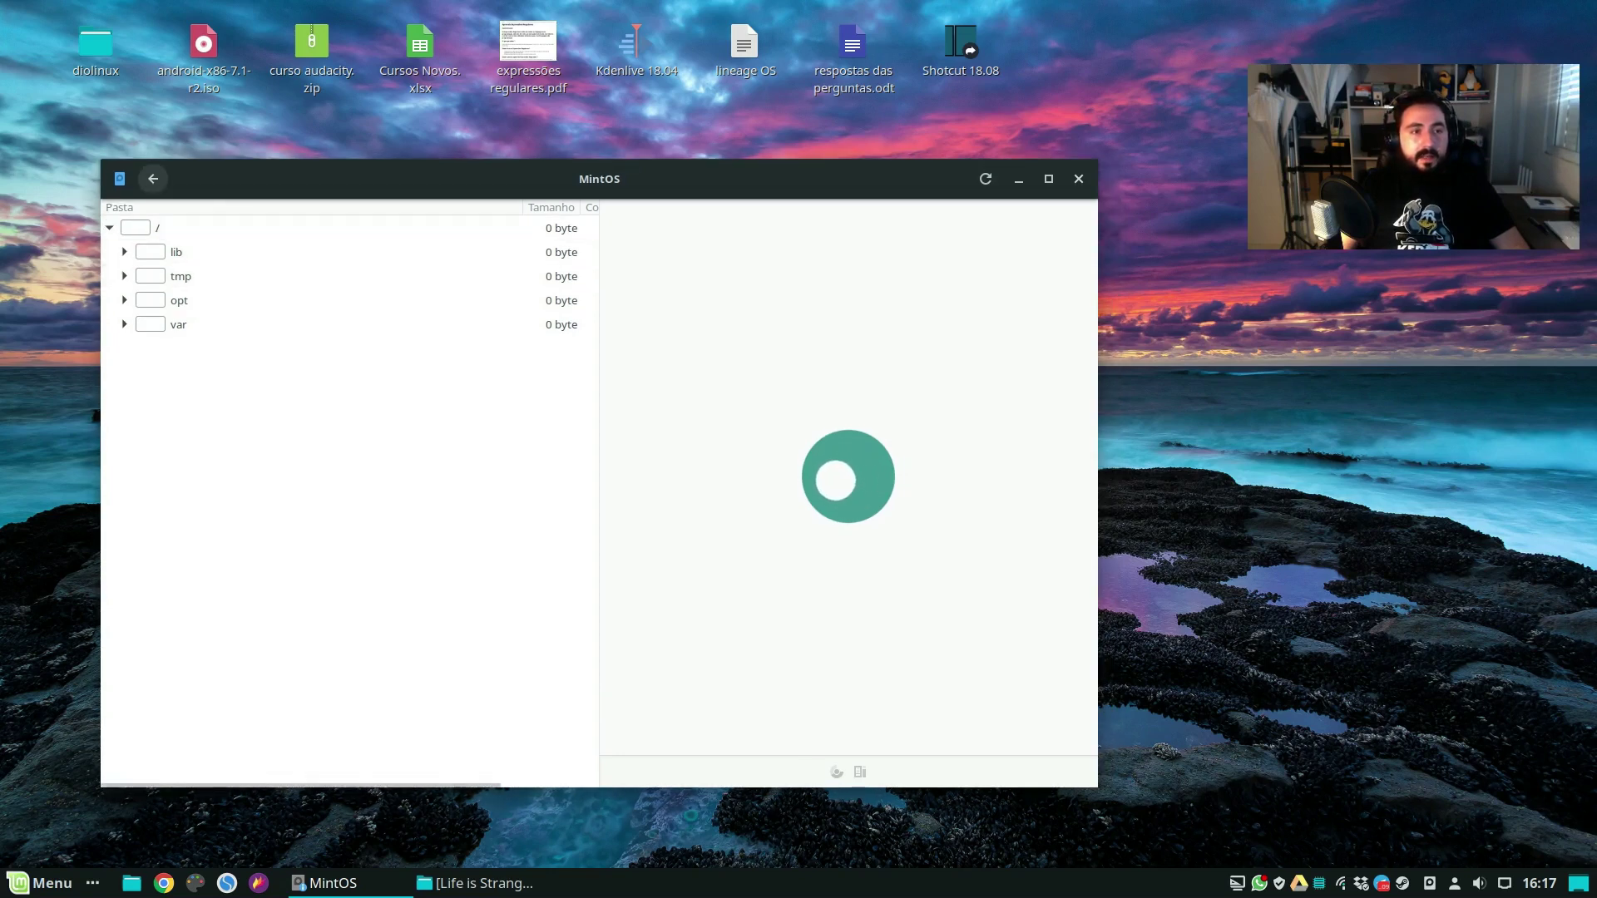
click(153, 179)
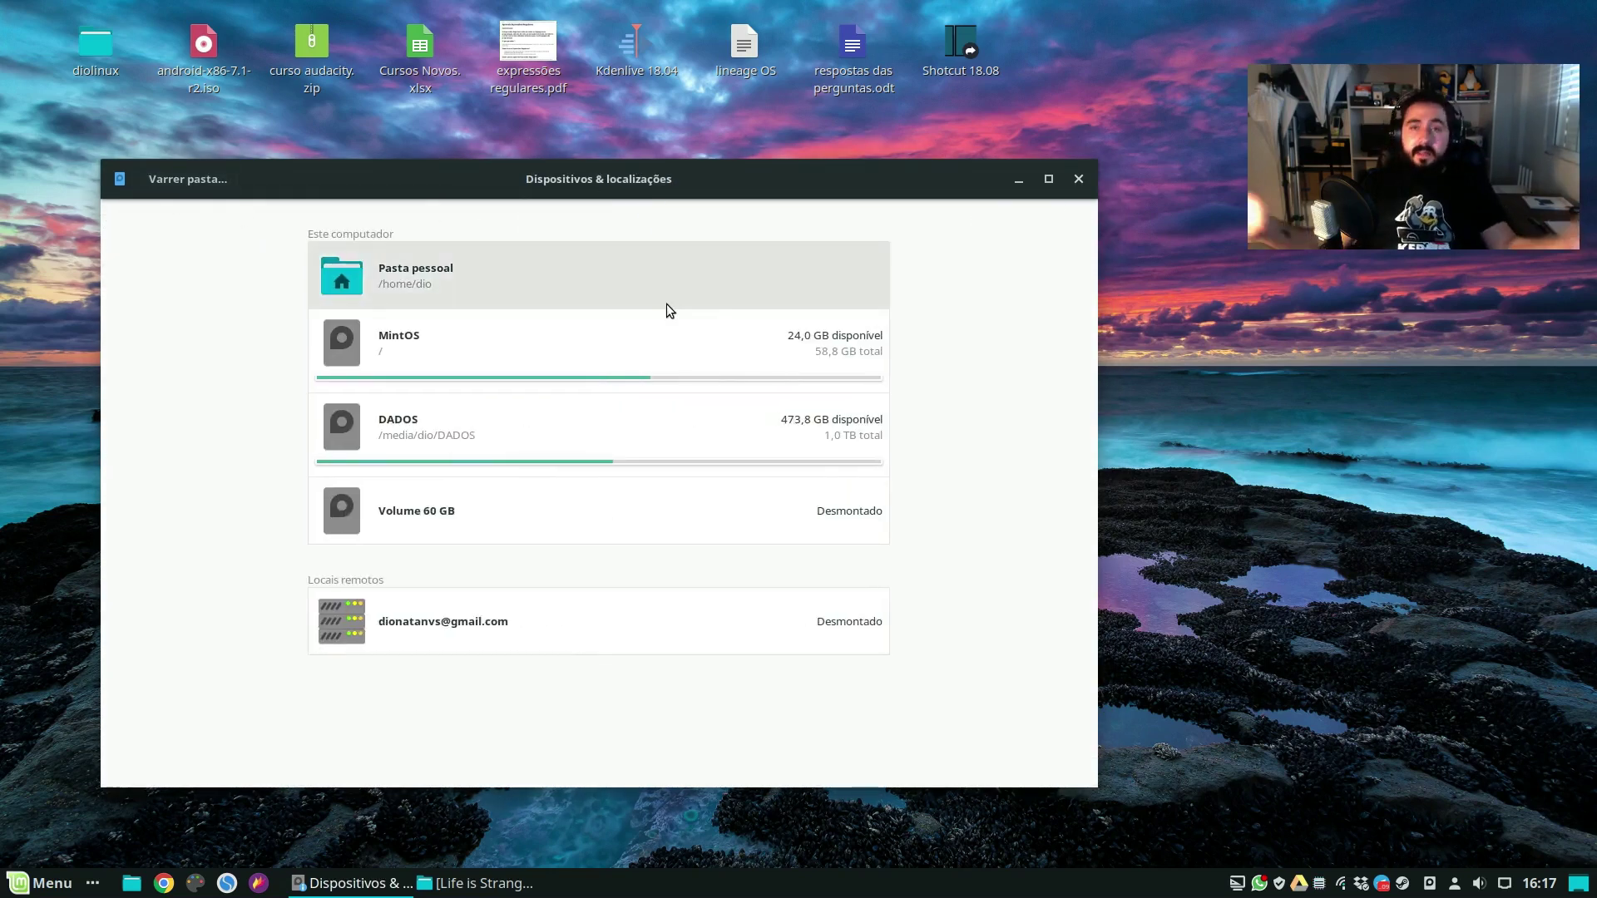